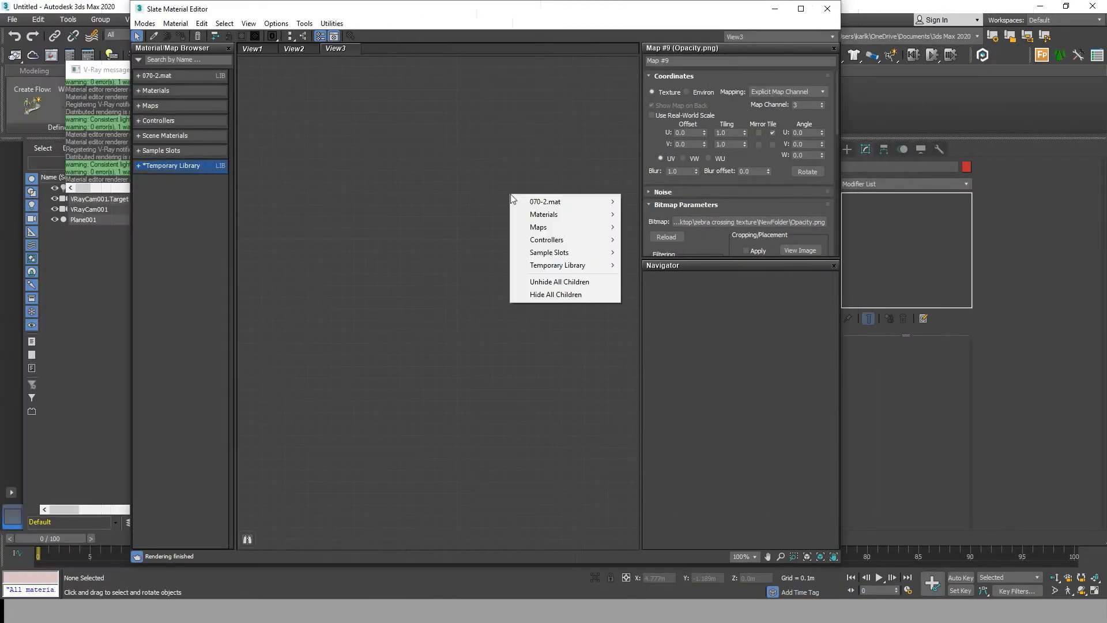
# Step: Create a new VRayMtl material, Material #28
pyautogui.moveTo(577, 214)
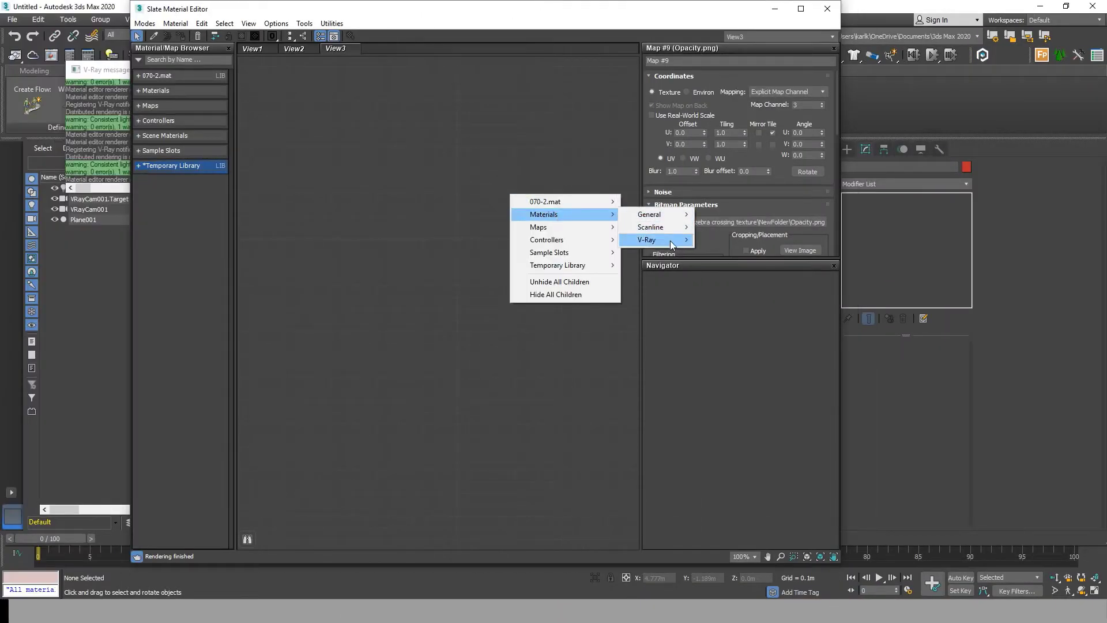
pyautogui.moveTo(670, 245)
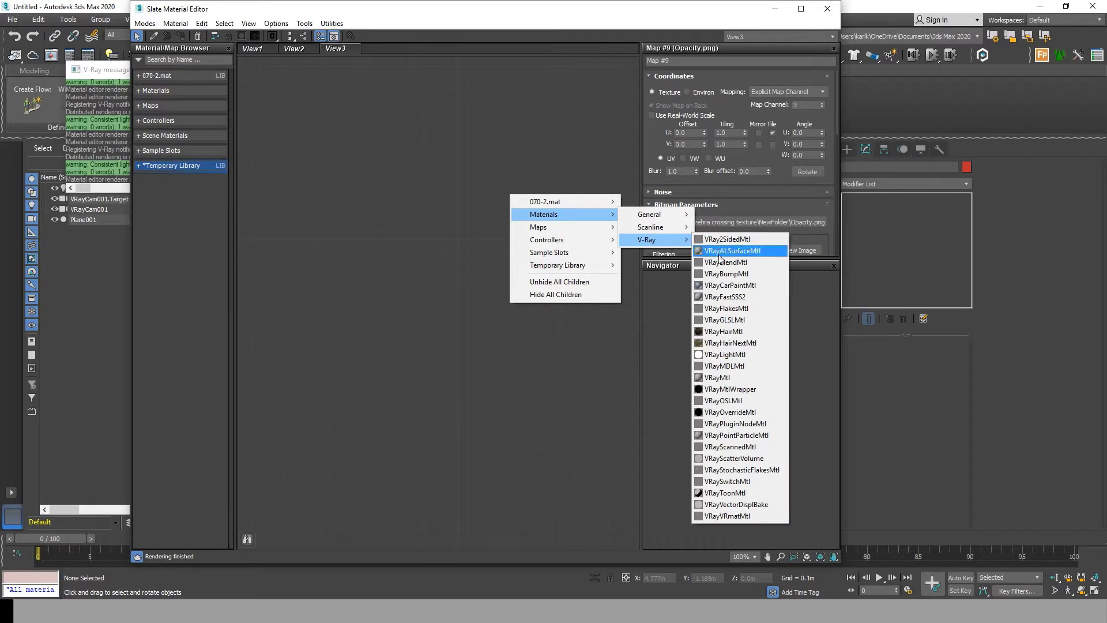
pyautogui.click(721, 377)
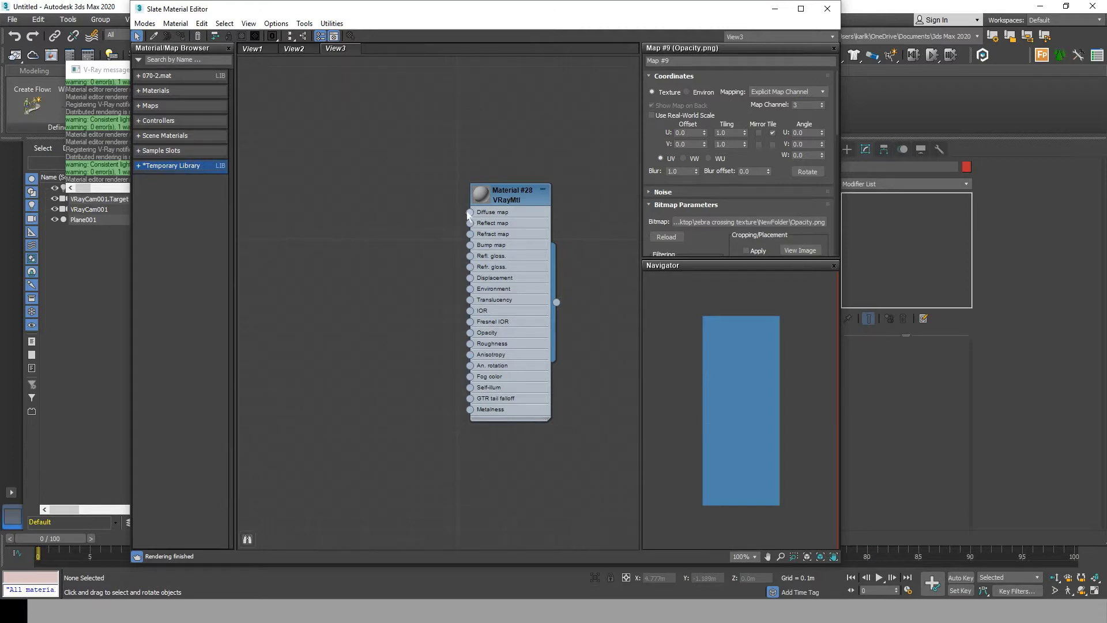
# Step: Load Diffuse and gloss.bmp as the Diffuse map and wire the same bitmap into Refl. gloss
pyautogui.moveTo(471, 215); pyautogui.dragTo(378, 217)
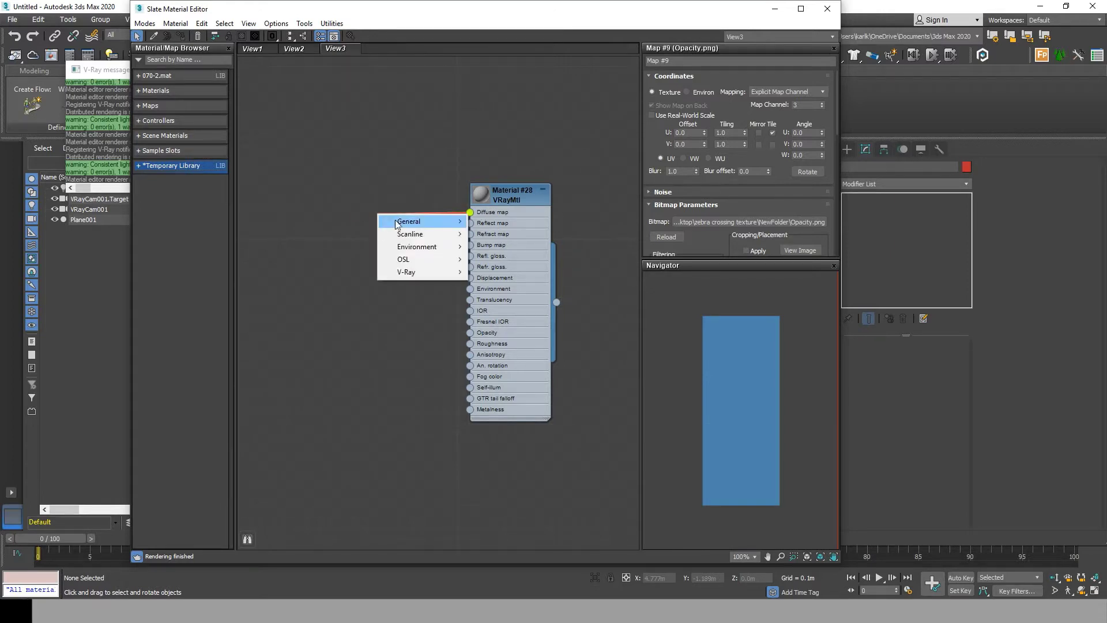
pyautogui.moveTo(398, 220)
pyautogui.click(495, 131)
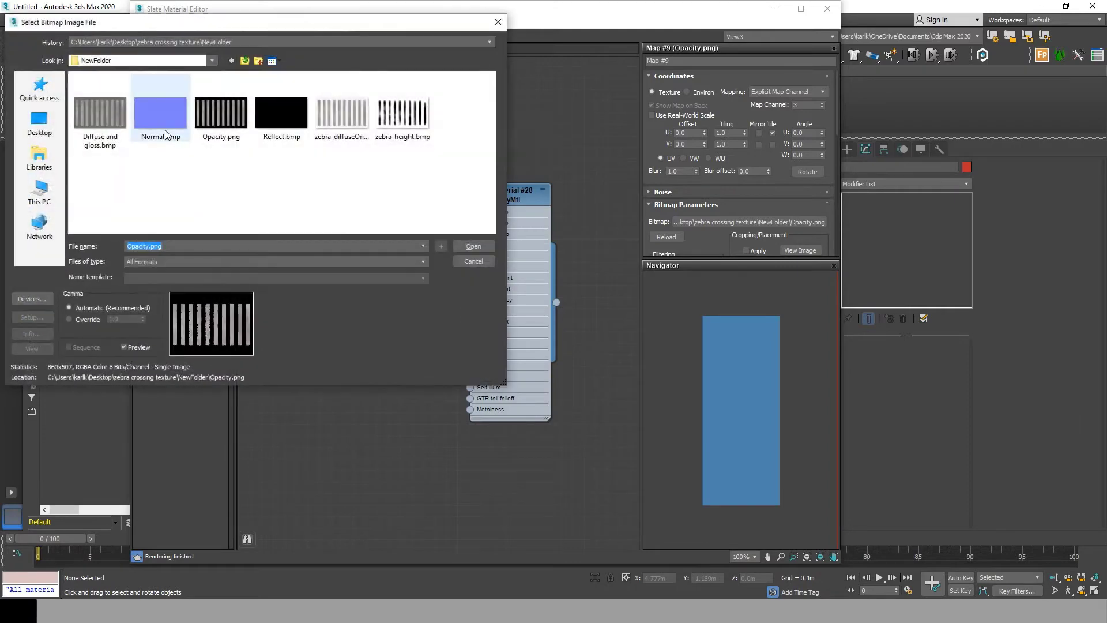
pyautogui.doubleClick(100, 118)
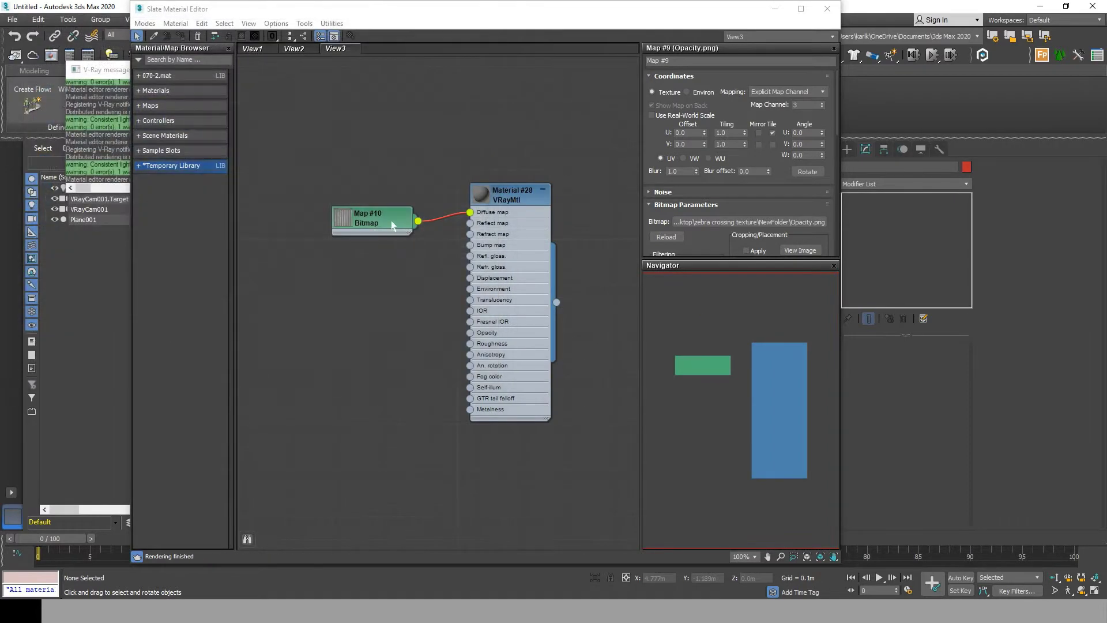
pyautogui.moveTo(352, 216); pyautogui.dragTo(350, 215)
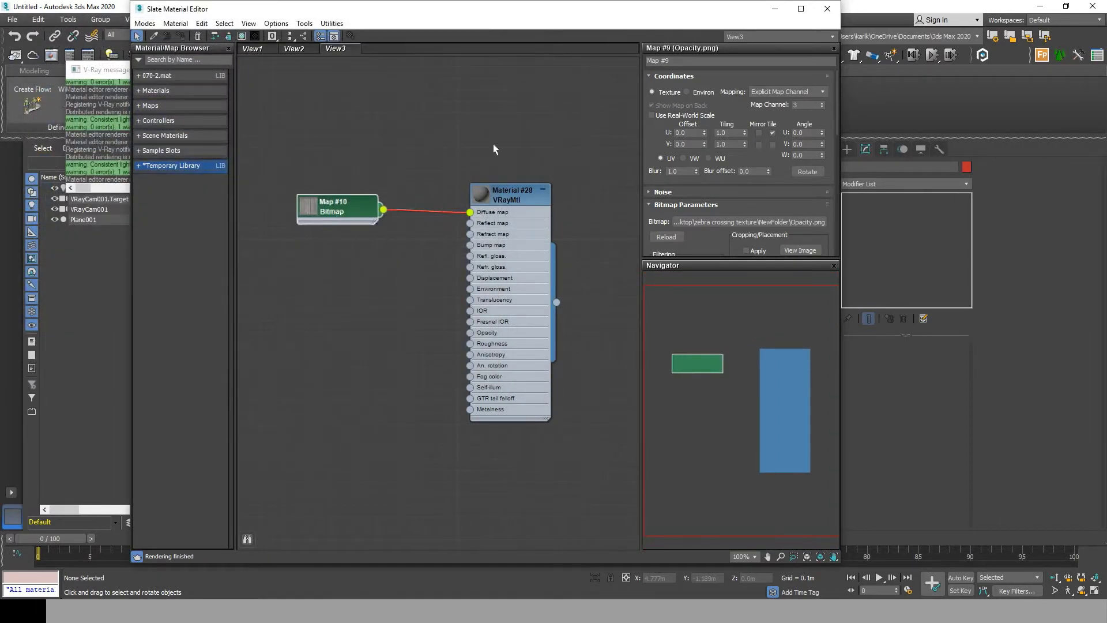
pyautogui.doubleClick(324, 212)
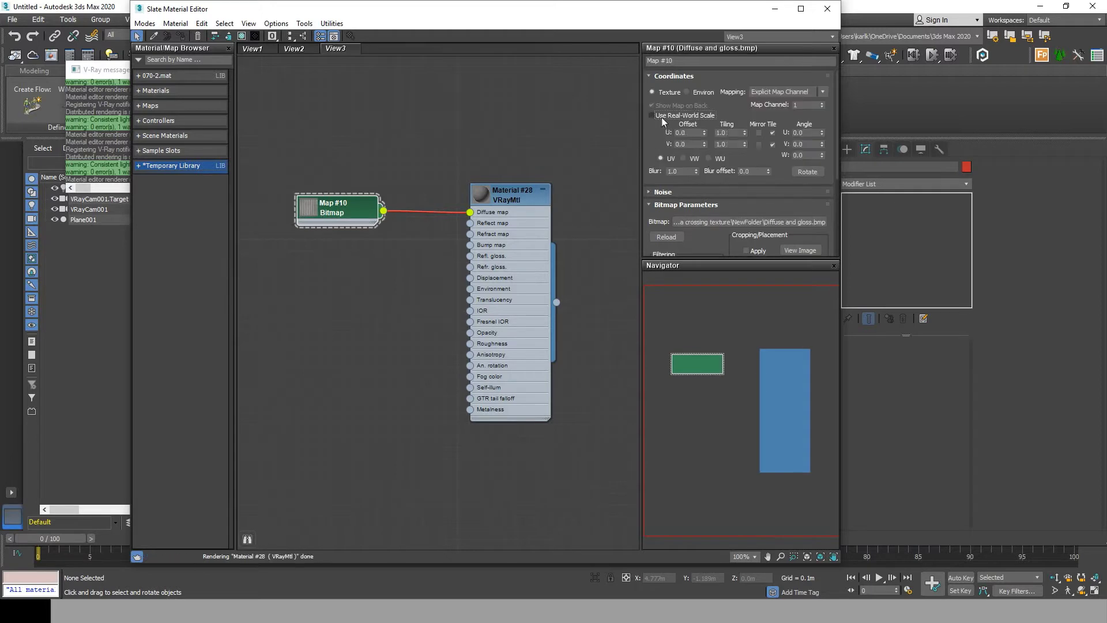
pyautogui.moveTo(384, 212); pyautogui.dragTo(472, 263)
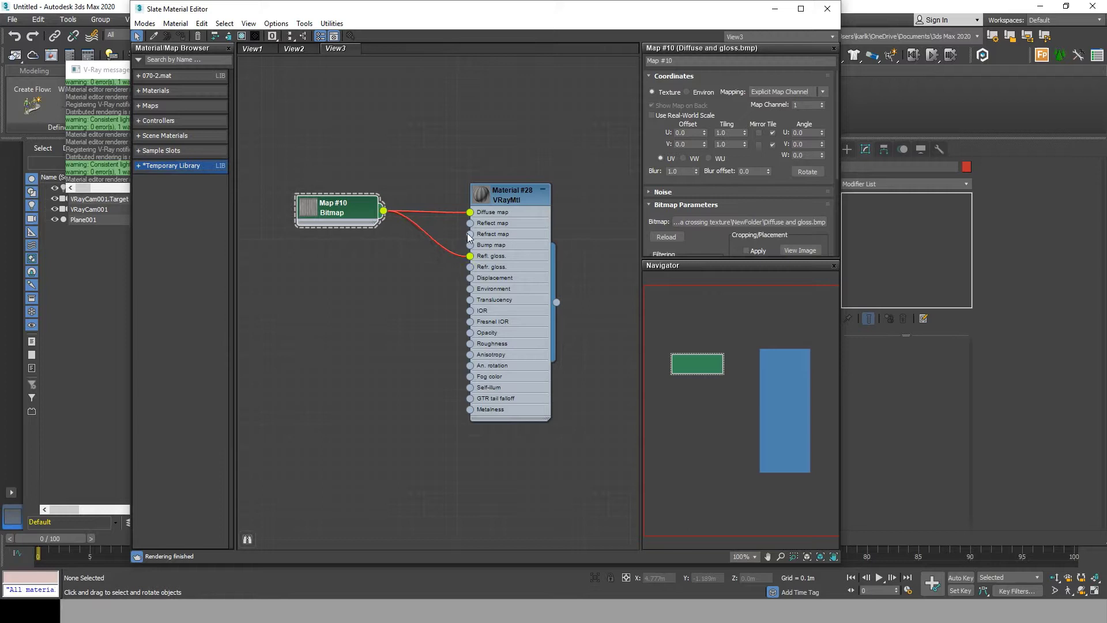
# Step: Add an RGB Multiply map to the Reflect map input with a grey 150 Color 2
pyautogui.moveTo(385, 271); pyautogui.dragTo(384, 271)
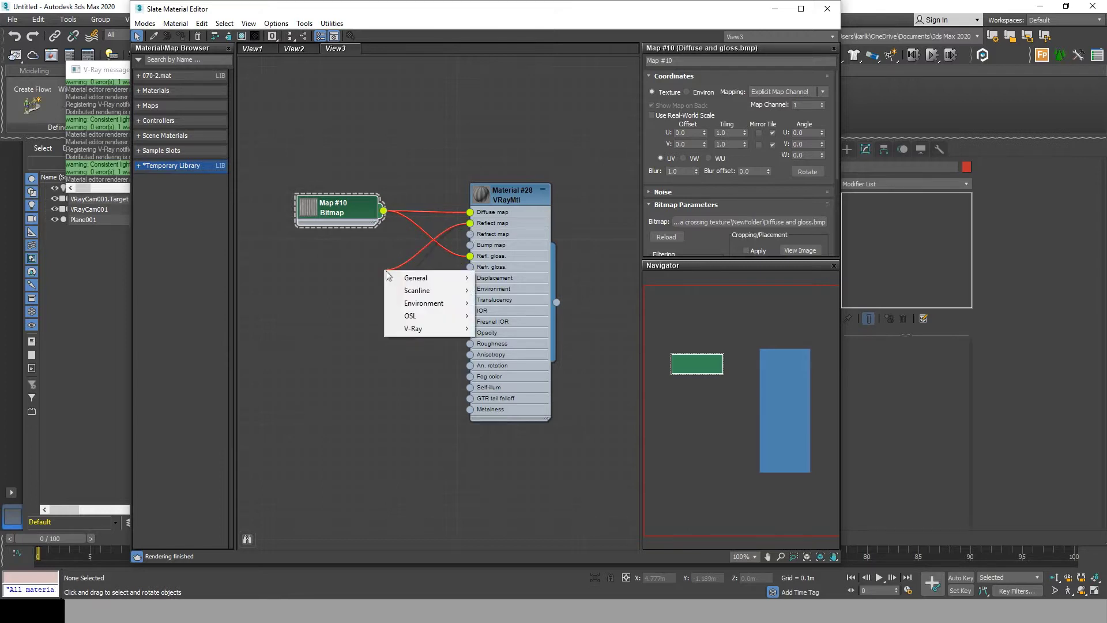
pyautogui.moveTo(427, 277)
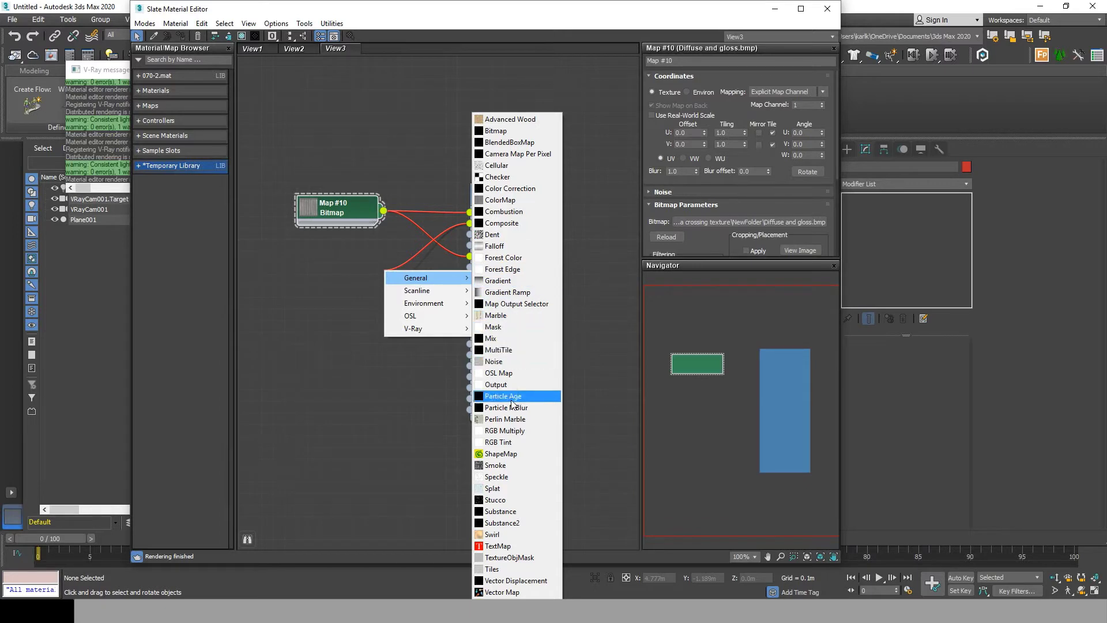
pyautogui.click(513, 432)
pyautogui.moveTo(378, 275); pyautogui.dragTo(344, 276)
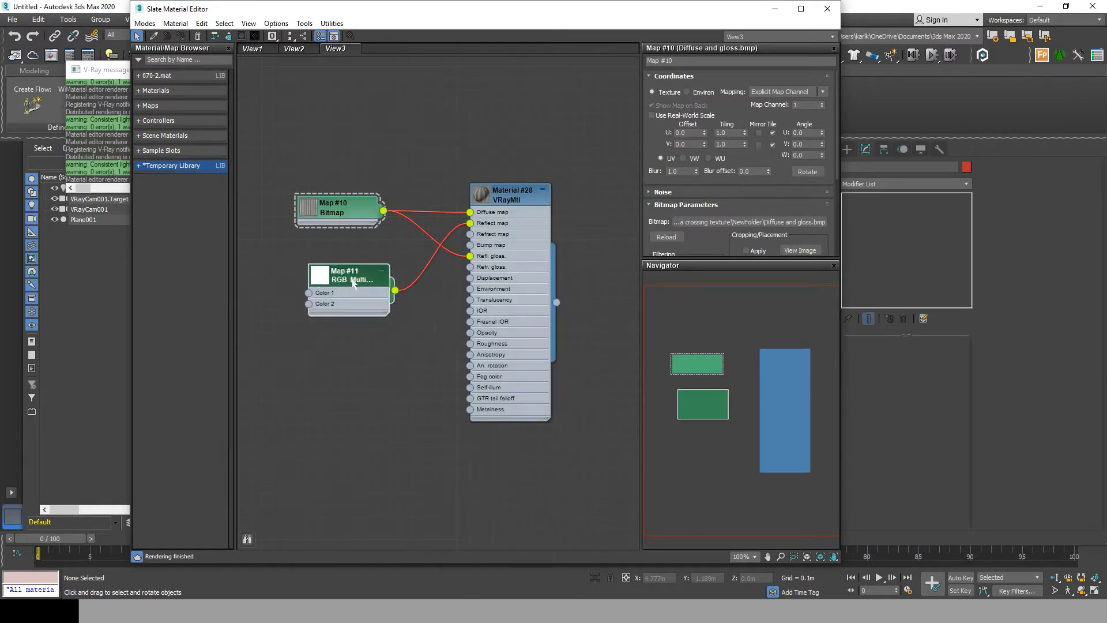
pyautogui.click(693, 121)
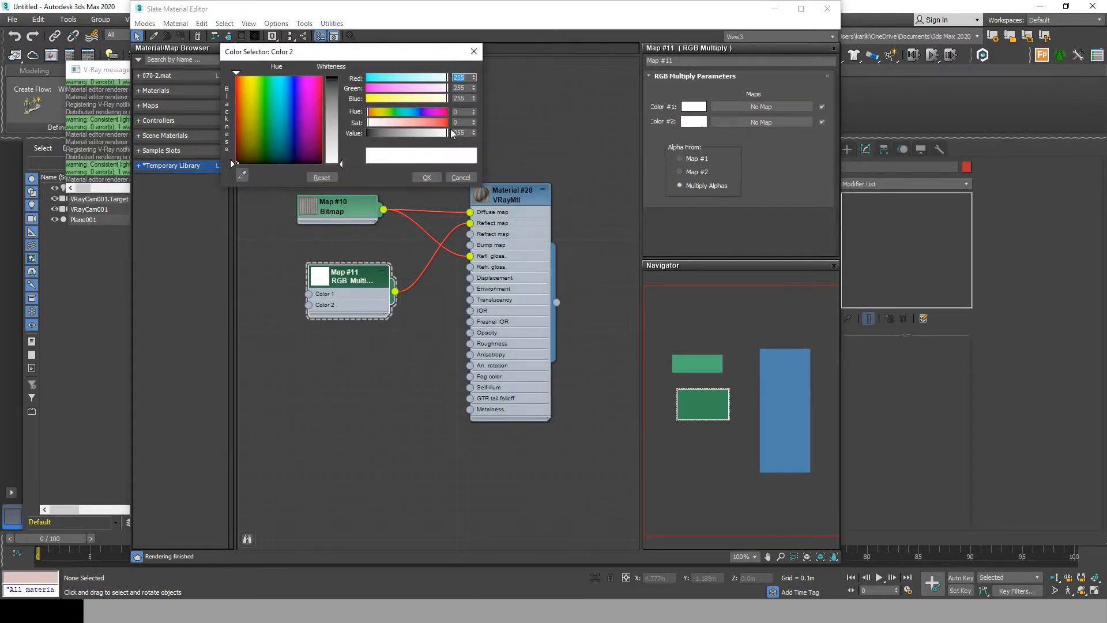
pyautogui.press('Return')
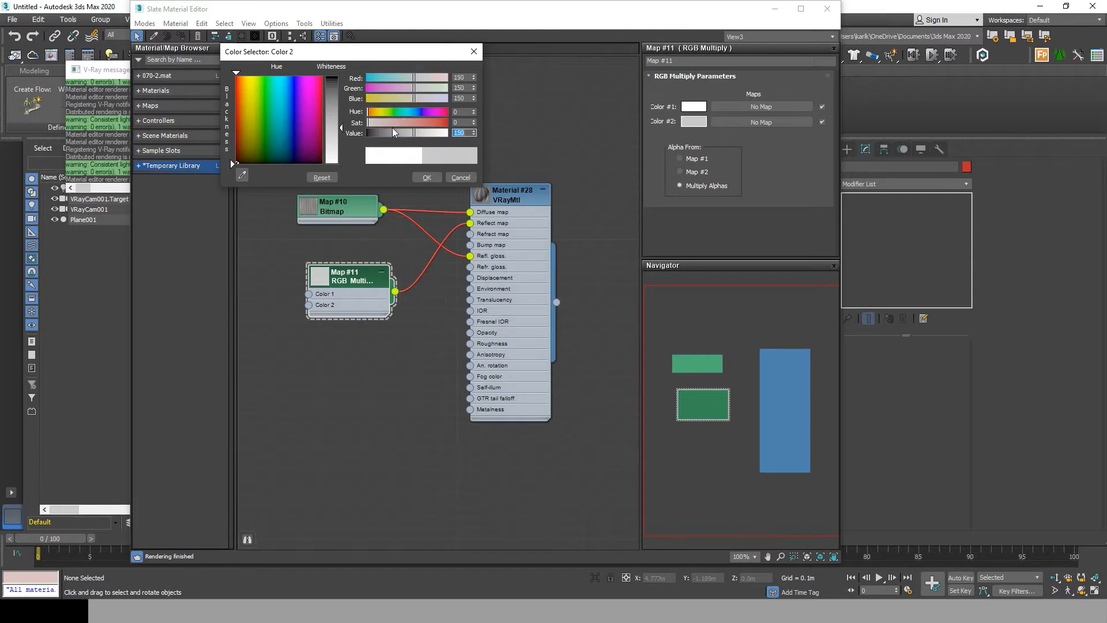
pyautogui.click(436, 176)
# Step: Feed a Reflect.bmp bitmap into the RGB Multiply's Color 1 with Use Real-World Scale off
pyautogui.moveTo(306, 277); pyautogui.dragTo(293, 276)
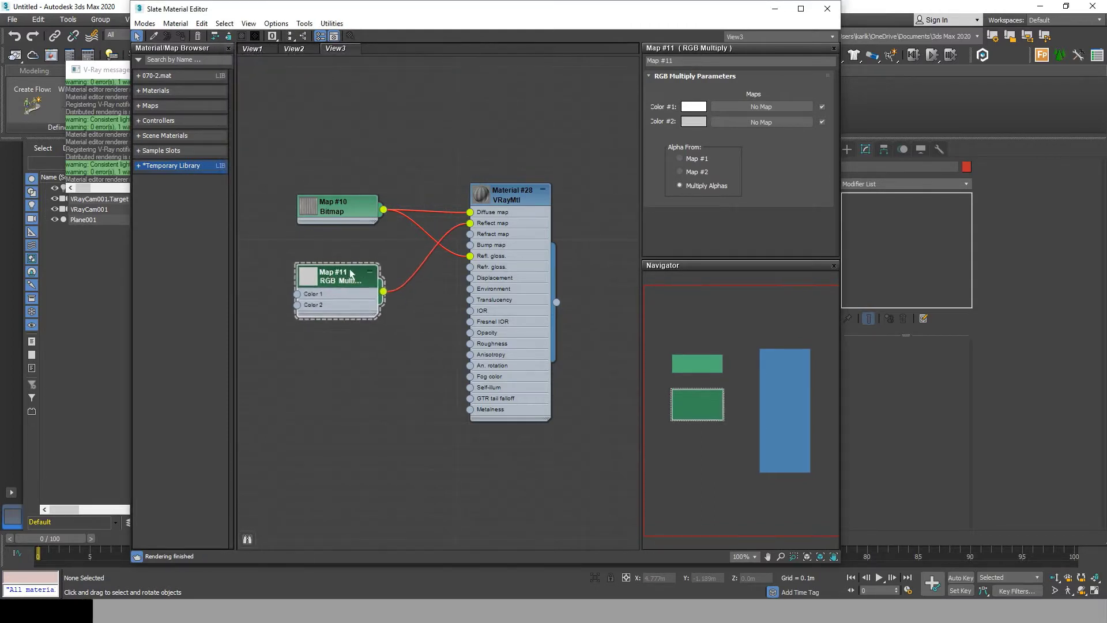
pyautogui.moveTo(293, 276); pyautogui.dragTo(350, 273, button='middle')
pyautogui.moveTo(366, 289); pyautogui.dragTo(311, 298)
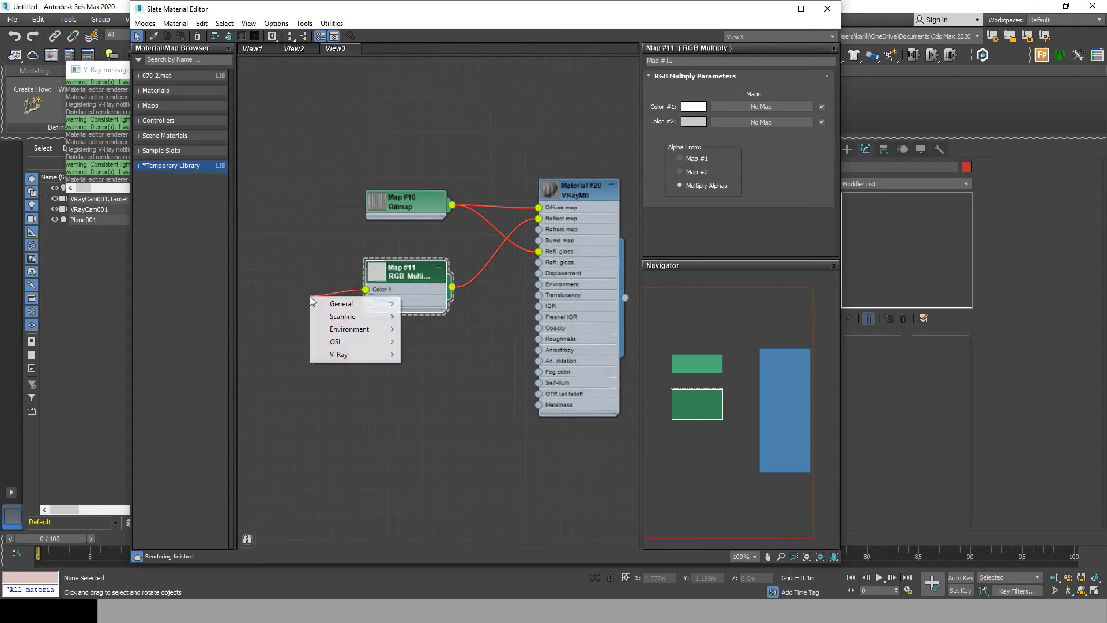
pyautogui.moveTo(335, 302)
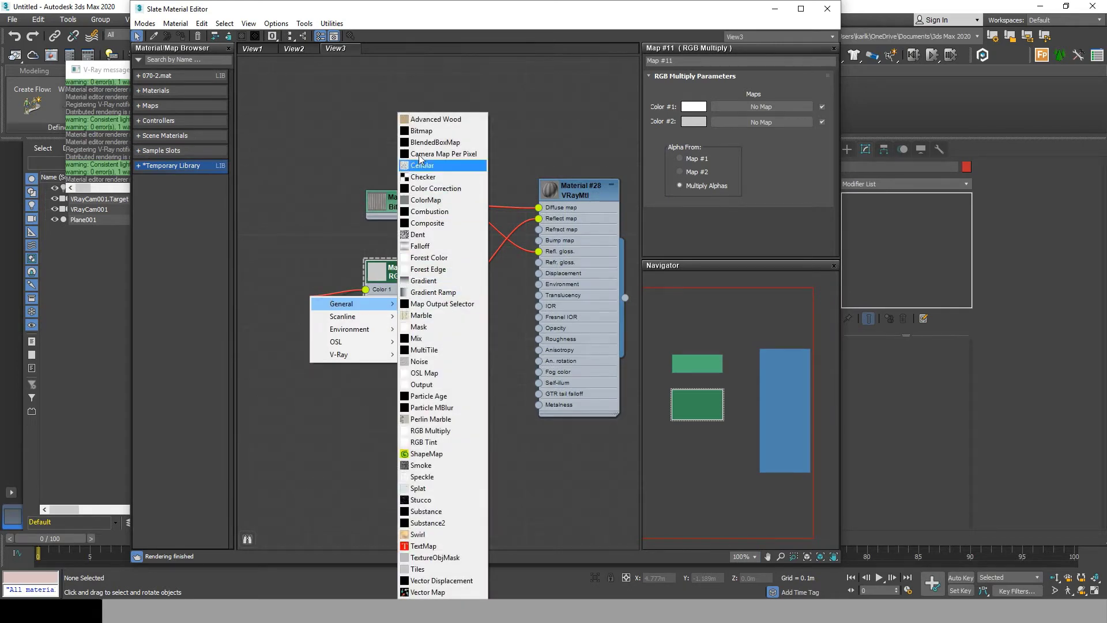
pyautogui.click(421, 130)
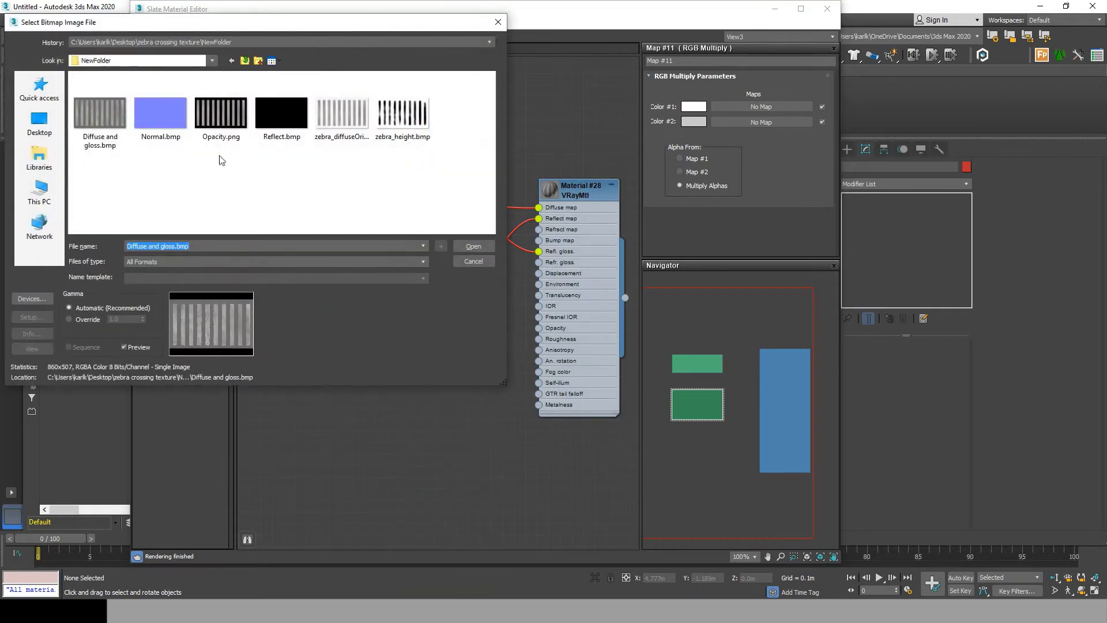
pyautogui.doubleClick(281, 113)
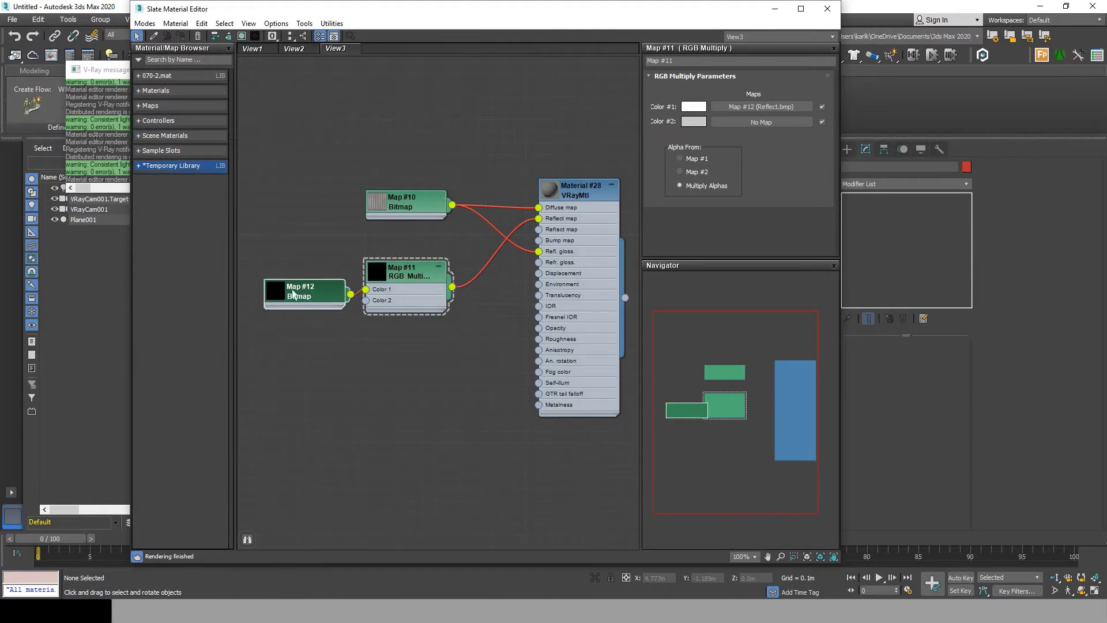
pyautogui.moveTo(293, 294); pyautogui.dragTo(269, 284)
pyautogui.doubleClick(270, 285)
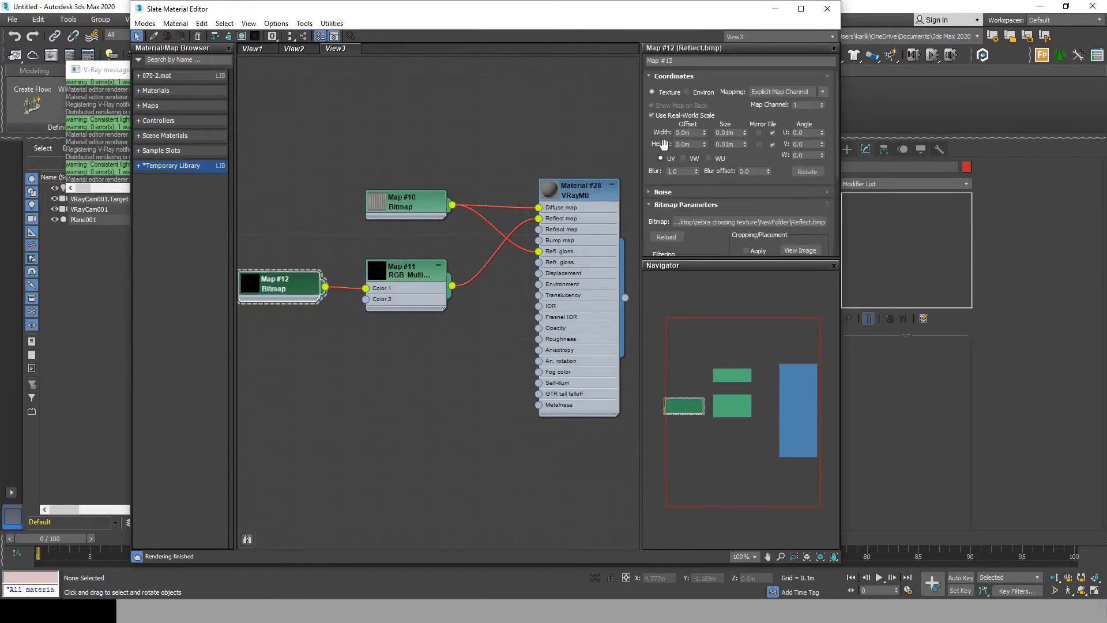
pyautogui.click(662, 116)
# Step: Add a VRayNormalMap to the Bump map input, placed below the RGB Multiply node
pyautogui.moveTo(477, 349); pyautogui.dragTo(450, 352)
pyautogui.moveTo(486, 362)
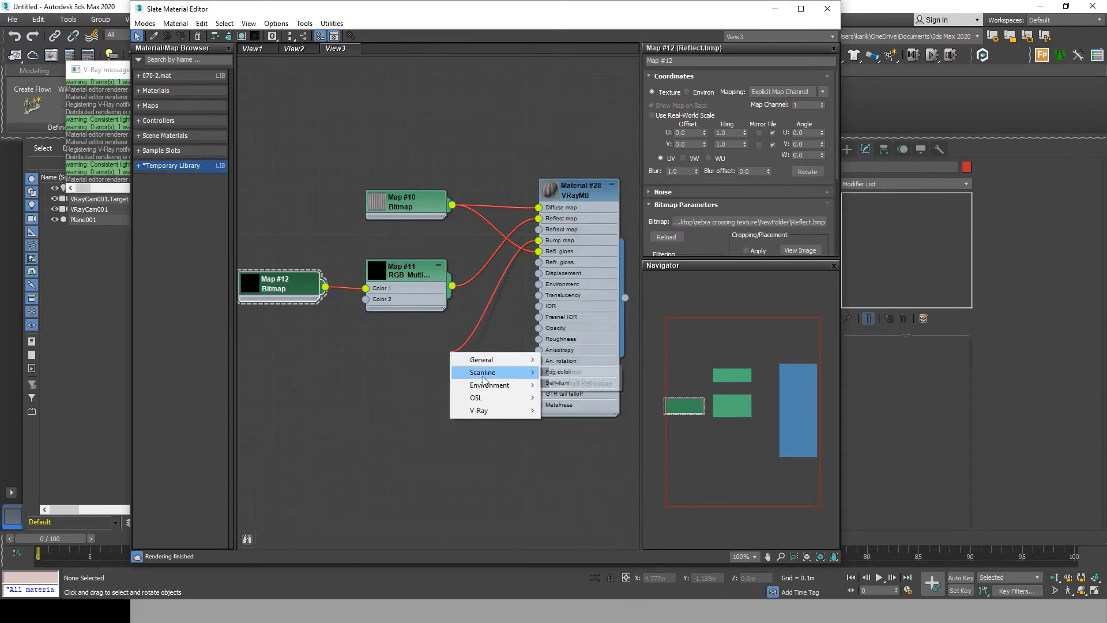
pyautogui.moveTo(483, 410)
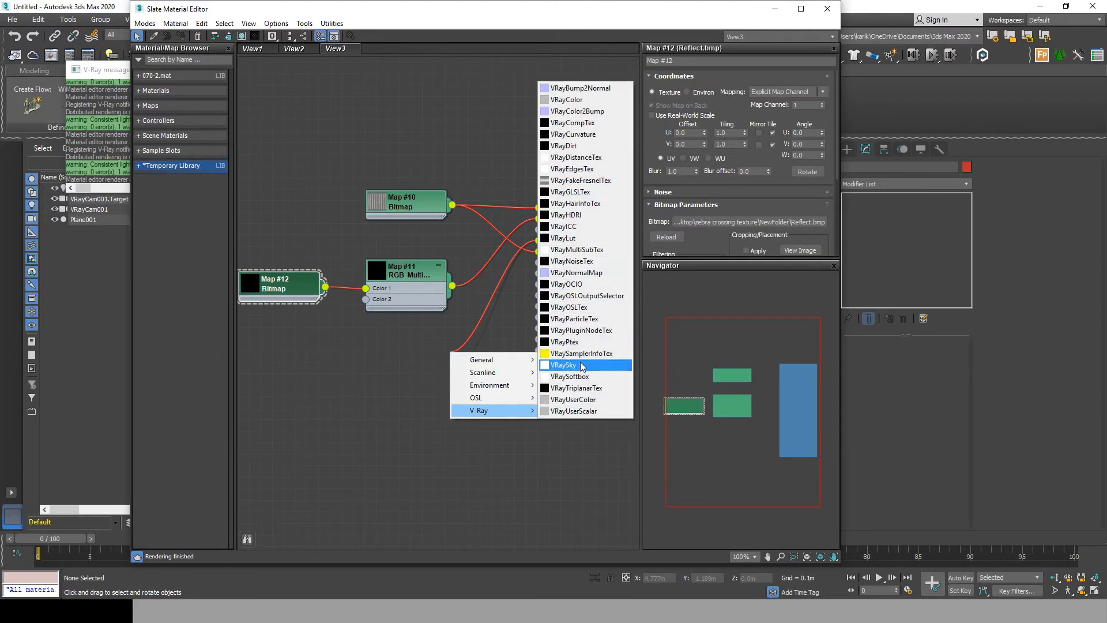
pyautogui.click(575, 272)
pyautogui.moveTo(418, 384); pyautogui.dragTo(283, 358)
# Step: Feed a Normal.bmp bitmap into the VRayNormalMap and show Material #28's sphere preview
pyautogui.moveTo(304, 367)
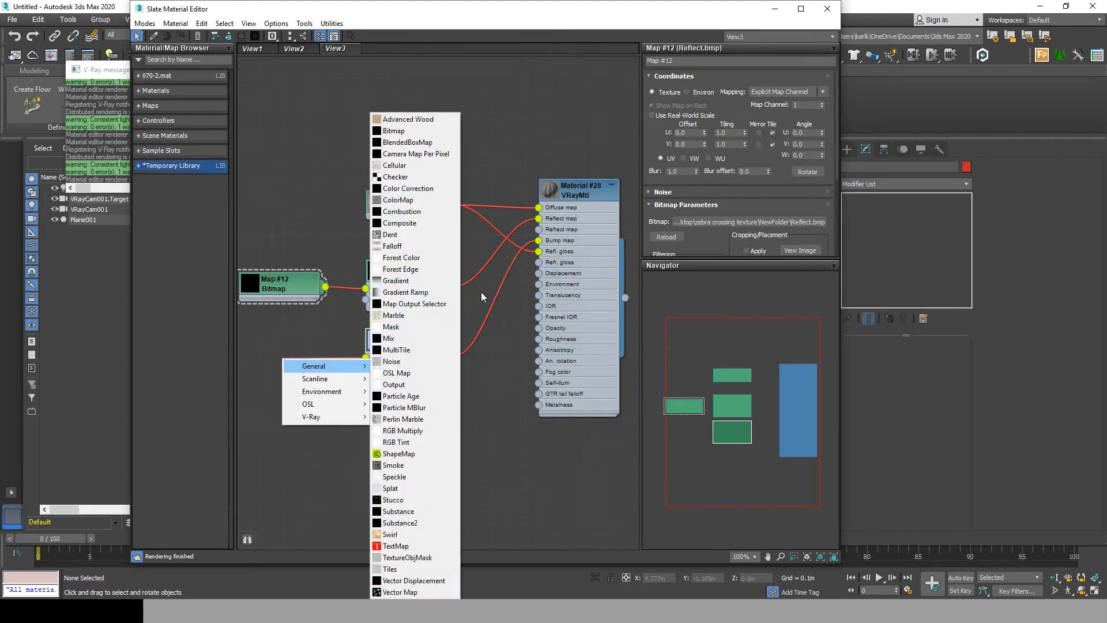
pyautogui.click(421, 130)
pyautogui.click(160, 113)
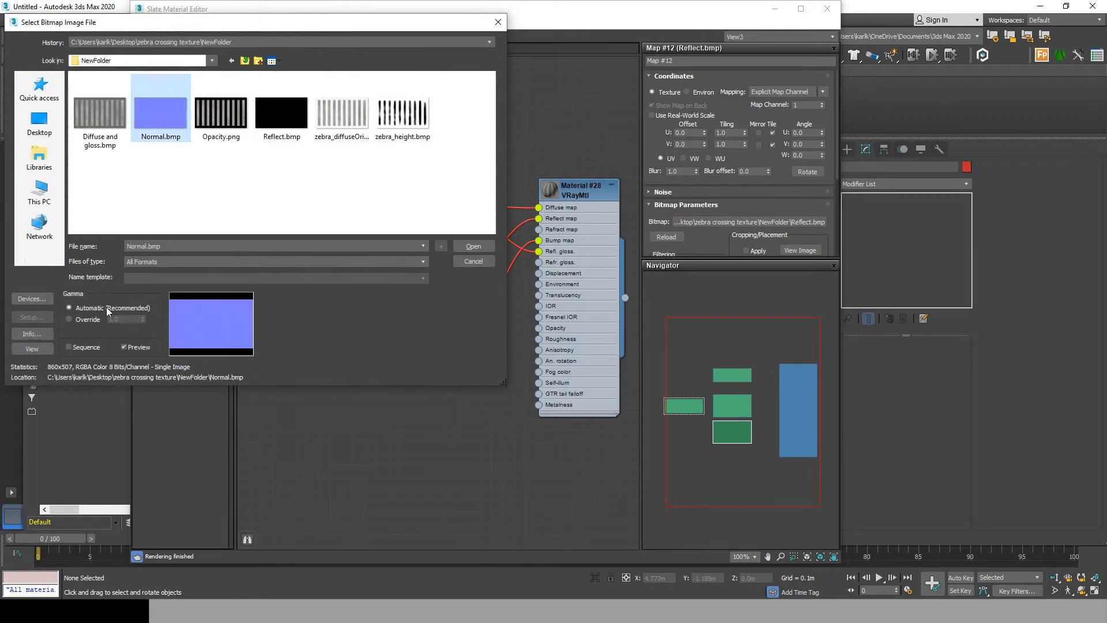
pyautogui.click(473, 246)
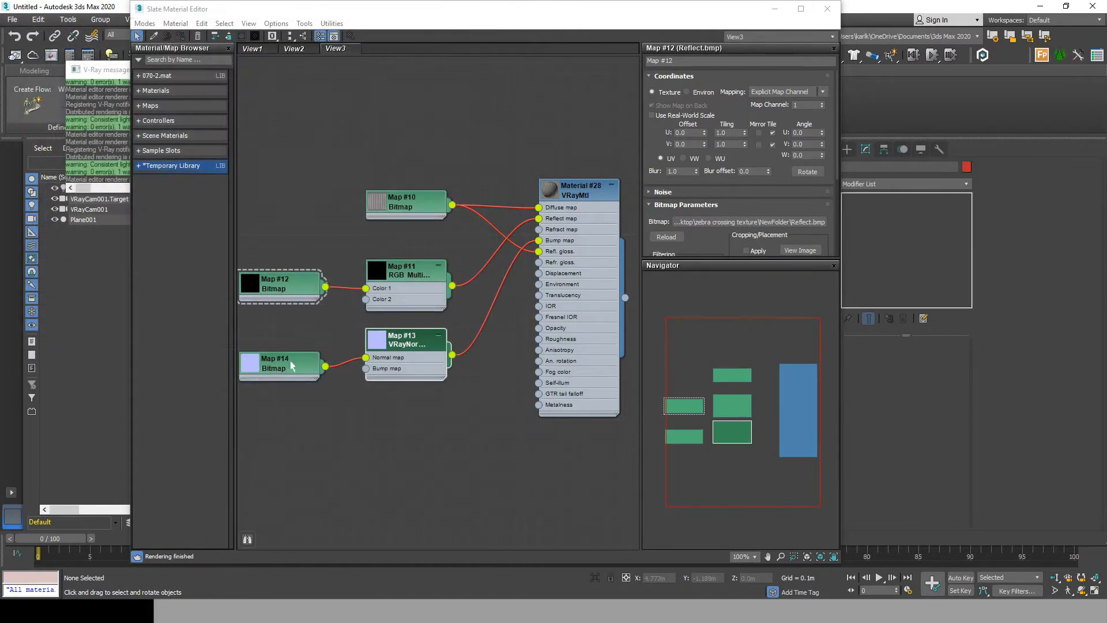
pyautogui.doubleClick(291, 365)
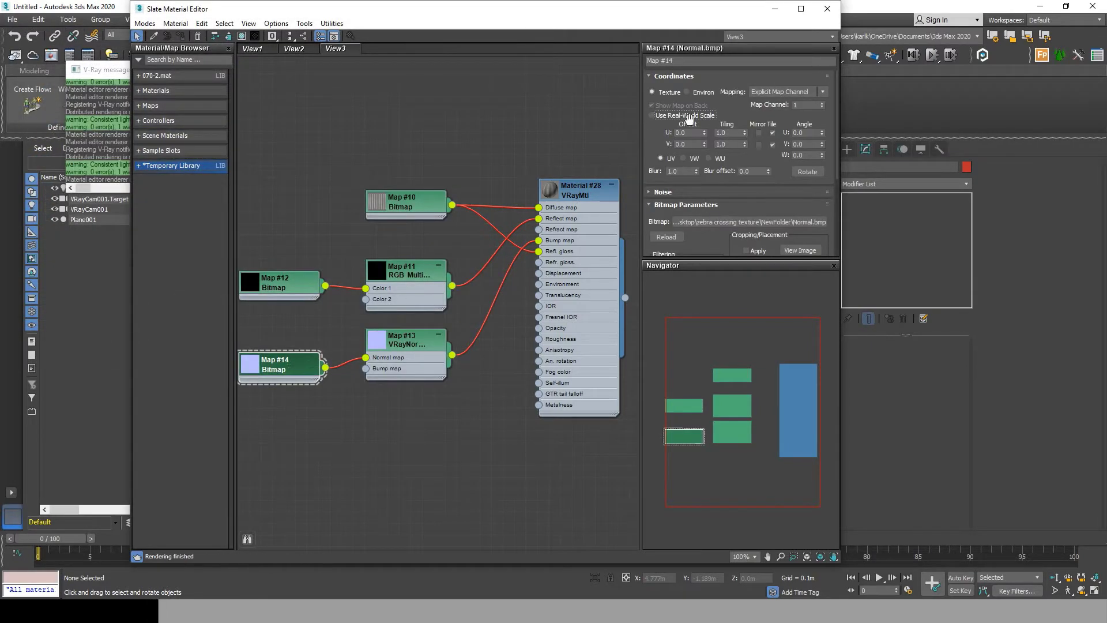
pyautogui.moveTo(297, 365); pyautogui.dragTo(297, 353)
pyautogui.doubleClick(550, 189)
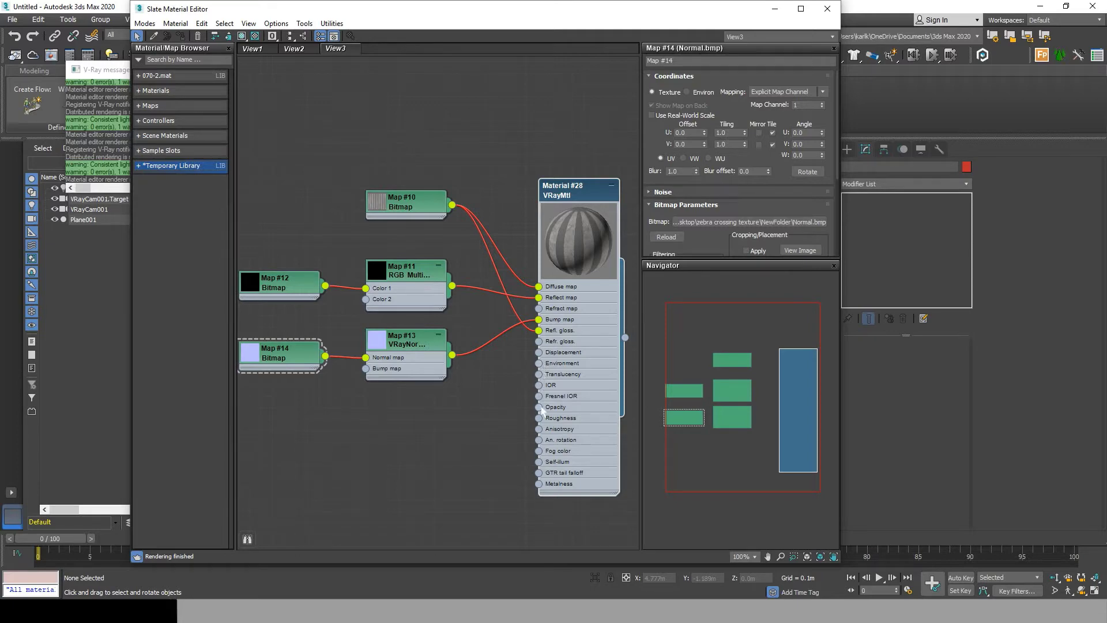
# Step: Load Opacity.png as the Opacity map with Use Real-World Scale turned off
pyautogui.moveTo(540, 407); pyautogui.dragTo(426, 438)
pyautogui.moveTo(461, 441)
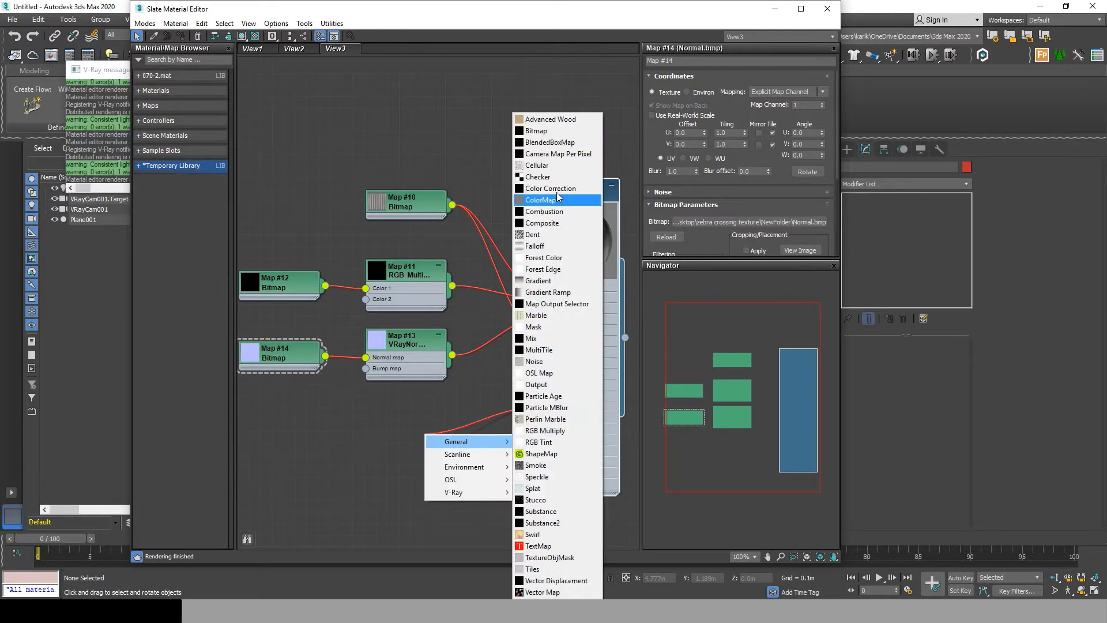
pyautogui.click(535, 131)
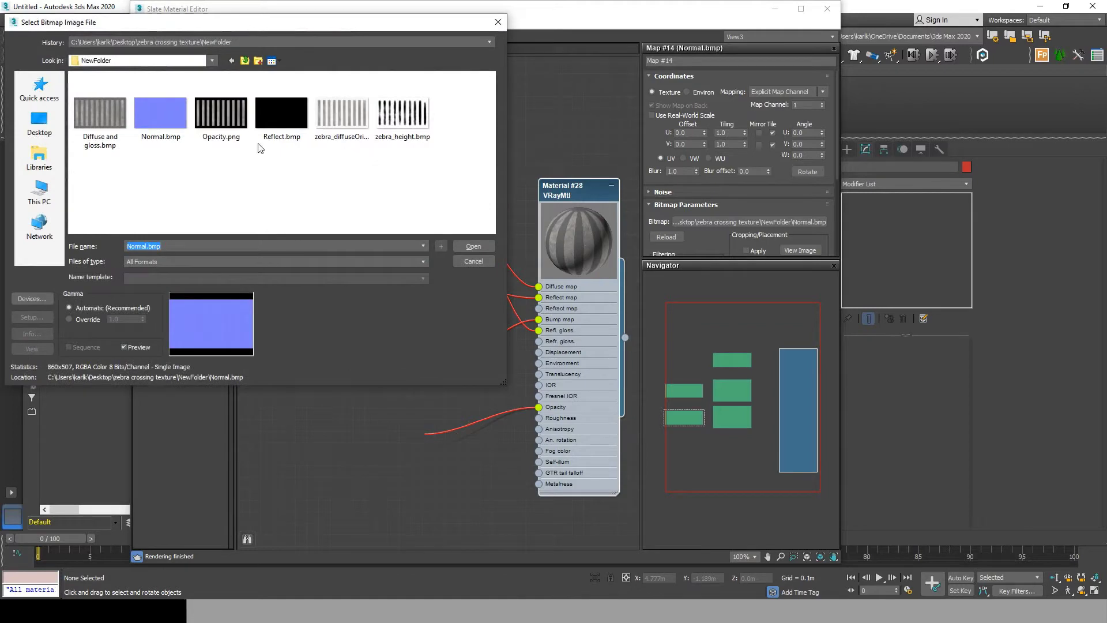
pyautogui.doubleClick(220, 113)
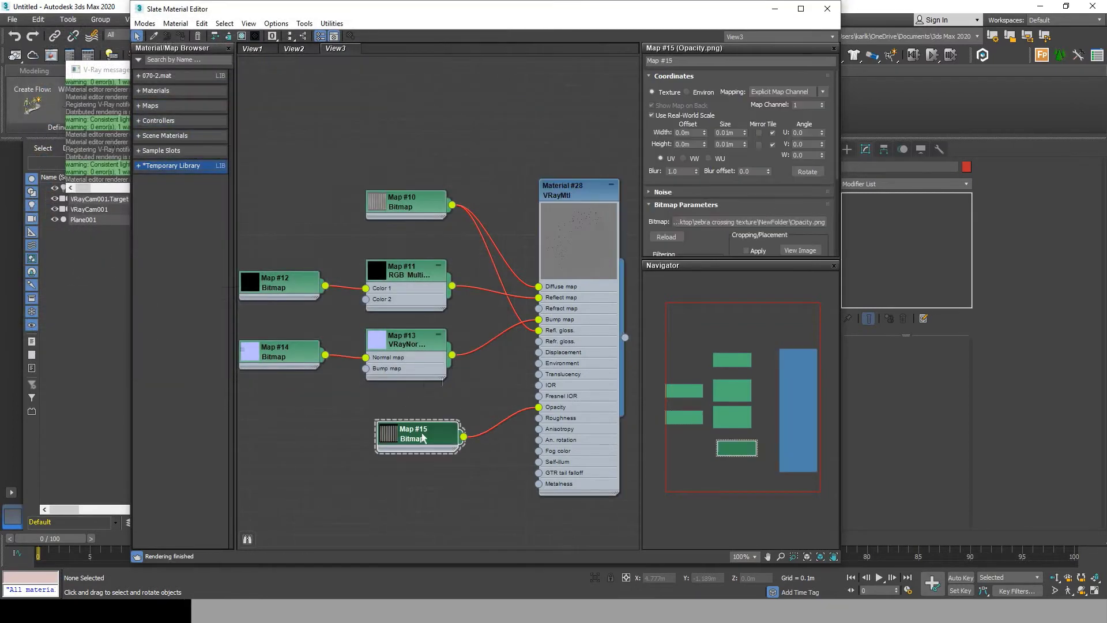
pyautogui.click(670, 117)
# Step: Raise the opacity bitmap's Output Amount in its Output settings
pyautogui.moveTo(417, 438); pyautogui.dragTo(406, 426)
pyautogui.click(833, 265)
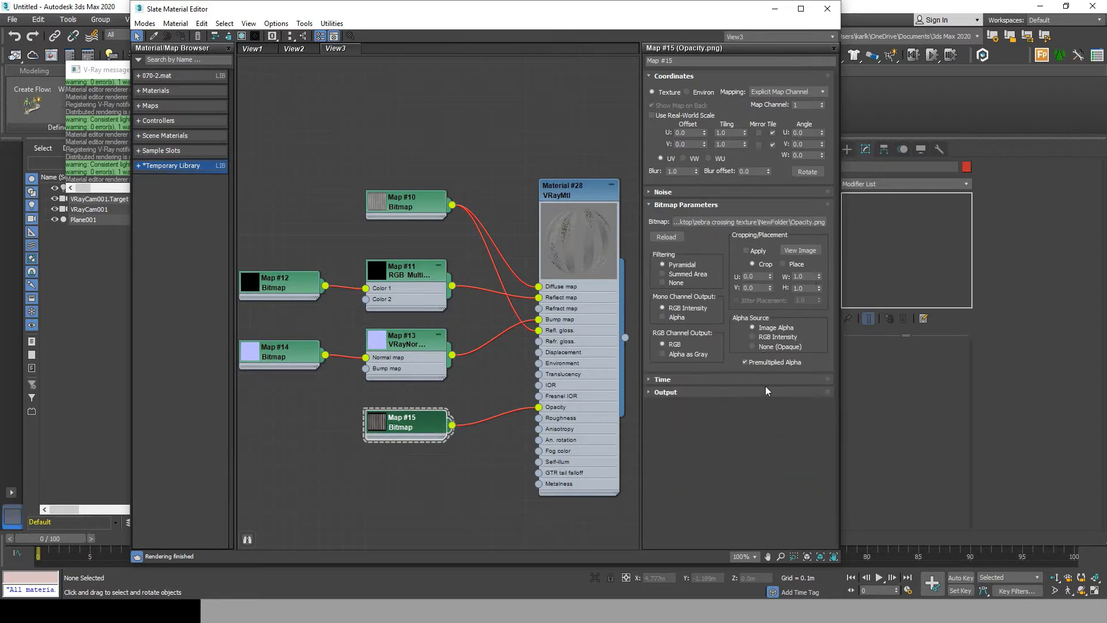
pyautogui.click(694, 393)
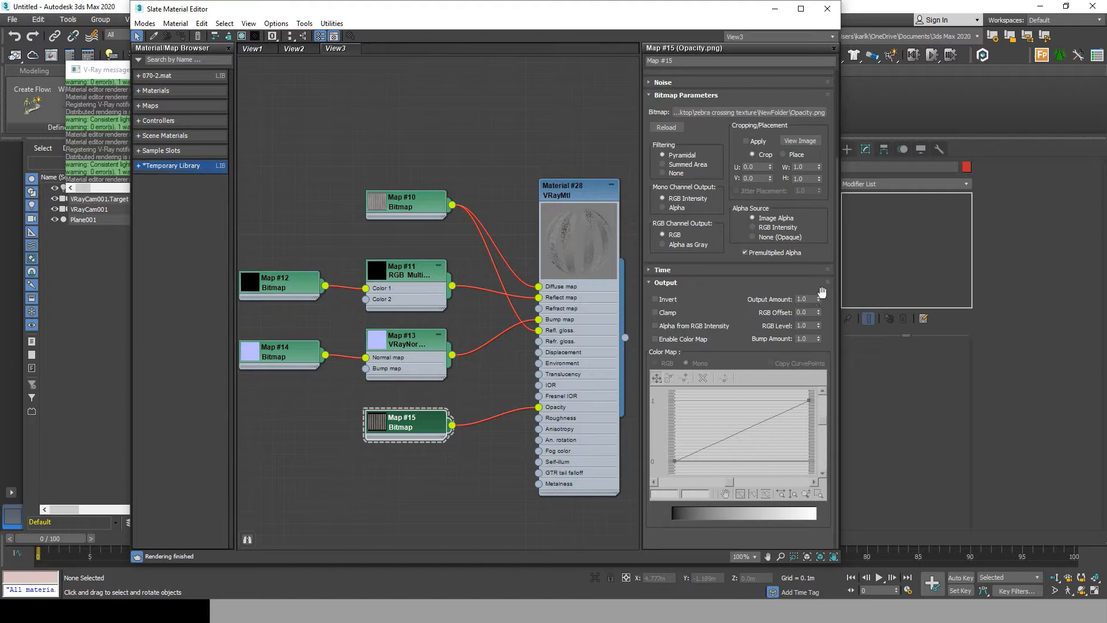
pyautogui.moveTo(818, 298); pyautogui.dragTo(818, 285)
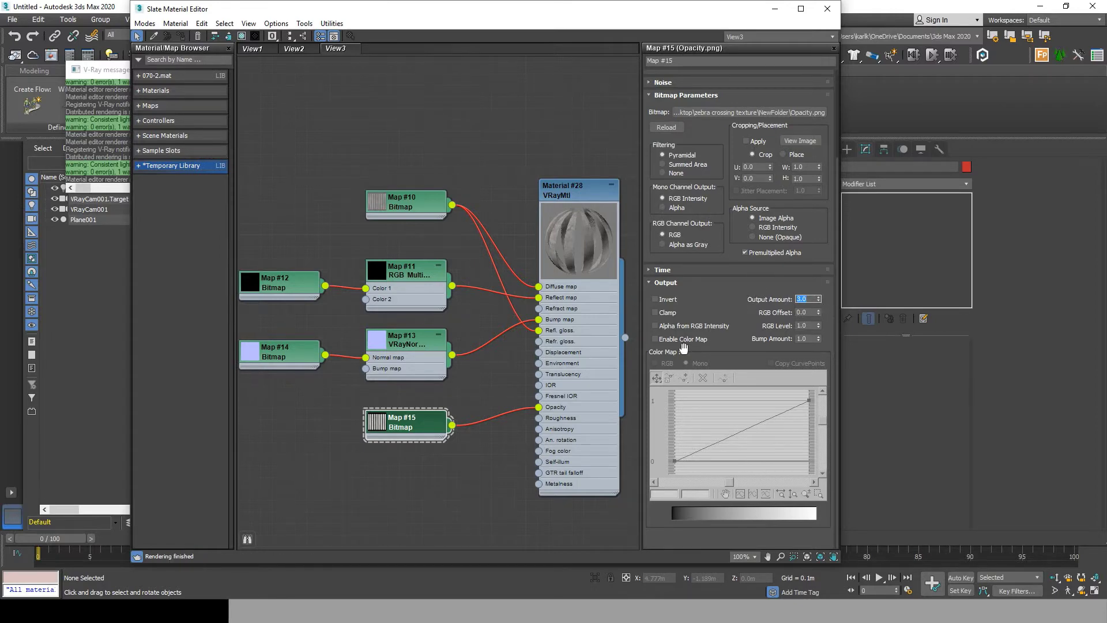
pyautogui.click(427, 465)
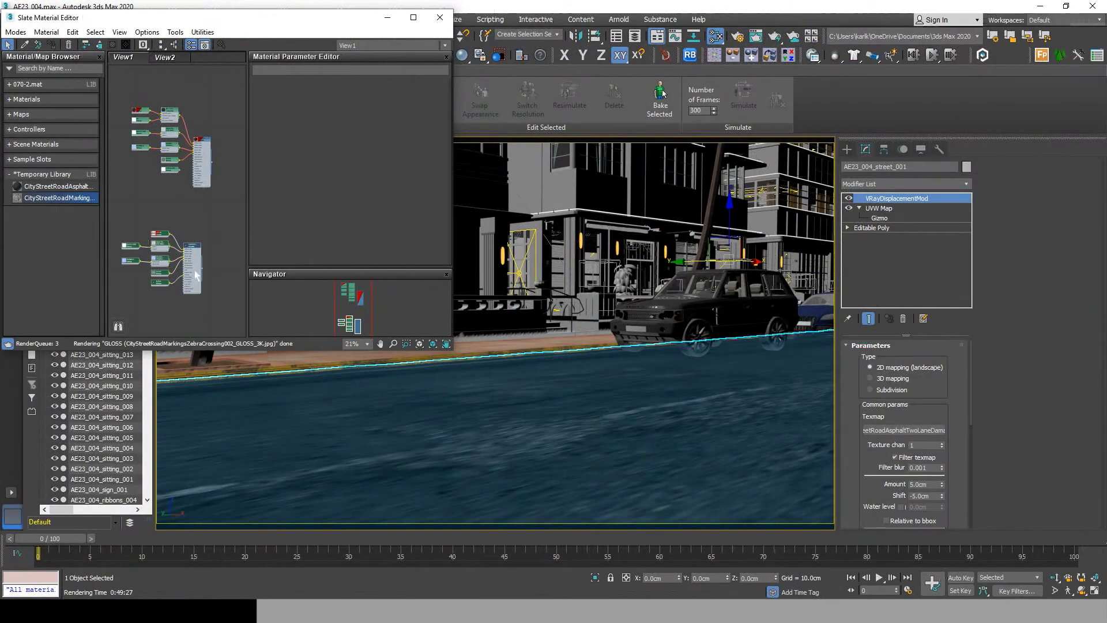
# Step: Move the road-marking node group up under the asphalt group and bring up the add-node menu
pyautogui.moveTo(195, 272); pyautogui.dragTo(205, 228)
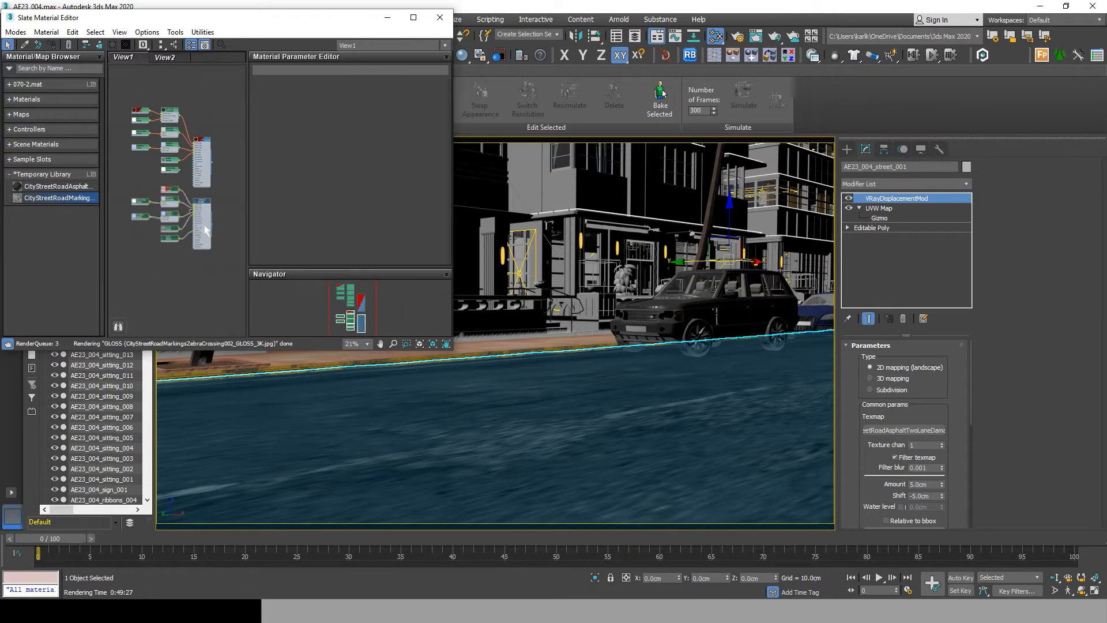
pyautogui.moveTo(181, 247); pyautogui.dragTo(174, 194, button='middle')
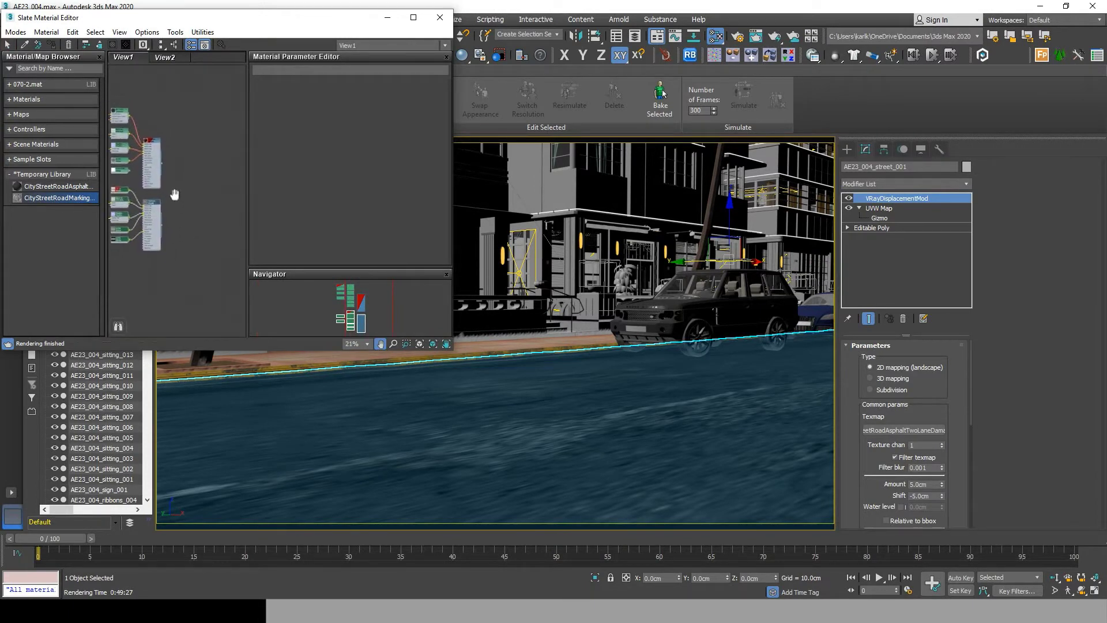
pyautogui.rightClick(216, 192)
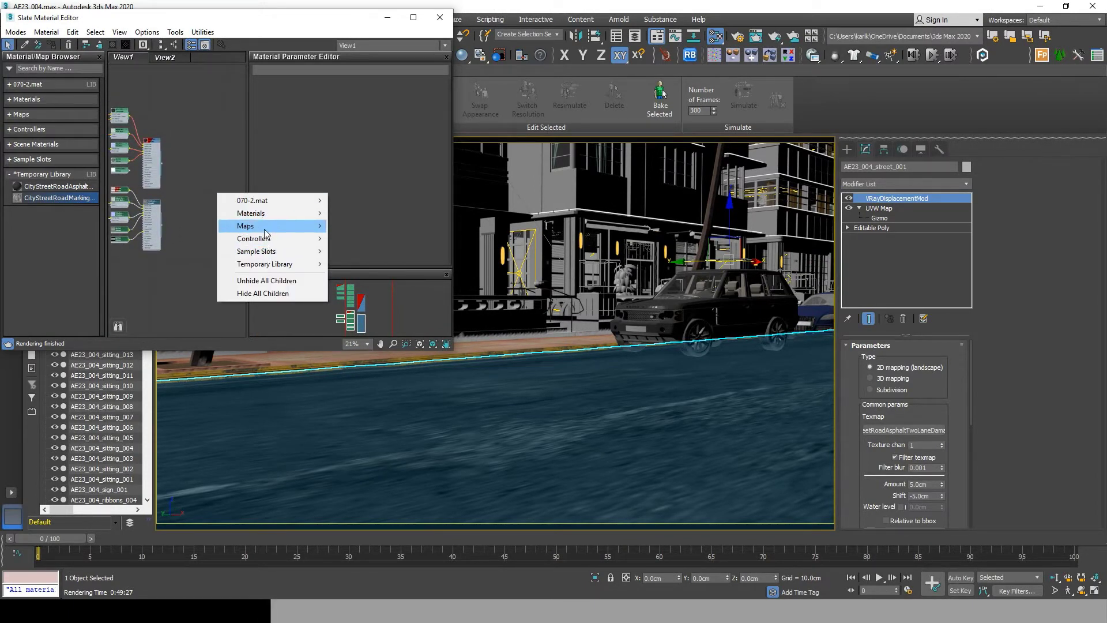
# Step: Add a VRayBlendMtl node beside the asphalt and road-marking materials, taking both as inputs
pyautogui.moveTo(271, 225)
pyautogui.moveTo(378, 229)
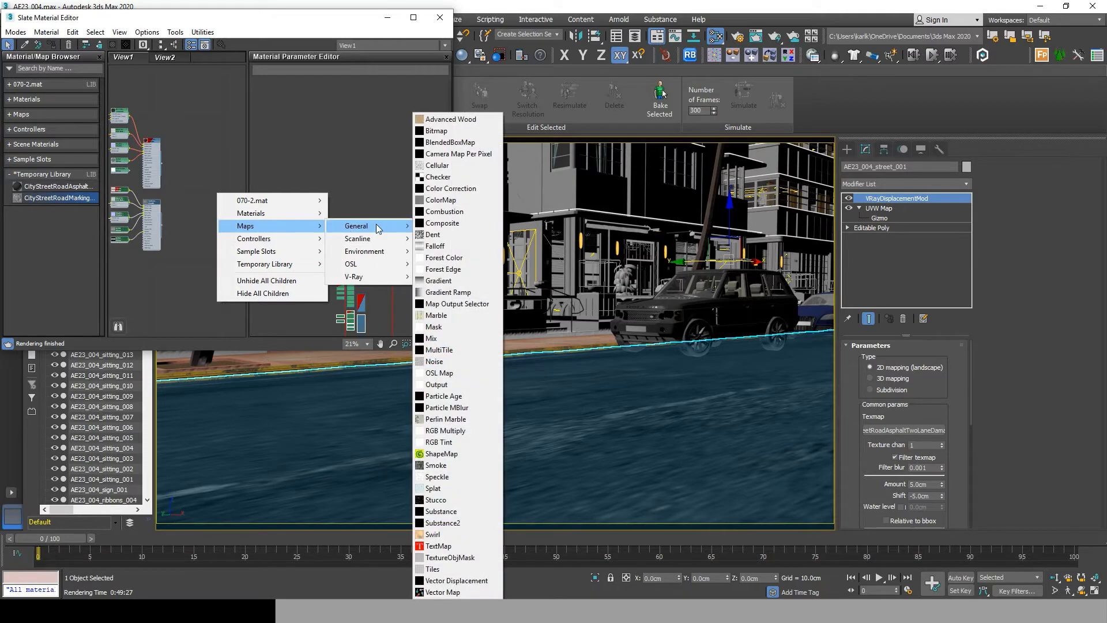
pyautogui.moveTo(358, 277)
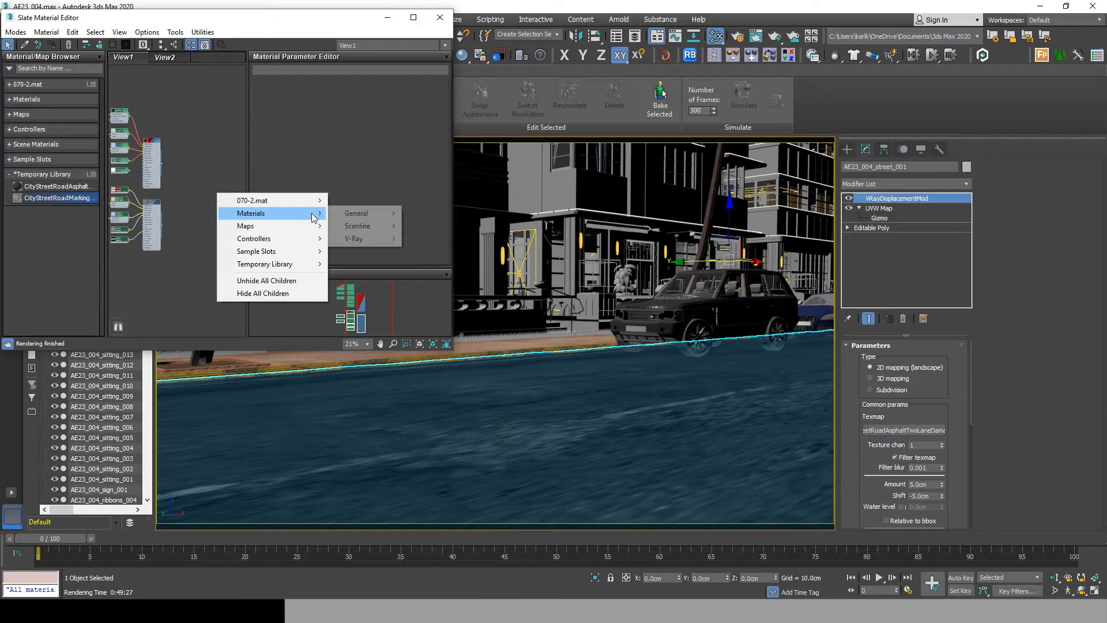
pyautogui.moveTo(354, 242)
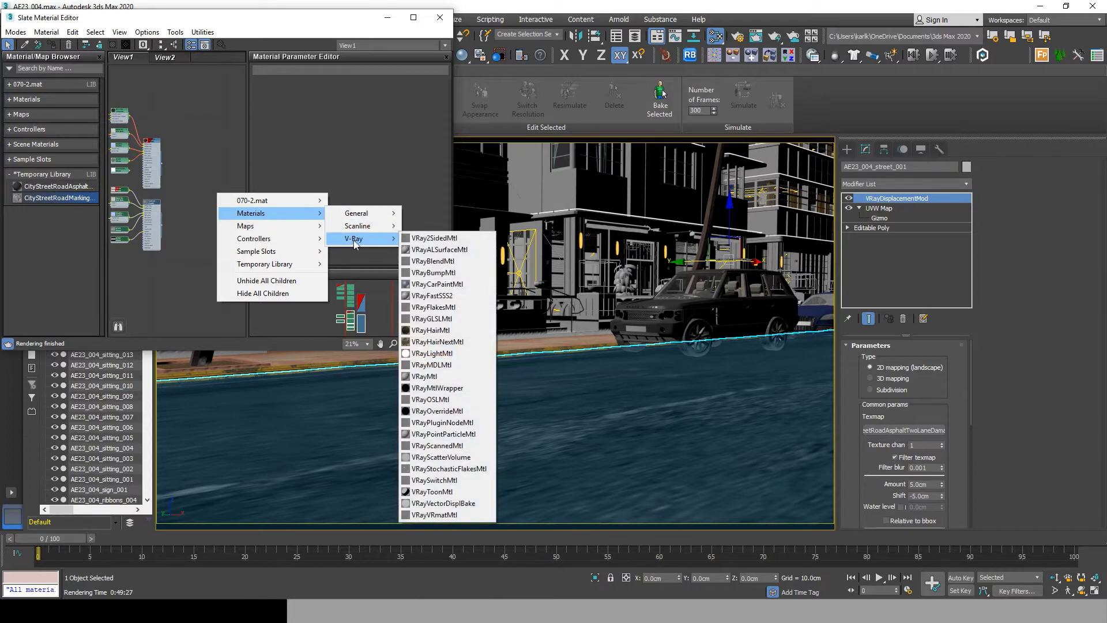
pyautogui.click(432, 261)
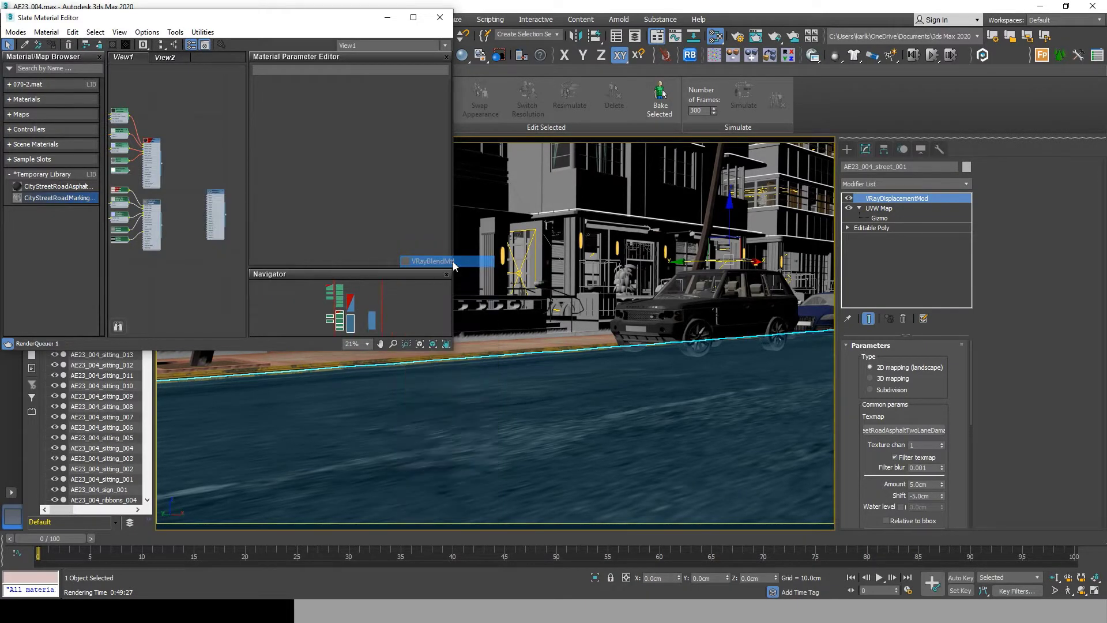
pyautogui.scroll(3, 233, 189)
pyautogui.moveTo(233, 189); pyautogui.dragTo(206, 149)
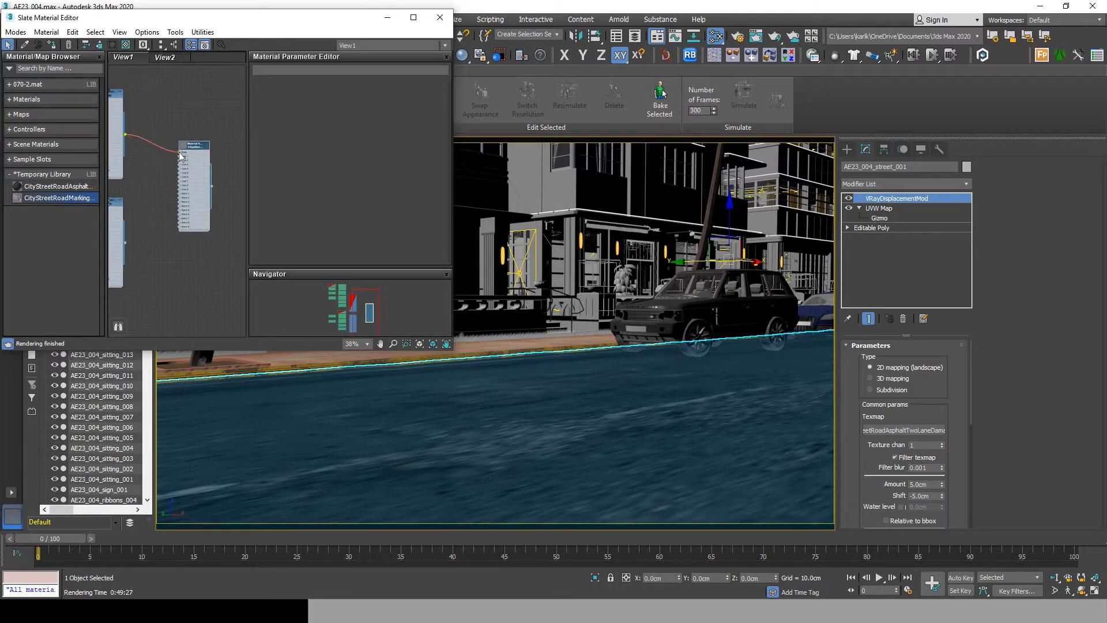
pyautogui.click(163, 247)
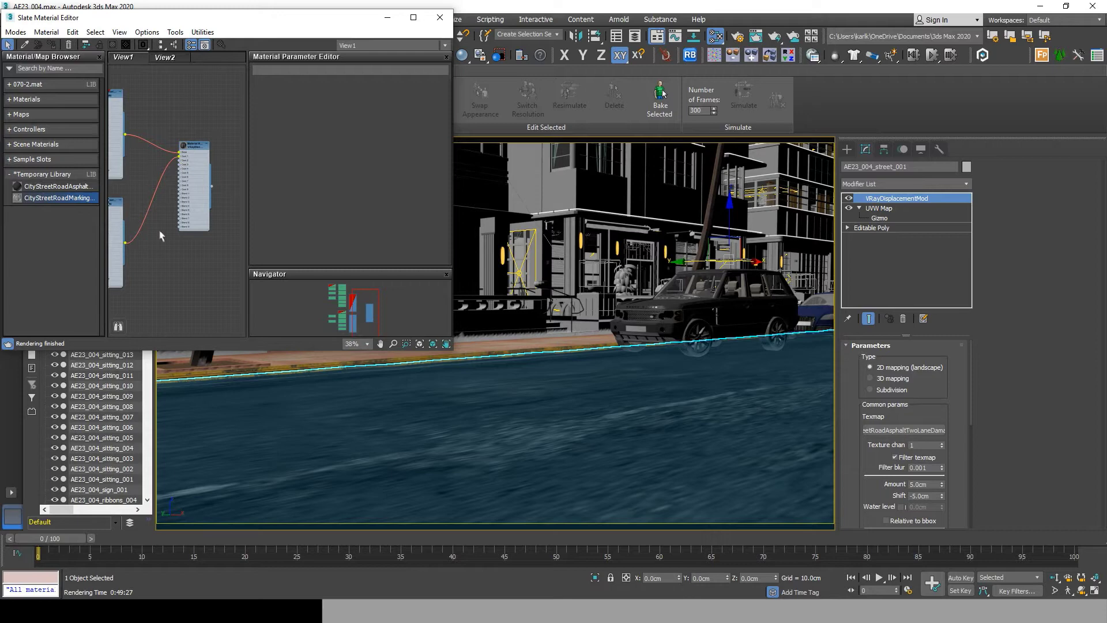
pyautogui.scroll(2, 188, 182)
pyautogui.scroll(-3, 186, 190)
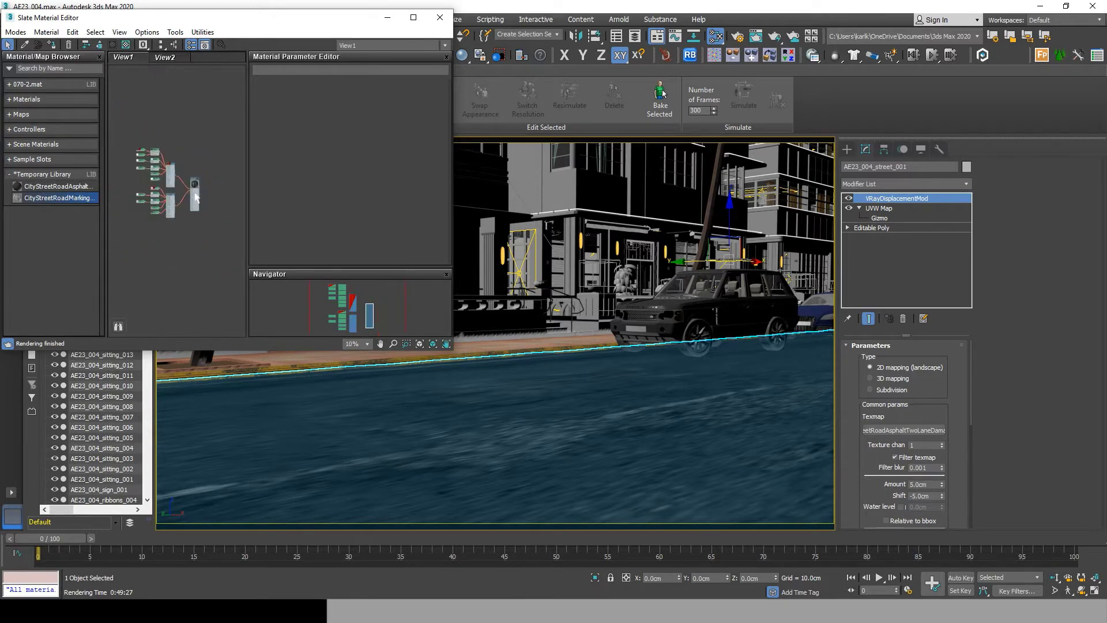
pyautogui.scroll(2, 183, 199)
pyautogui.scroll(-1, 183, 196)
pyautogui.scroll(2, 193, 187)
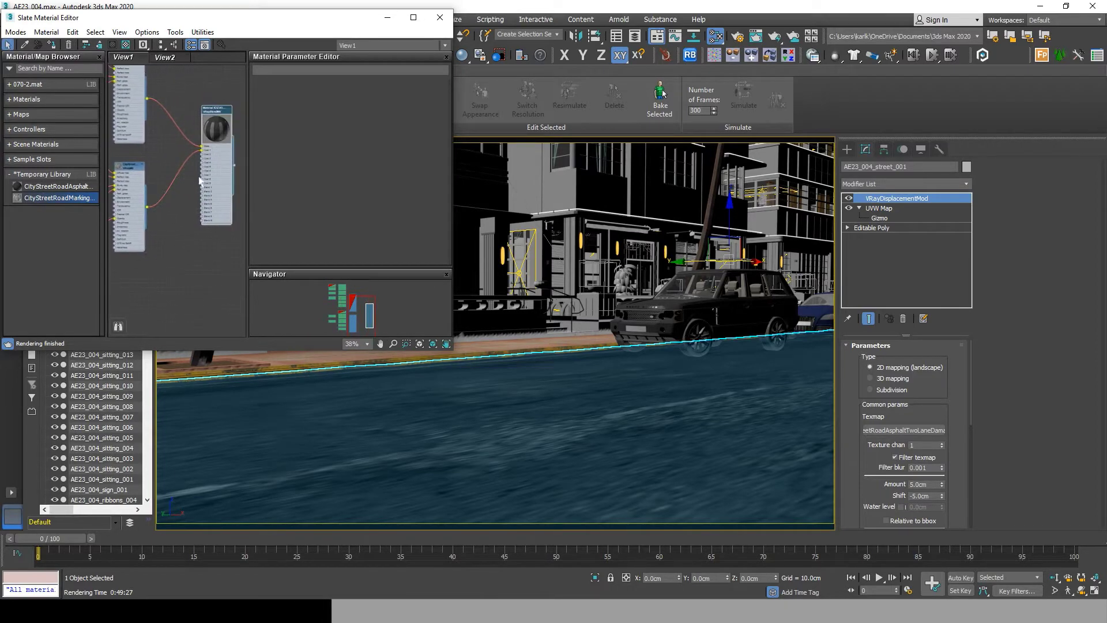
# Step: Show the road-marking material in the viewport and add a UVW Map modifier to the street
pyautogui.click(130, 171)
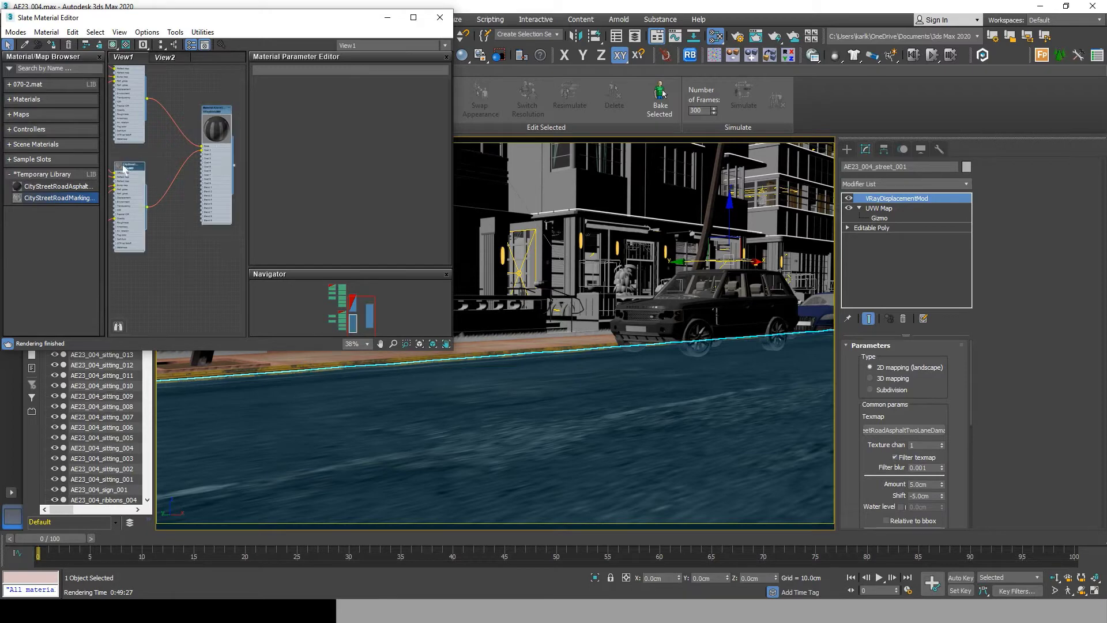
pyautogui.click(114, 45)
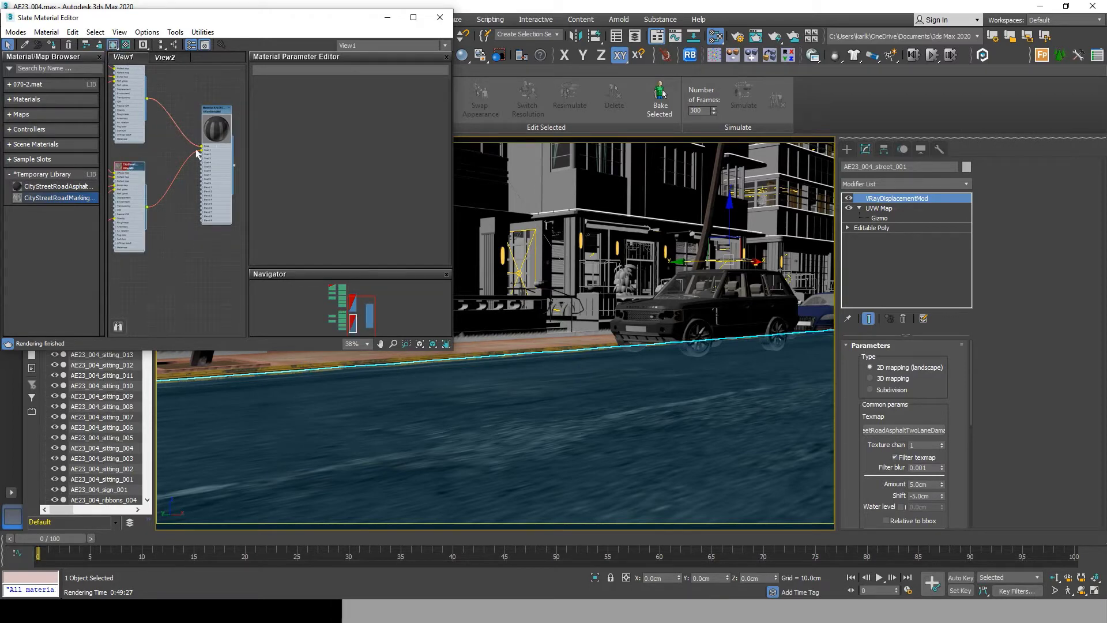
pyautogui.click(919, 253)
pyautogui.click(935, 186)
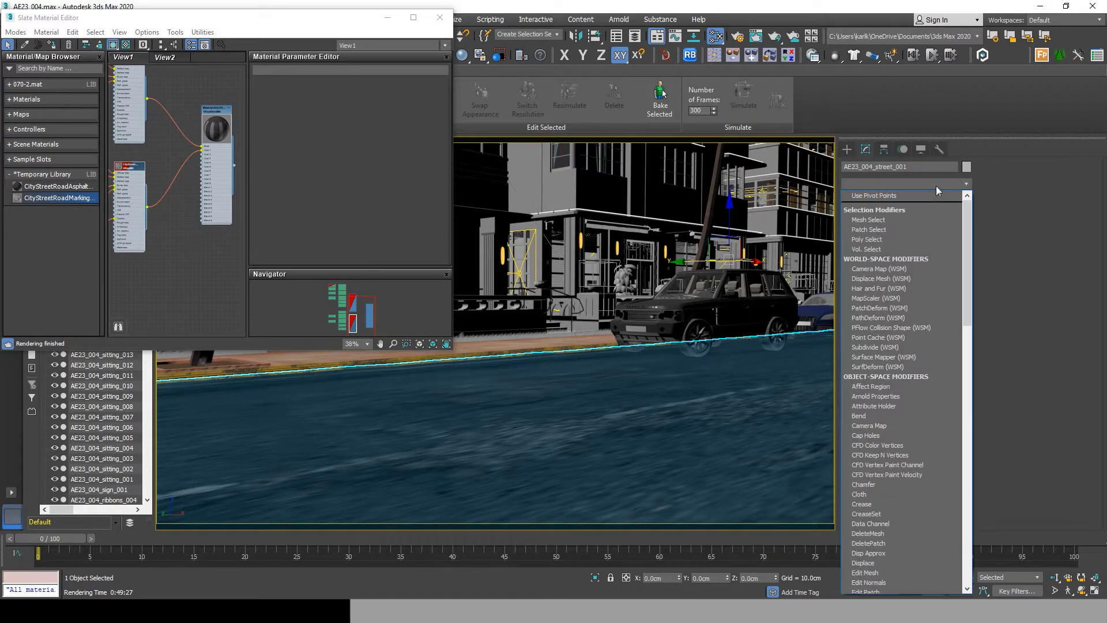
pyautogui.press('u')
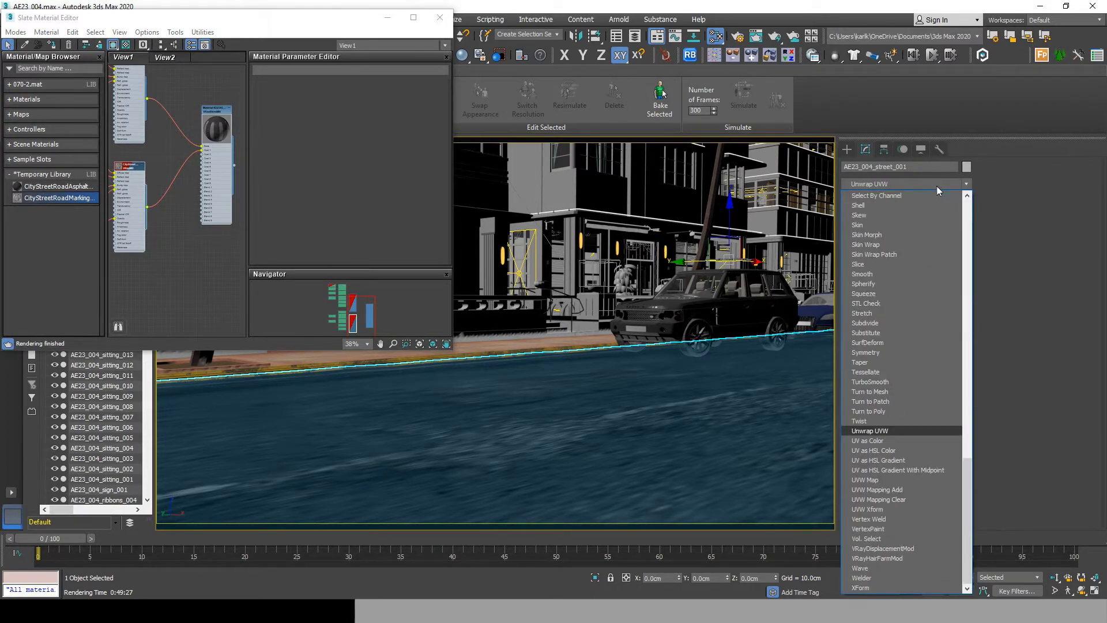
pyautogui.press('v')
pyautogui.press('w')
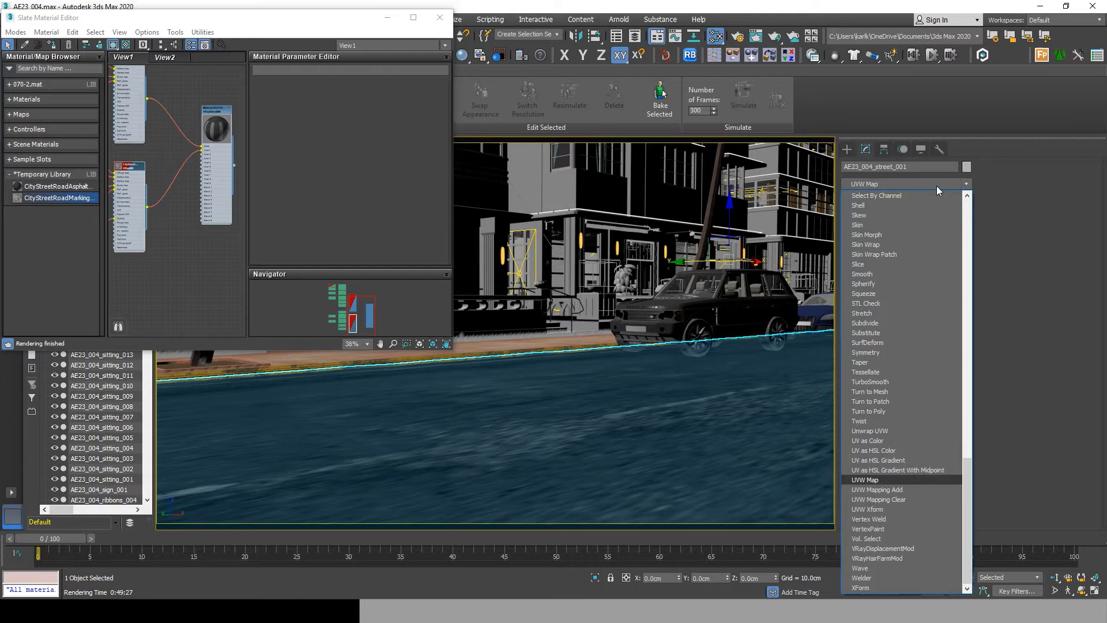
pyautogui.press('Return')
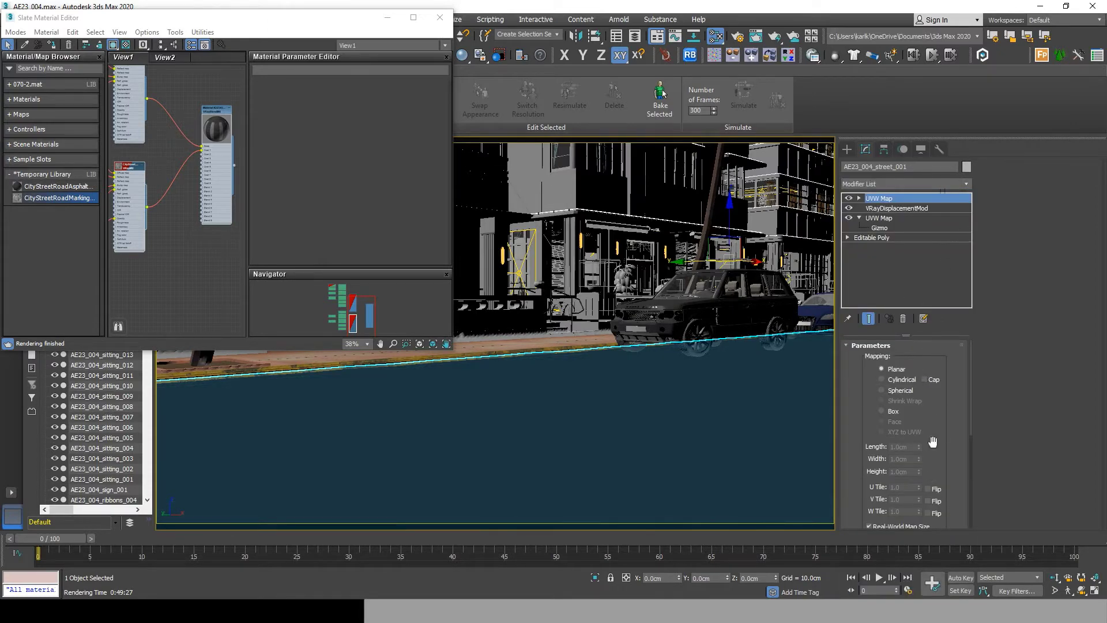
# Step: Set the new UVW Map modifier to map channel 2
pyautogui.moveTo(918, 475); pyautogui.dragTo(932, 345)
pyautogui.write('2')
pyautogui.press('Return')
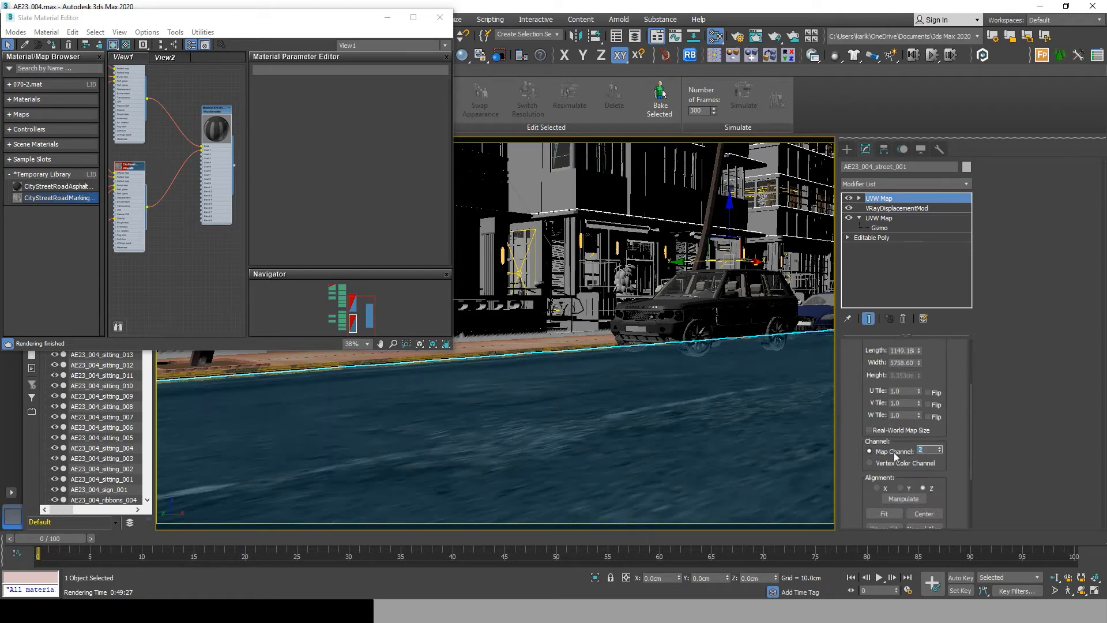
# Step: Lay out the child bitmaps and give COLOR, REFLECTION, NORMALS, GLOSS and ALPHA map channel 2
pyautogui.click(128, 169)
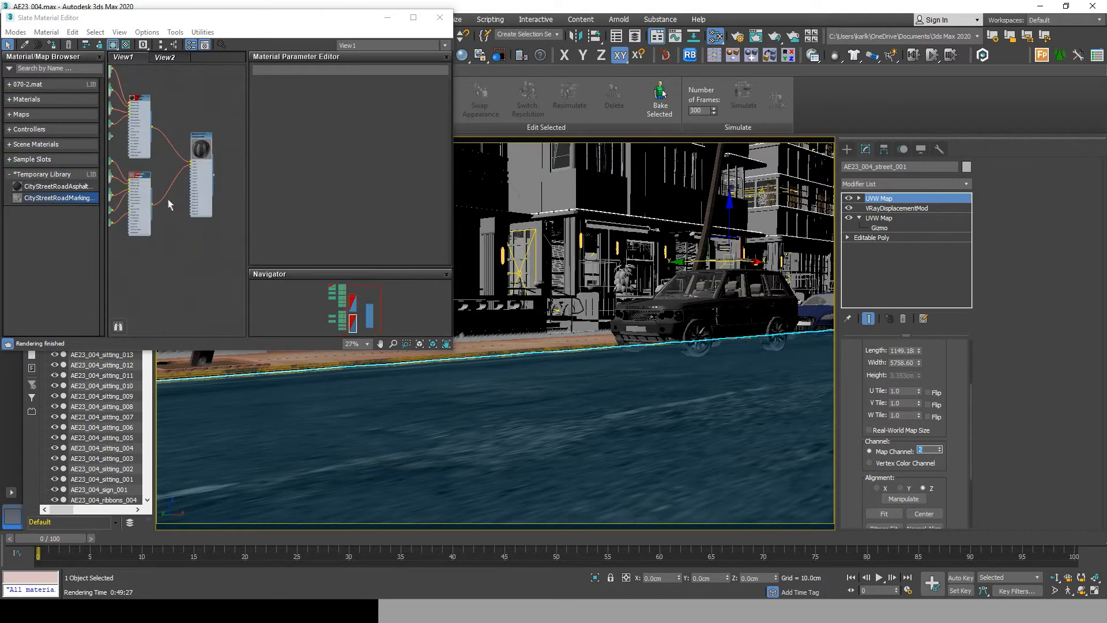
pyautogui.doubleClick(171, 163)
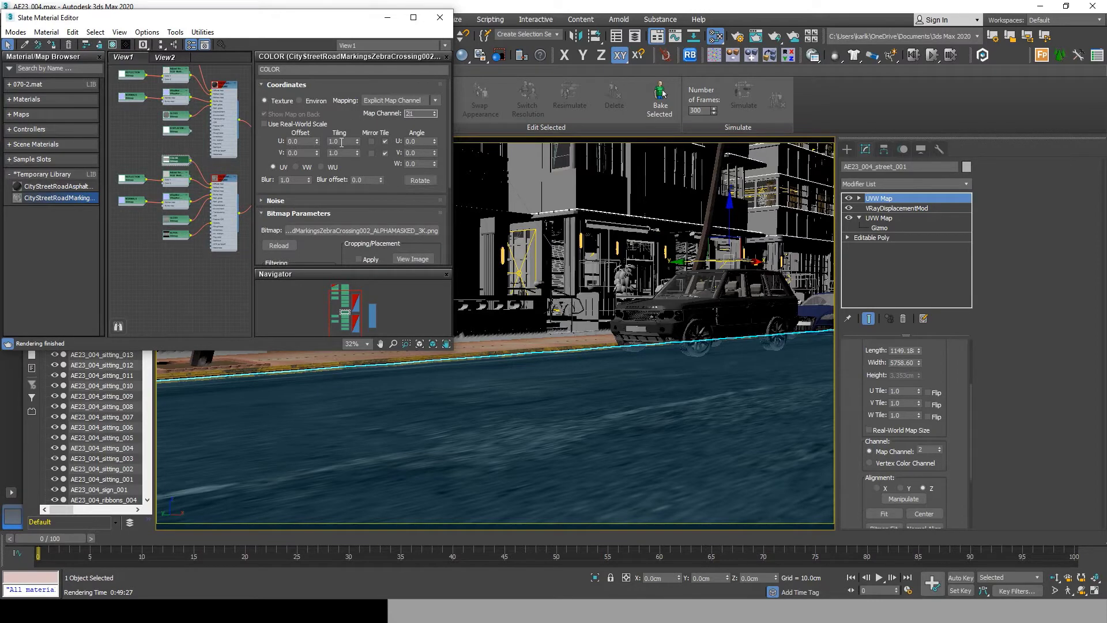
pyautogui.doubleClick(131, 178)
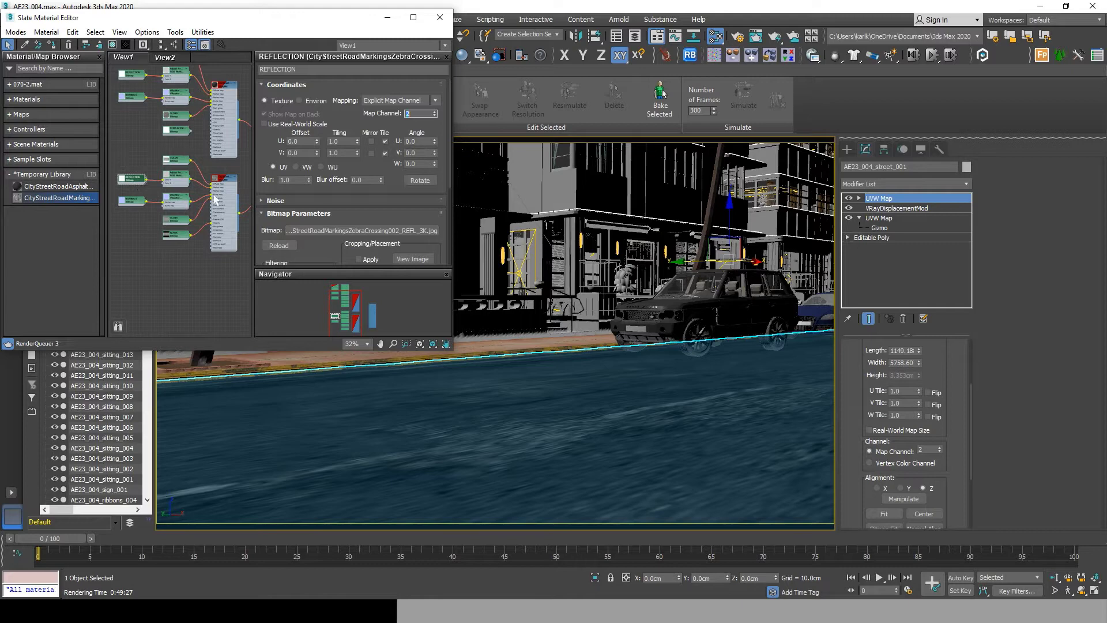
pyautogui.doubleClick(131, 200)
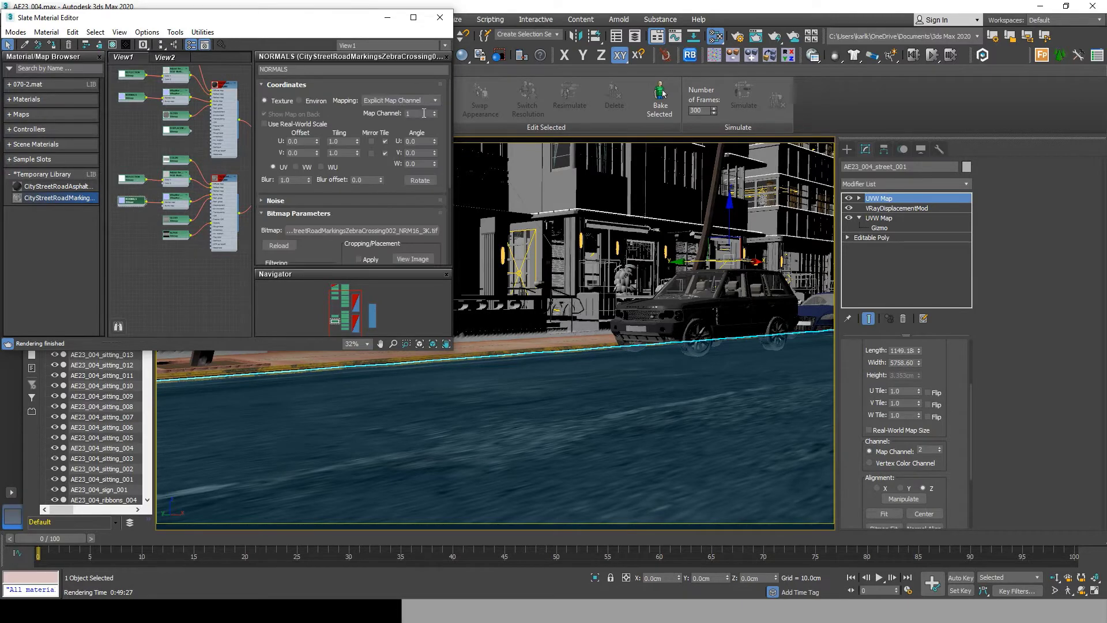
pyautogui.doubleClick(175, 219)
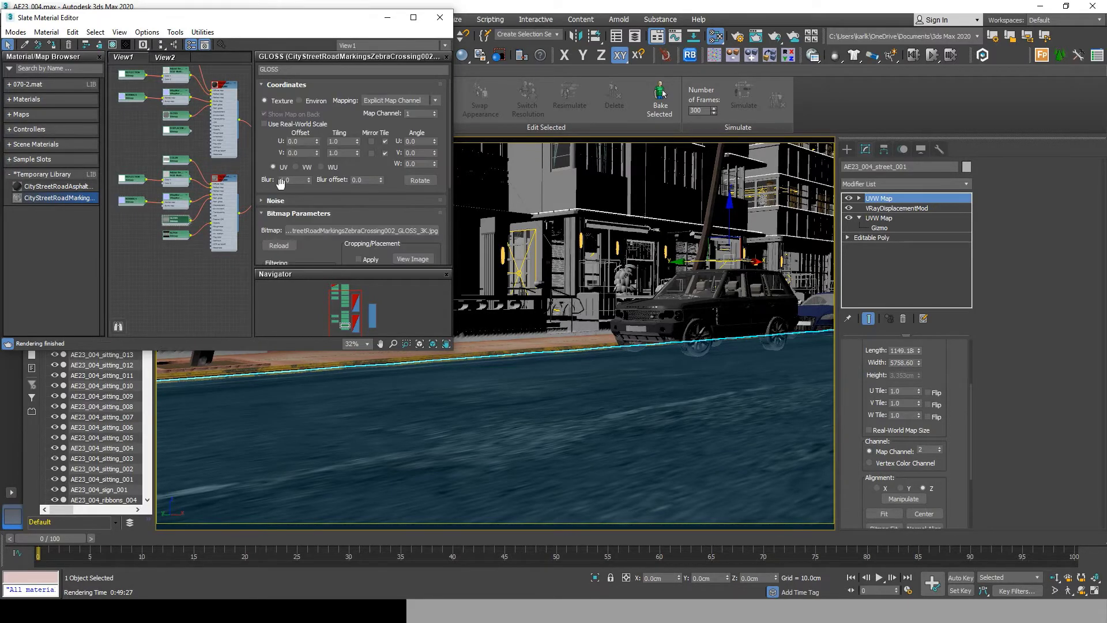
pyautogui.doubleClick(174, 234)
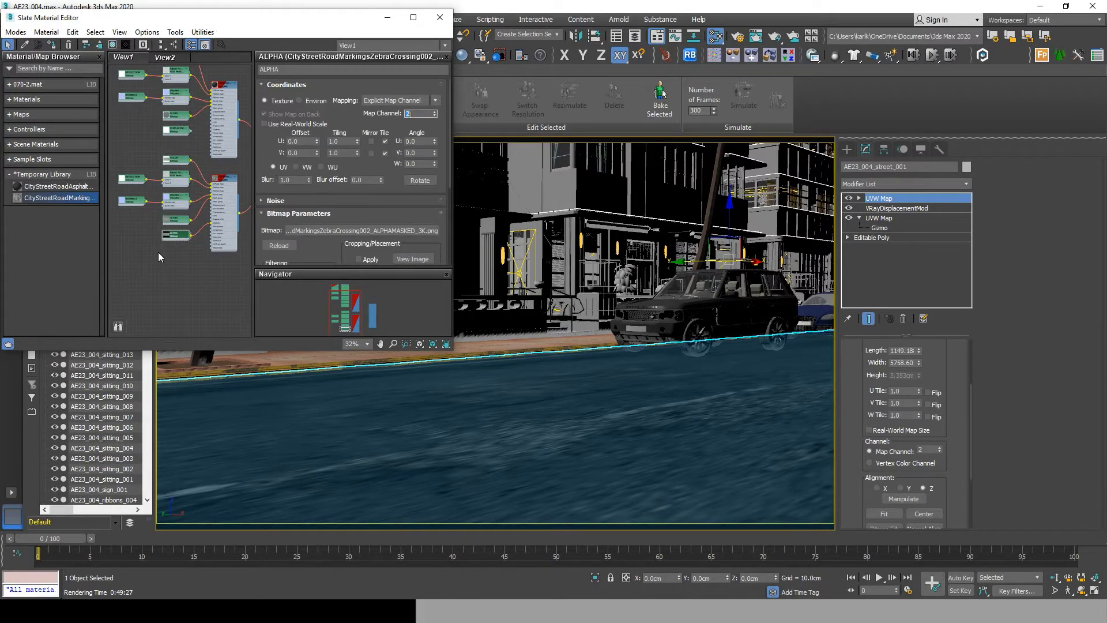
pyautogui.scroll(-2, 165, 276)
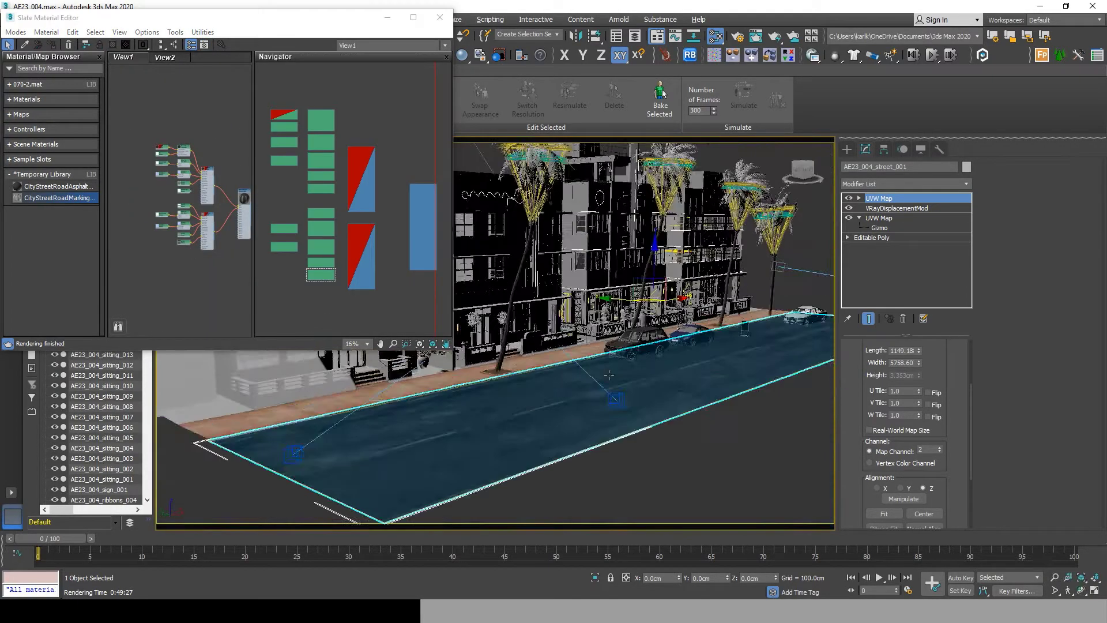
# Step: Resize the street's UVW Map gizmo, entering a 10 cm length and widening it to 333 cm
pyautogui.keyDown('alt'); pyautogui.moveTo(609, 375); pyautogui.dragTo(640, 332, button='middle'); pyautogui.keyUp('alt')
pyautogui.press('1')
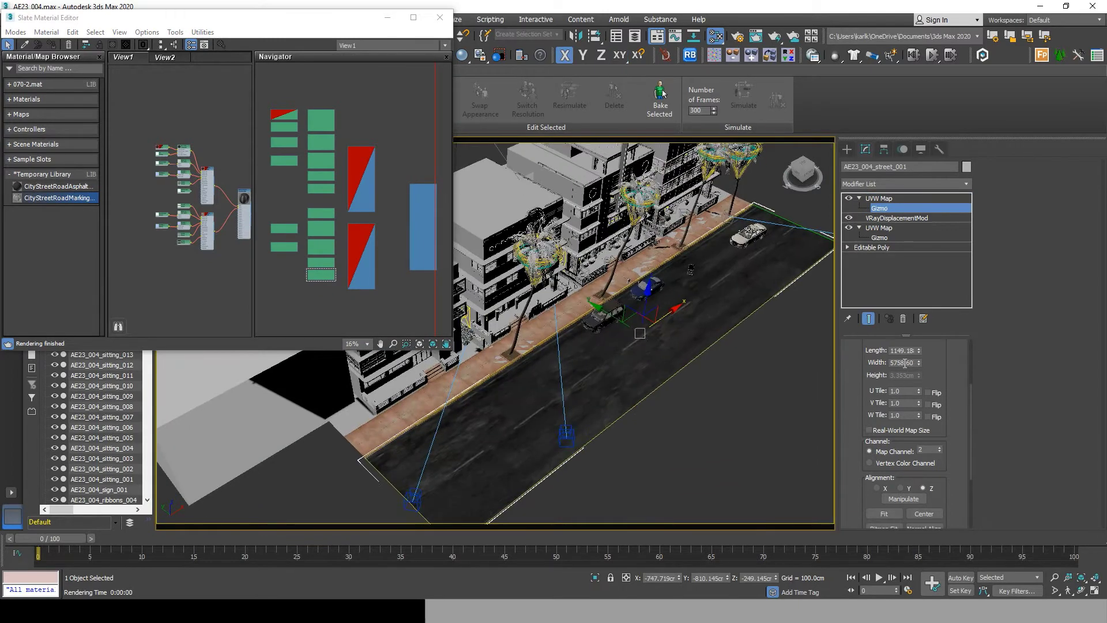
pyautogui.hotkey('shift', 'Tab')
pyautogui.write('10')
pyautogui.press('Return')
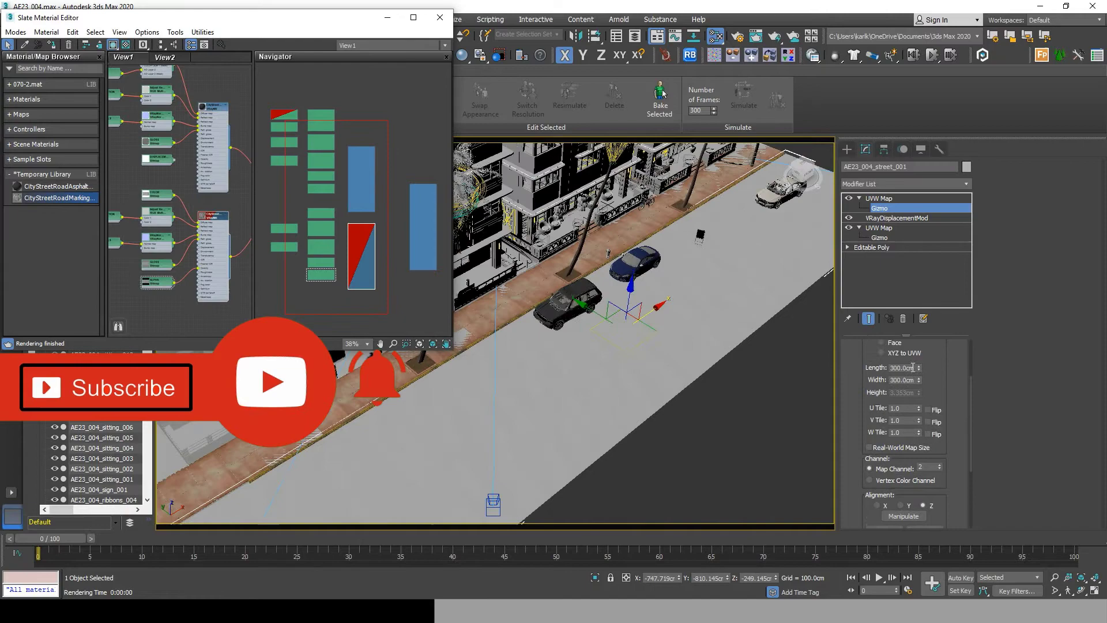
pyautogui.moveTo(919, 382); pyautogui.dragTo(919, 369)
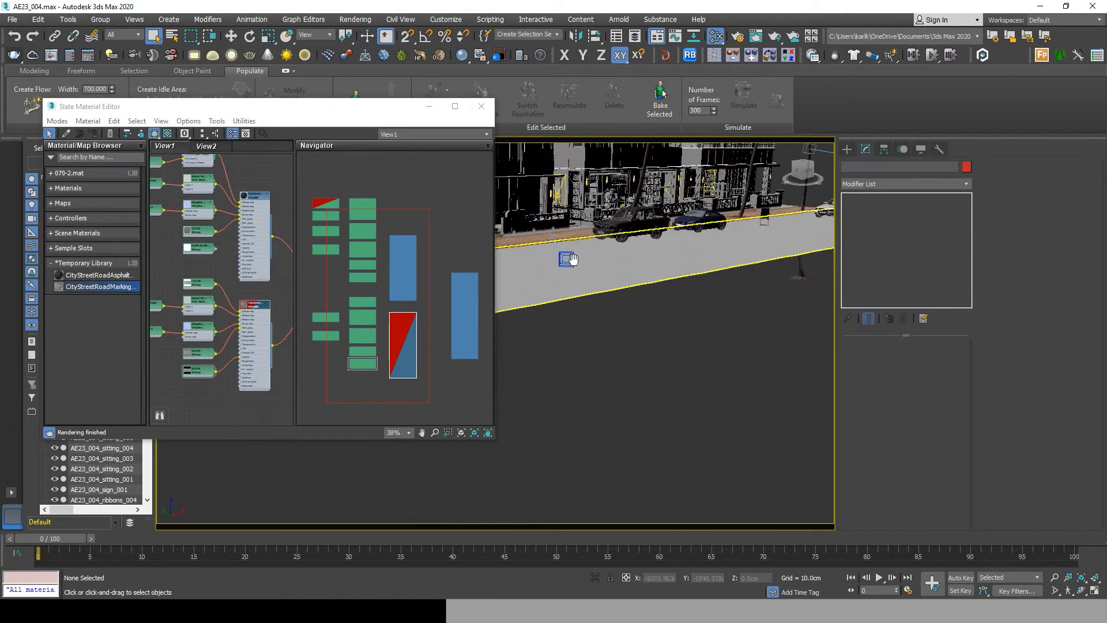
# Step: Render the camera view and show the road-marking material shaded on the street
pyautogui.press('c')
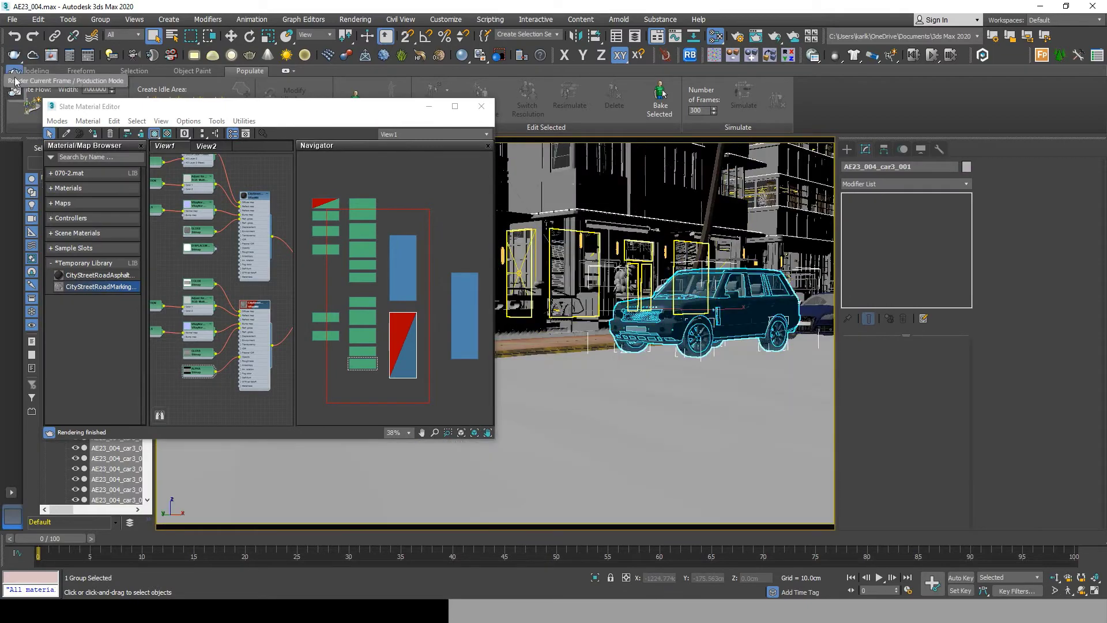
pyautogui.click(15, 81)
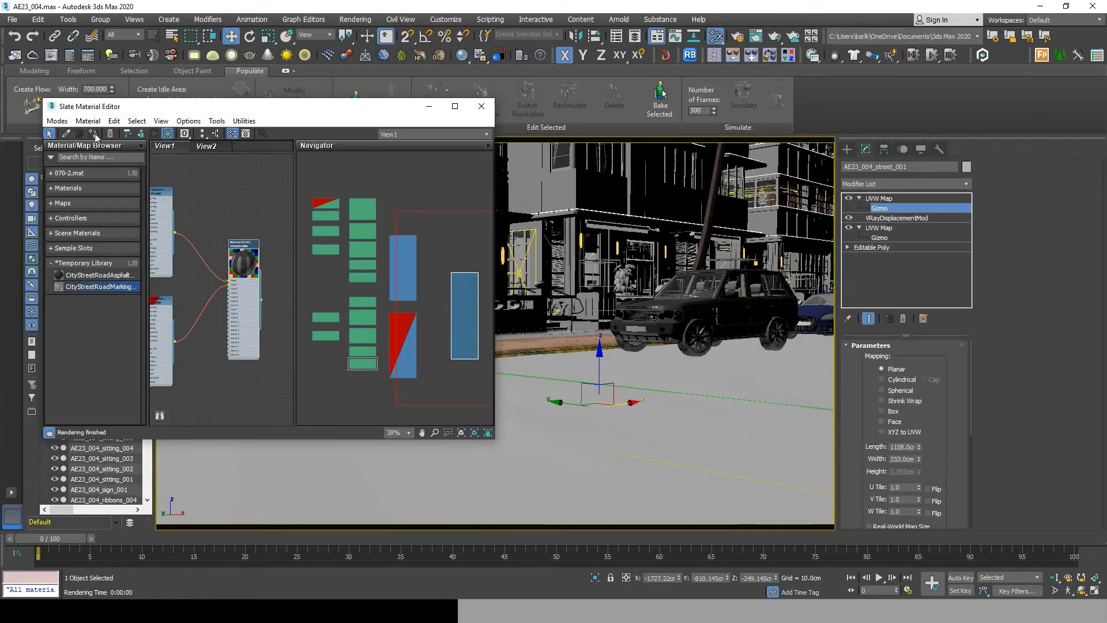
pyautogui.click(95, 135)
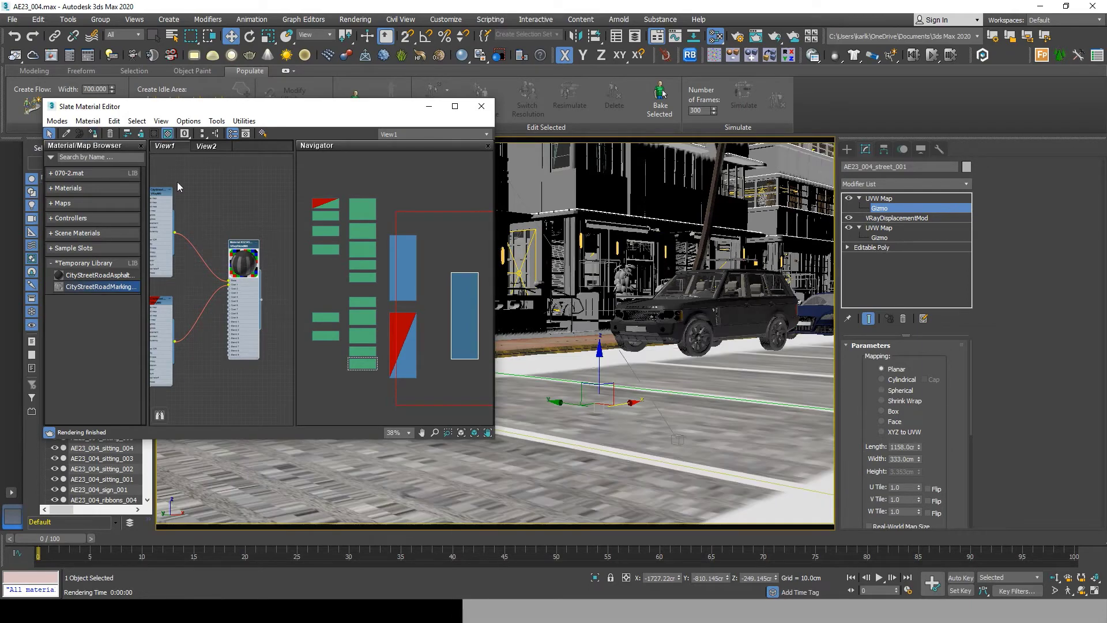
# Step: Start an interactive V-Ray render and move its window aside
pyautogui.click(16, 56)
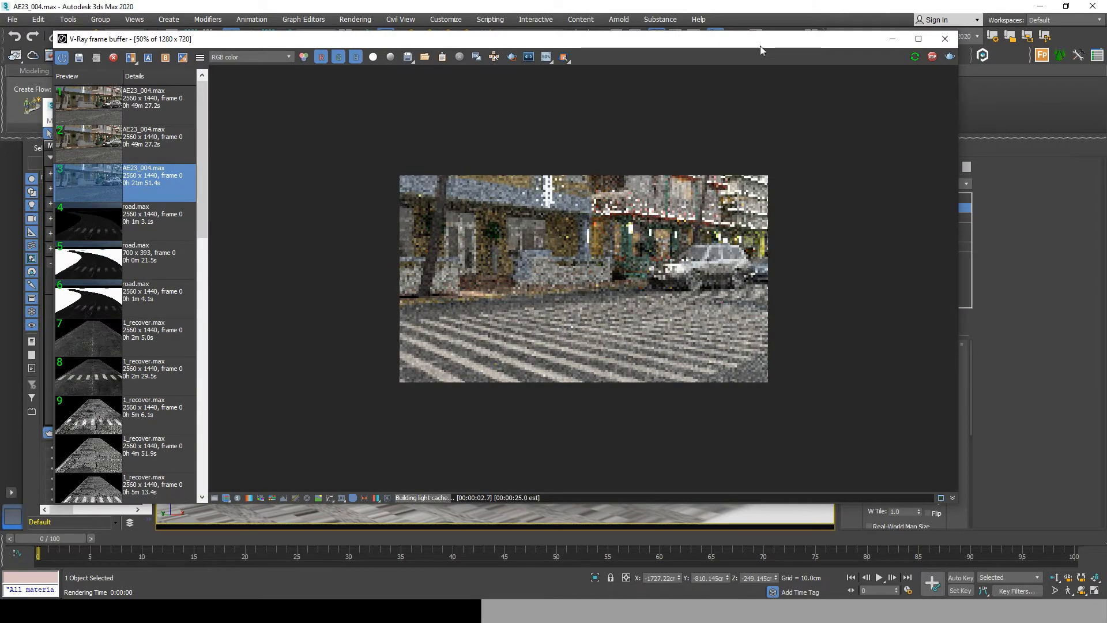
pyautogui.moveTo(759, 51); pyautogui.dragTo(594, 51)
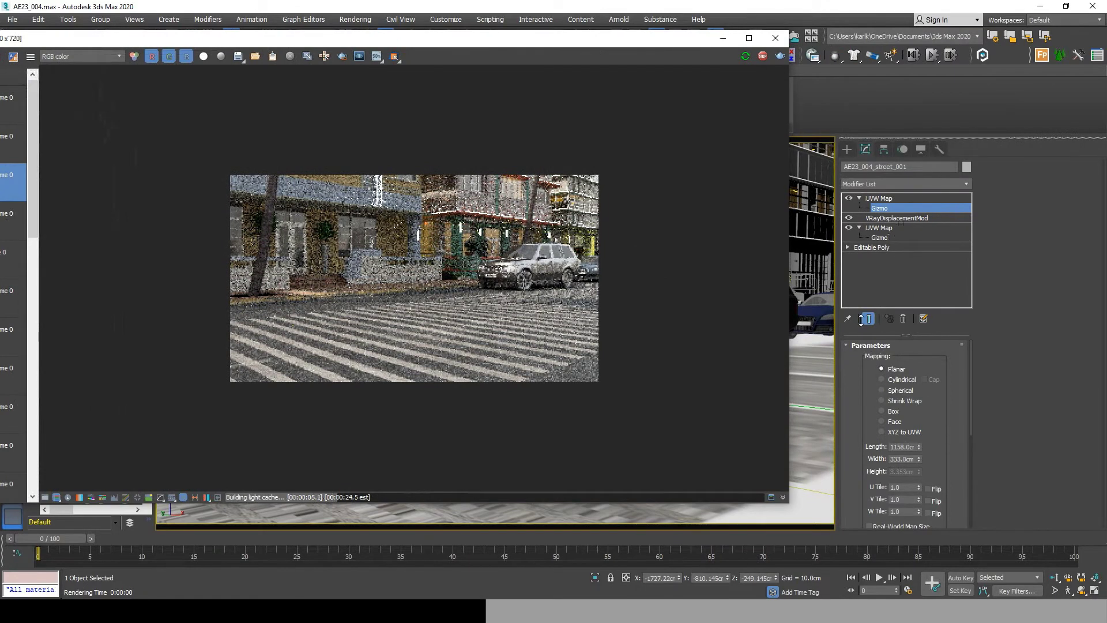
pyautogui.moveTo(609, 46); pyautogui.dragTo(367, 70)
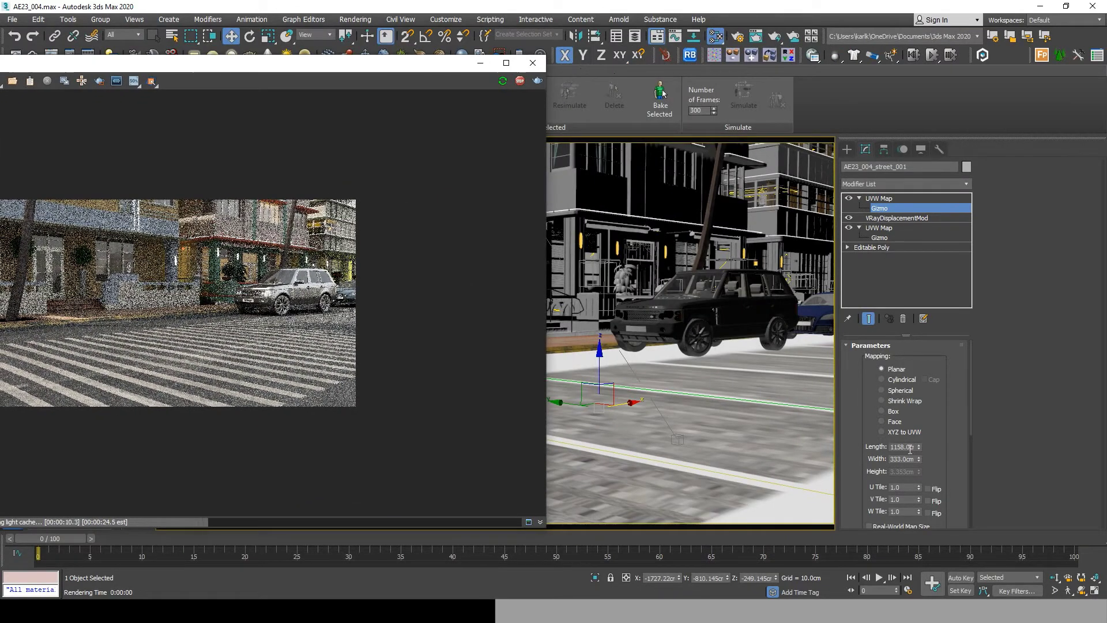
# Step: Set the mapping gizmo to 333 cm length and 300 cm width
pyautogui.write('333')
pyautogui.press('Tab')
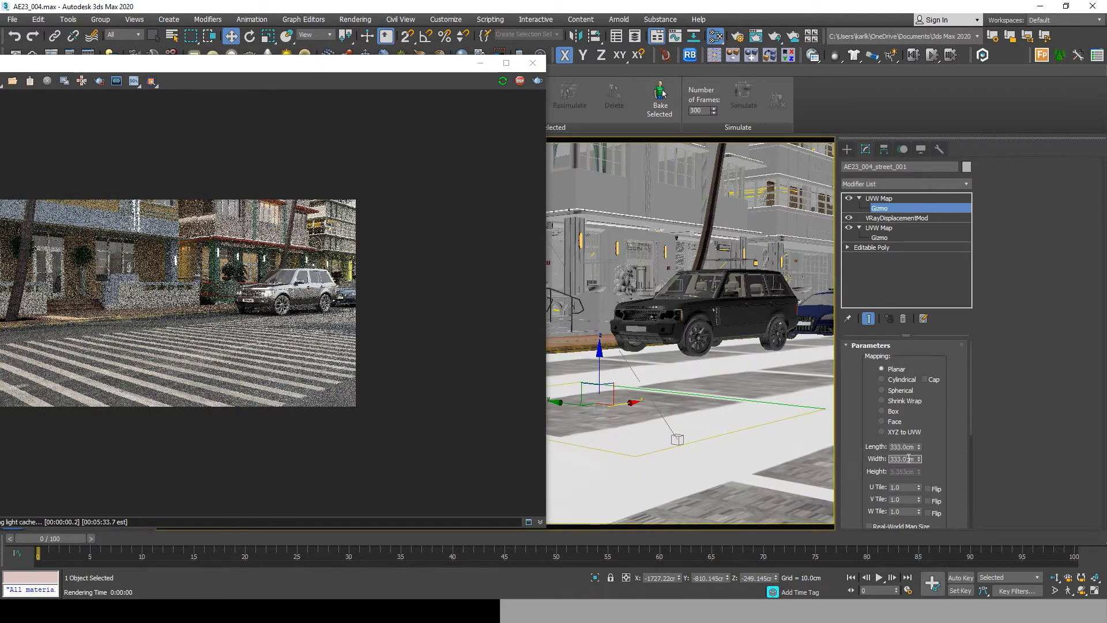
pyautogui.write('1')
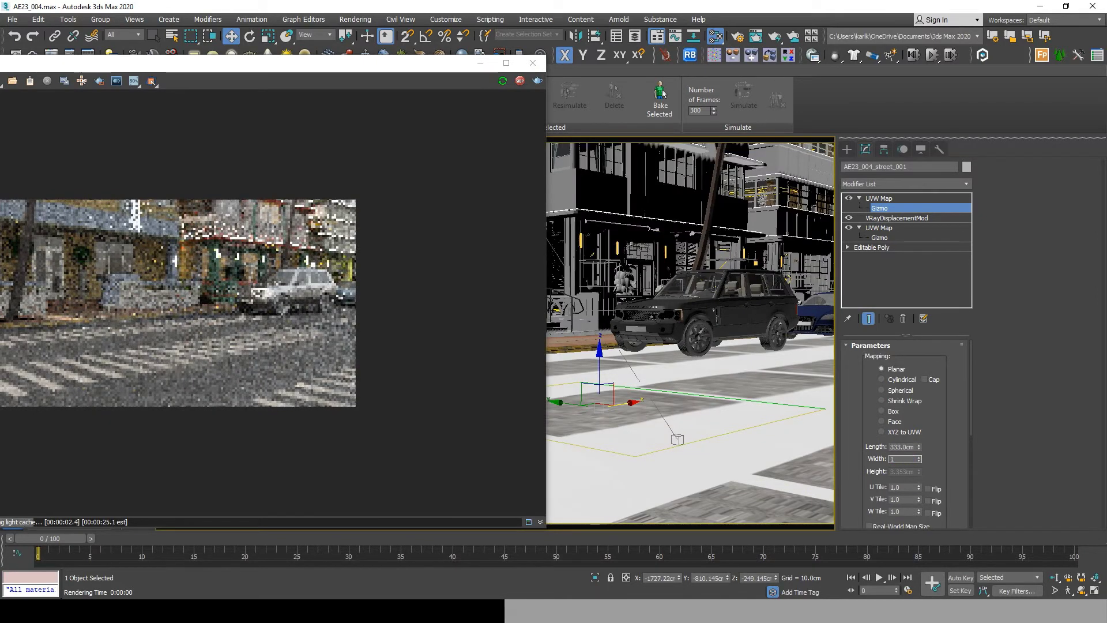
pyautogui.write('500')
pyautogui.press('Return')
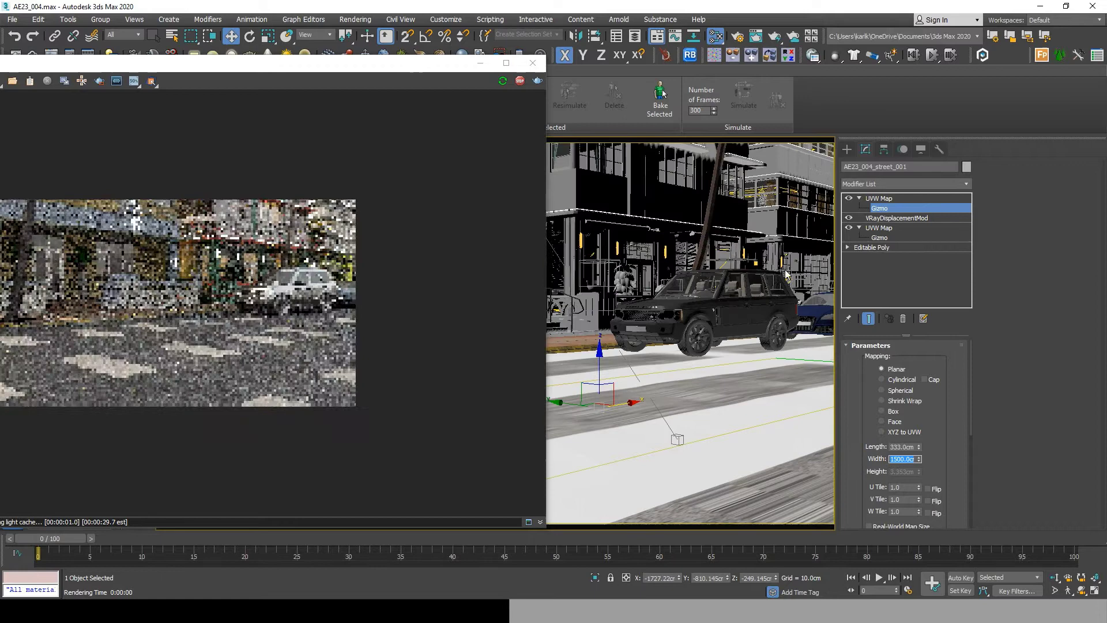
pyautogui.write('3')
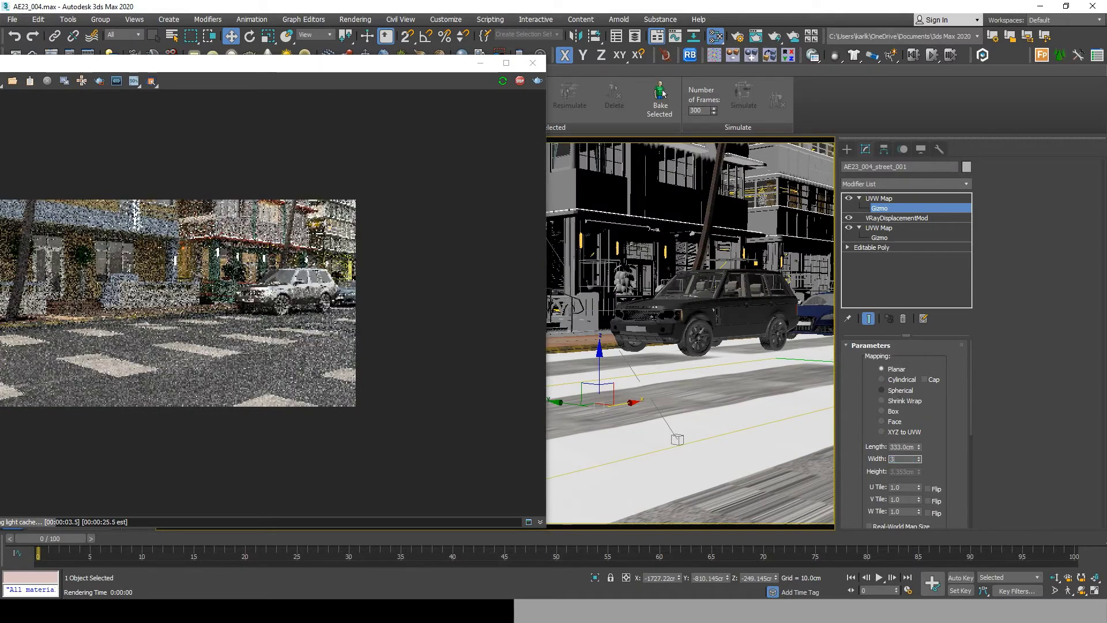
pyautogui.write('00')
pyautogui.press('Return')
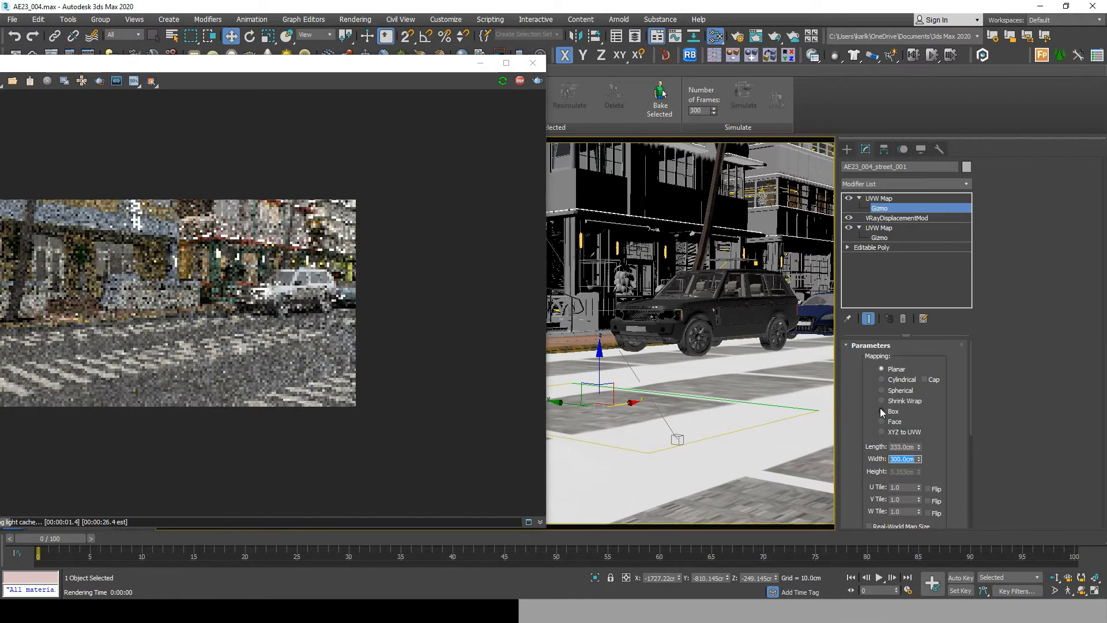
# Step: Rotate the mapping gizmo about Z, then add a further 6 rotation about Z
pyautogui.moveTo(389, 63); pyautogui.dragTo(376, 91)
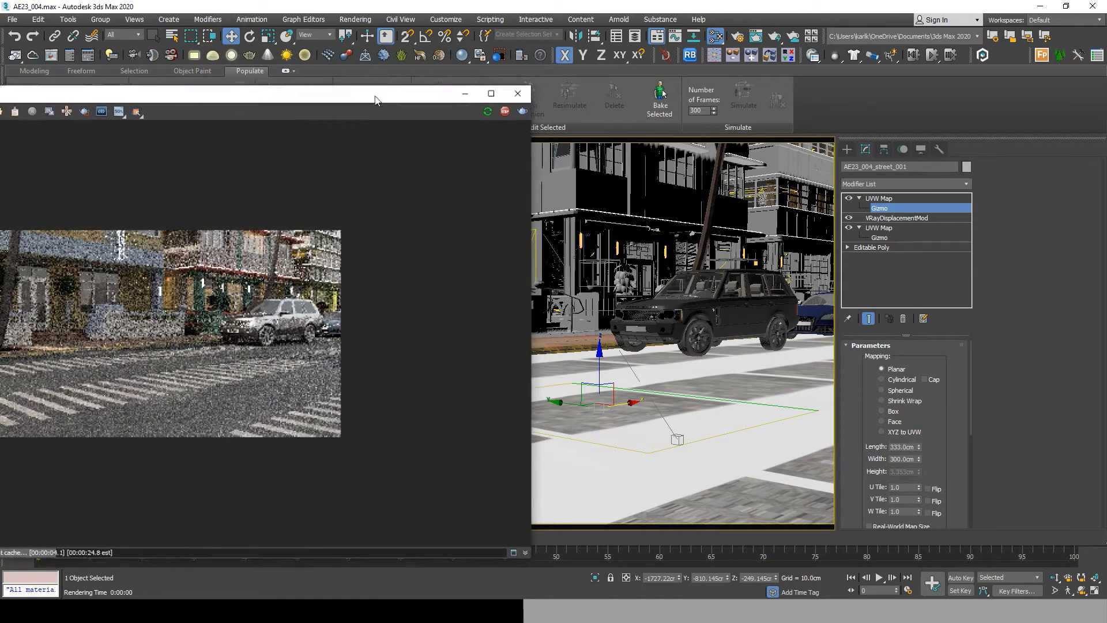
pyautogui.press('e')
pyautogui.moveTo(593, 417); pyautogui.dragTo(690, 427)
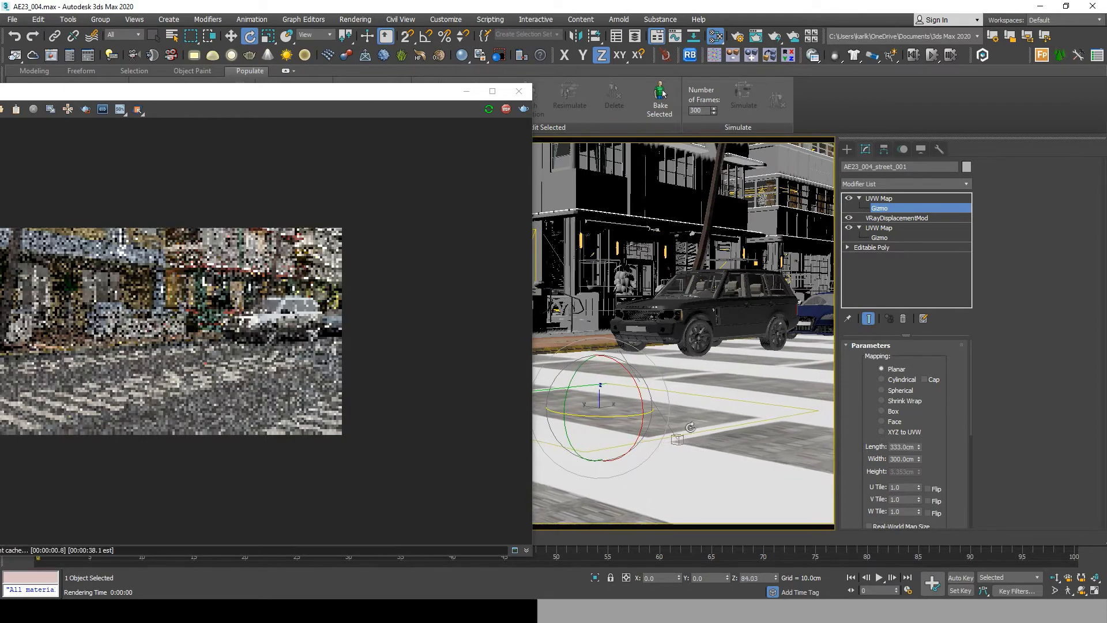
pyautogui.click(753, 575)
pyautogui.write('6')
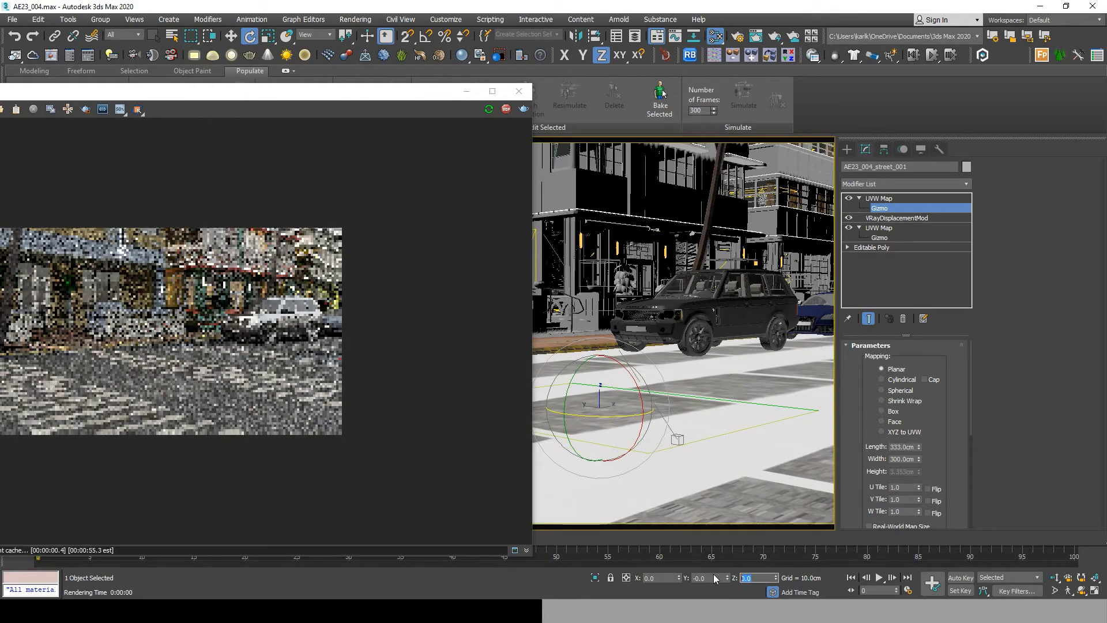
pyautogui.press('Return')
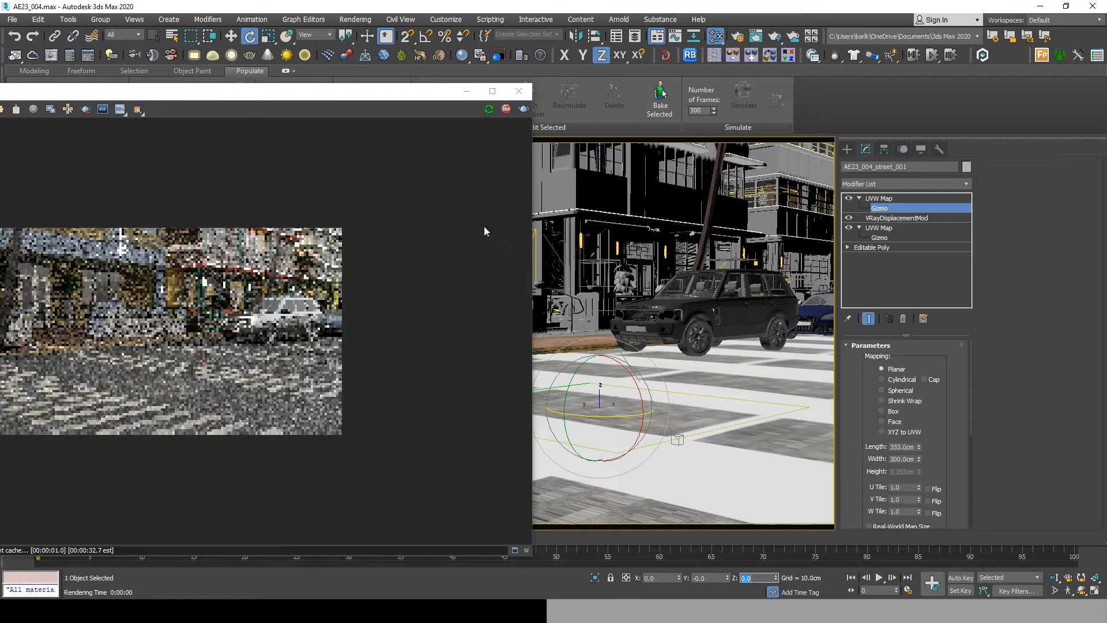
# Step: Move the render preview aside and inspect the COLOR map and Adjust Reflection node settings
pyautogui.moveTo(383, 91); pyautogui.dragTo(838, 53)
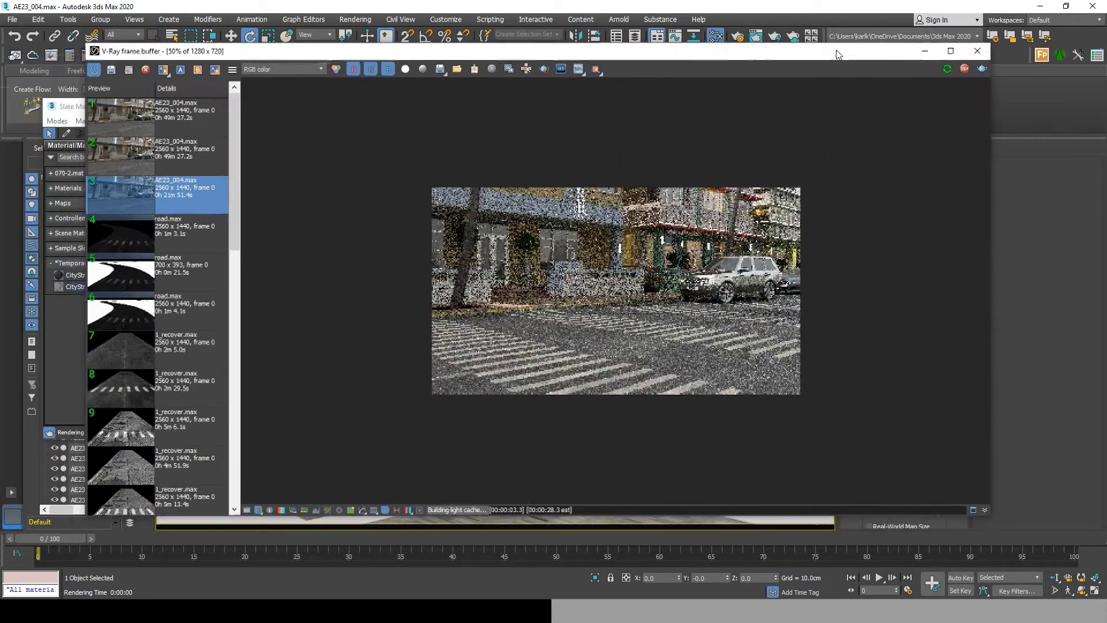
pyautogui.click(68, 109)
pyautogui.moveTo(238, 323); pyautogui.dragTo(322, 338, button='middle')
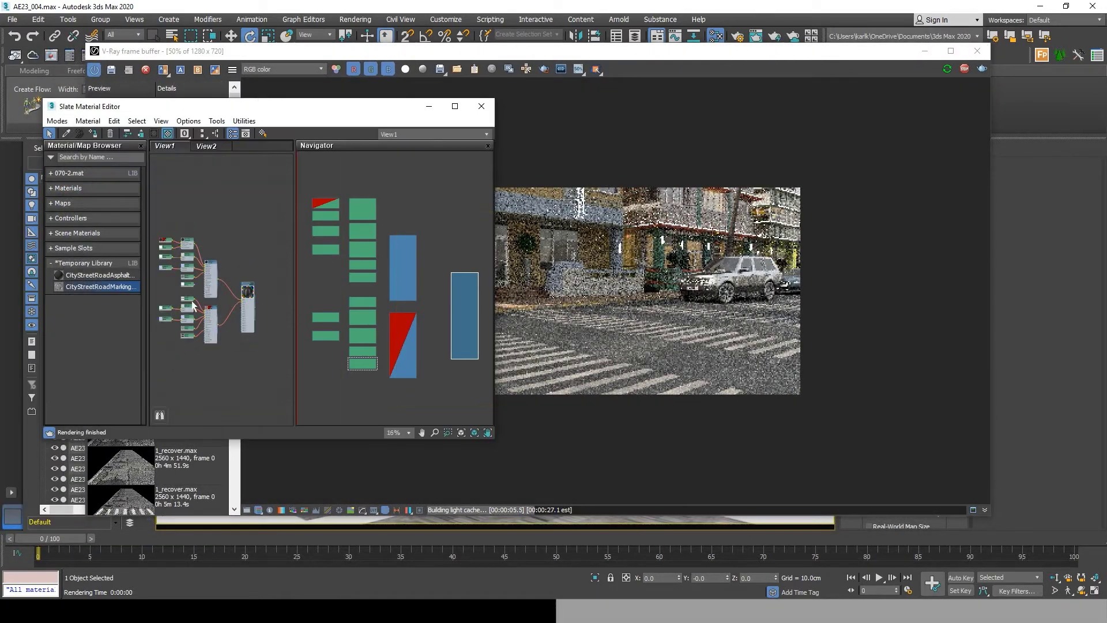
pyautogui.click(193, 298)
pyautogui.doubleClick(194, 297)
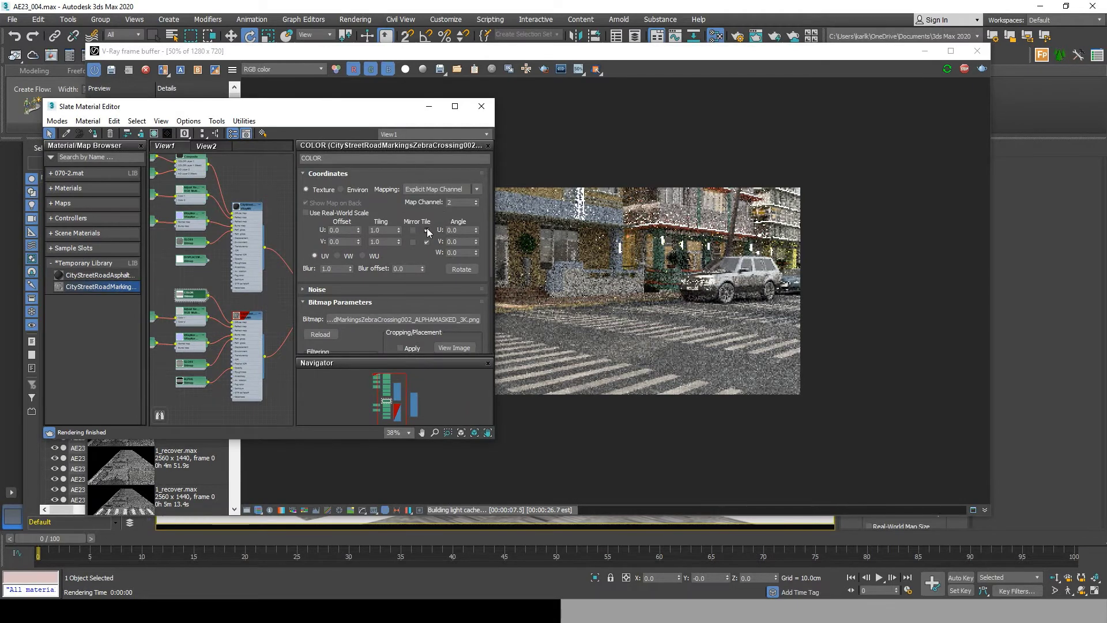
pyautogui.click(426, 241)
pyautogui.doubleClick(190, 314)
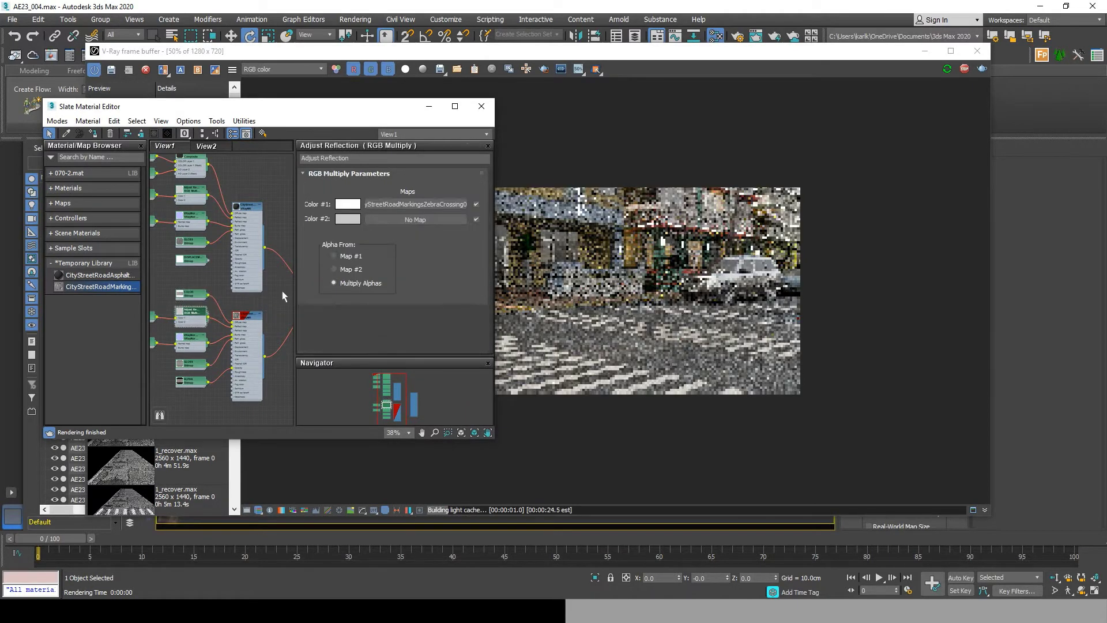
# Step: Check the REFLECTION, NORMALS and GLOSS maps, then turn off U Tile on the ALPHA bitmap
pyautogui.moveTo(179, 310); pyautogui.dragTo(227, 277, button='middle')
pyautogui.doubleClick(228, 276)
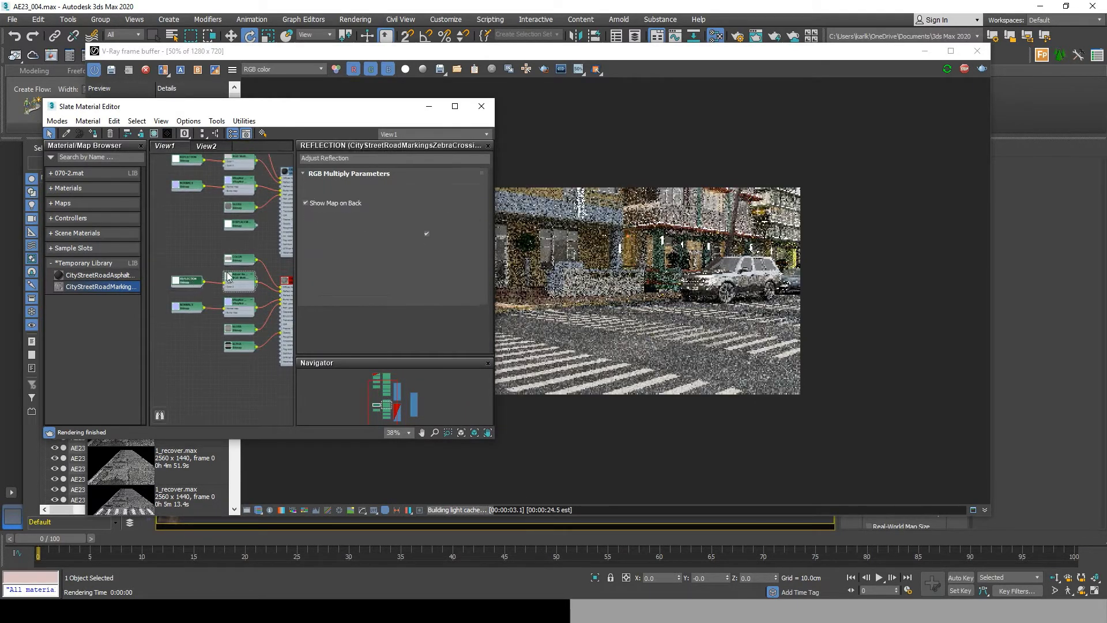
pyautogui.click(188, 281)
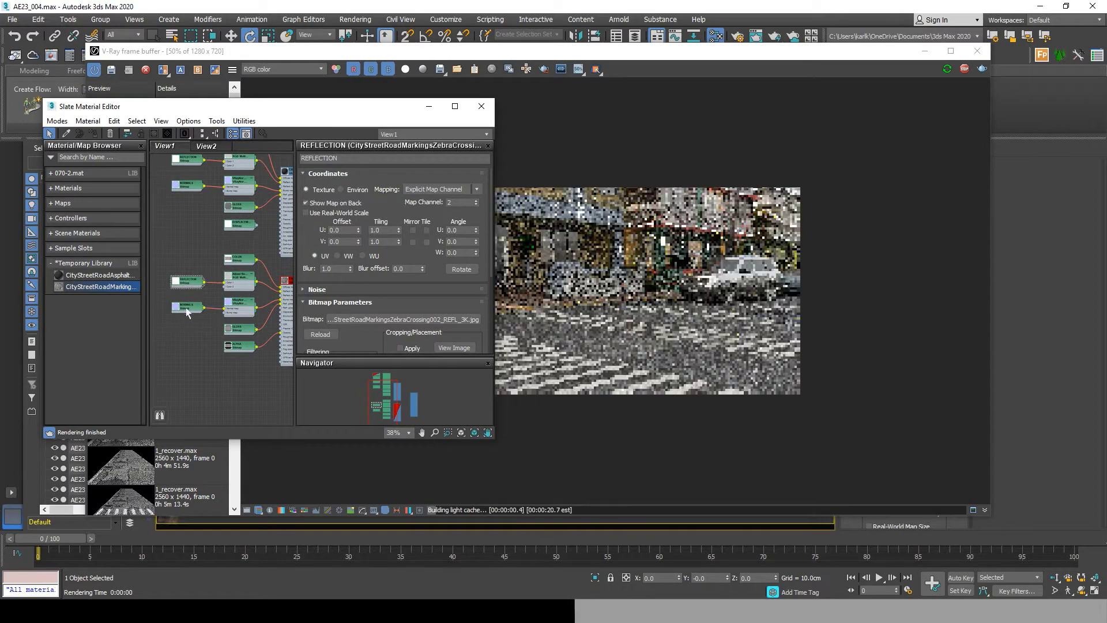
pyautogui.doubleClick(188, 310)
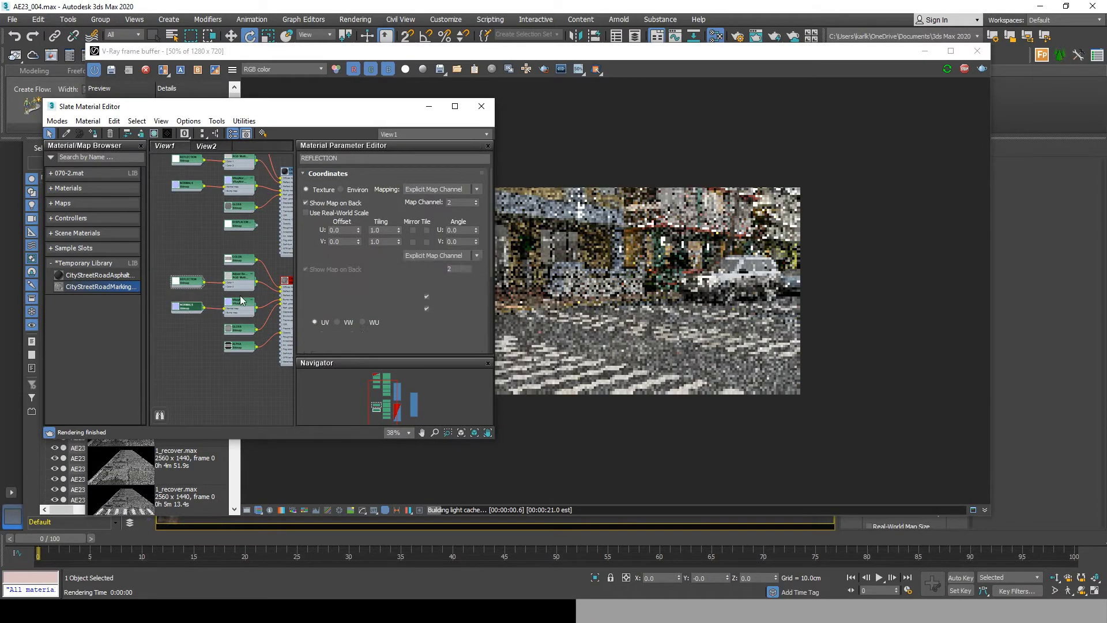
pyautogui.doubleClick(239, 329)
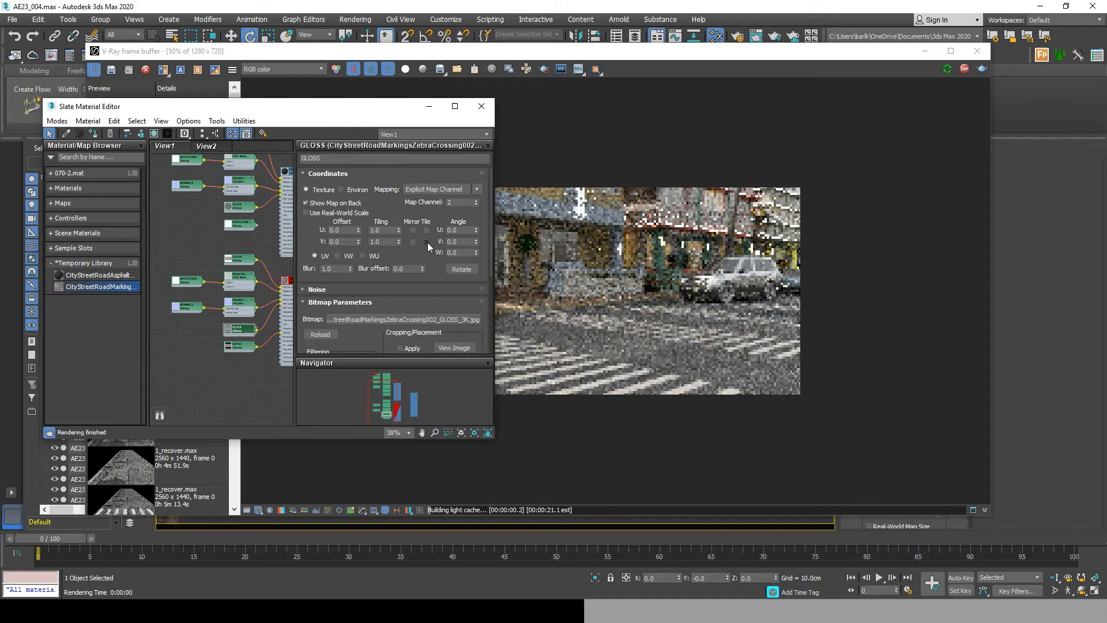
pyautogui.doubleClick(245, 348)
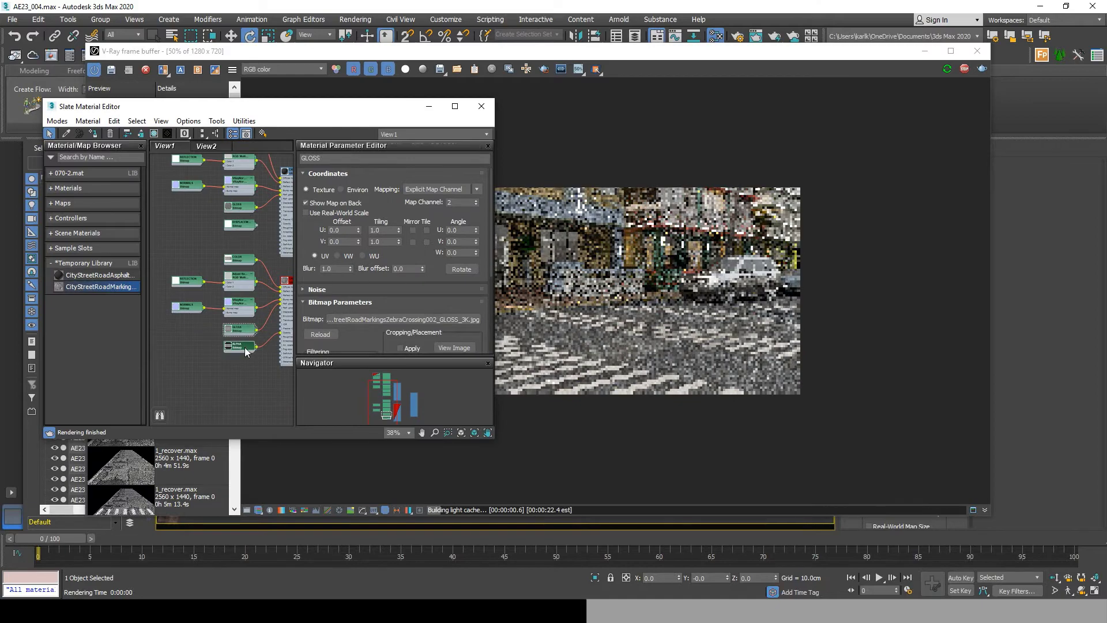
pyautogui.click(427, 230)
pyautogui.moveTo(351, 111); pyautogui.dragTo(258, 97)
# Step: Set the upper UVW Map gizmo Length to 400 cm and lower its Width from 894 cm
pyautogui.moveTo(577, 50); pyautogui.dragTo(371, 39)
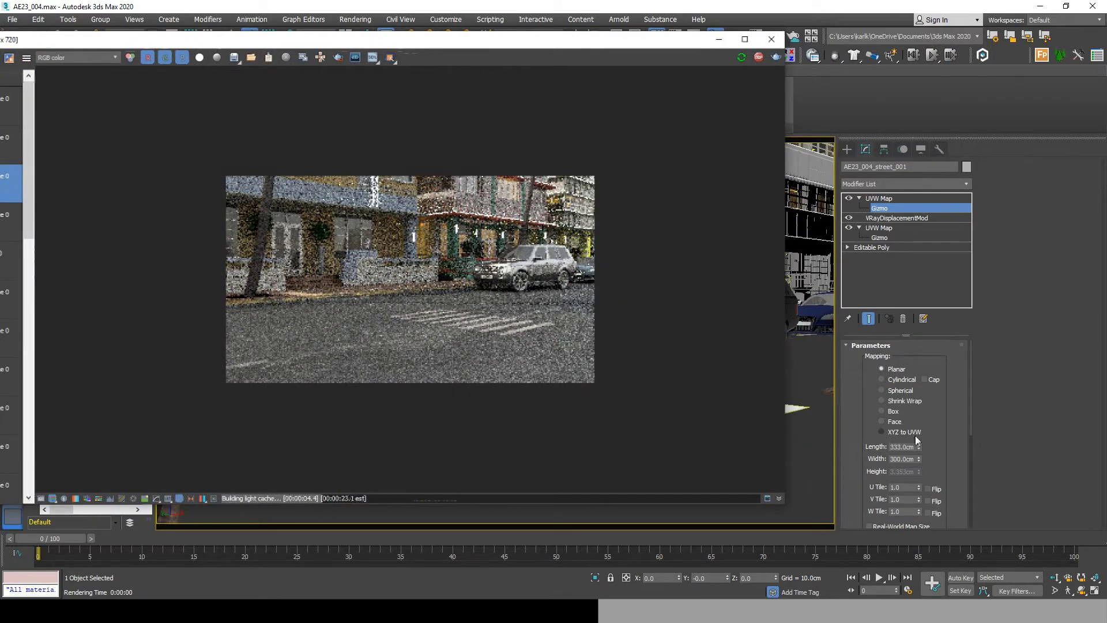
pyautogui.moveTo(918, 444); pyautogui.dragTo(907, 444)
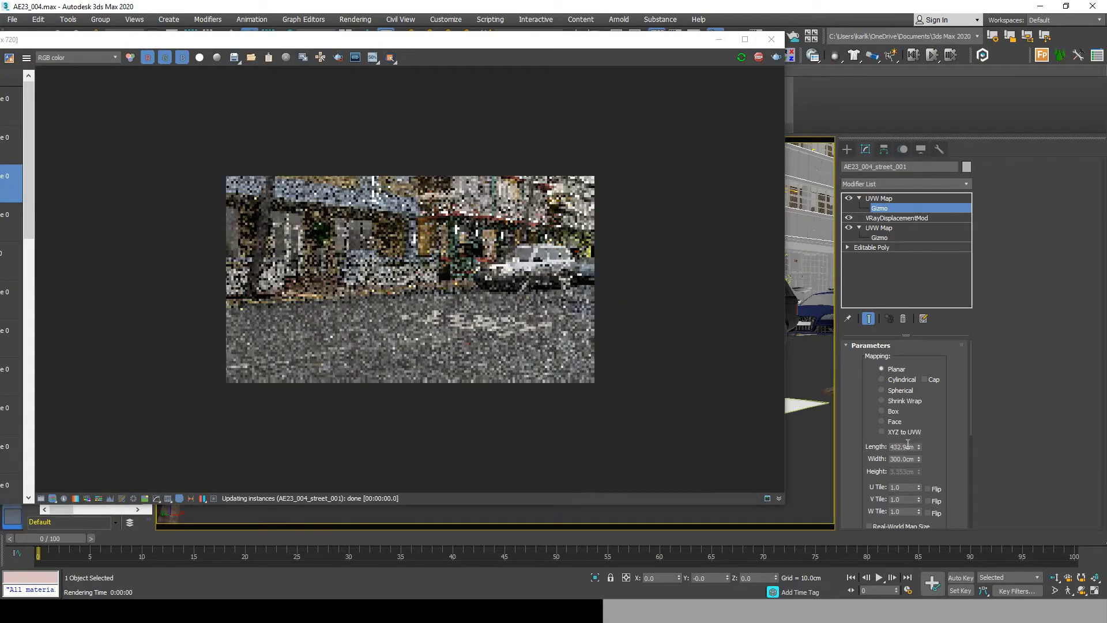
pyautogui.doubleClick(907, 446)
pyautogui.write('300')
pyautogui.press('Return')
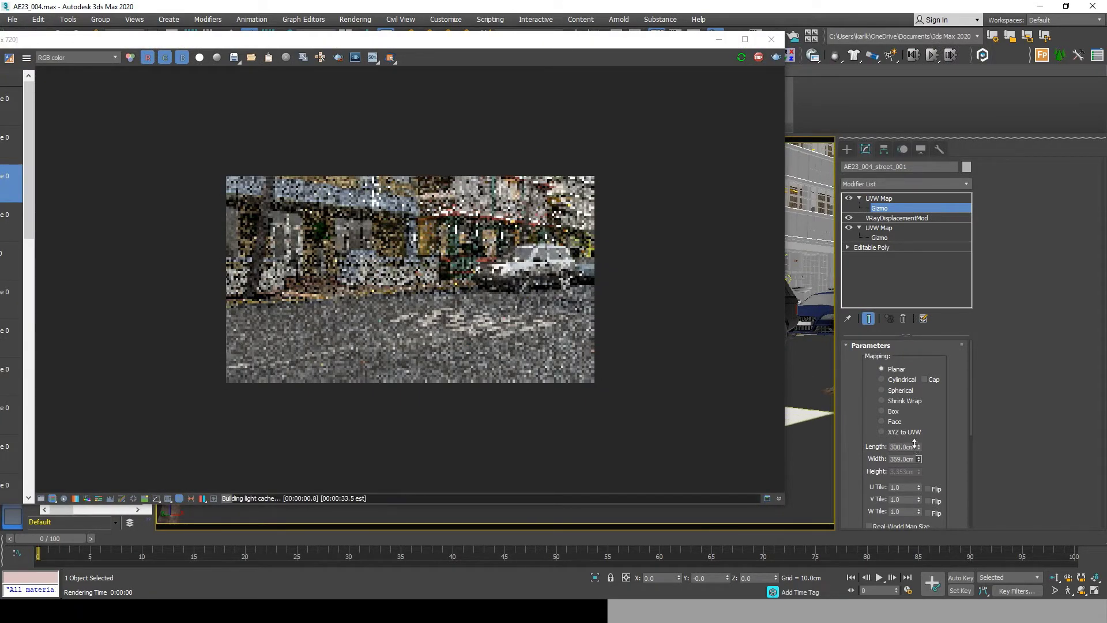
pyautogui.moveTo(914, 442); pyautogui.dragTo(898, 345)
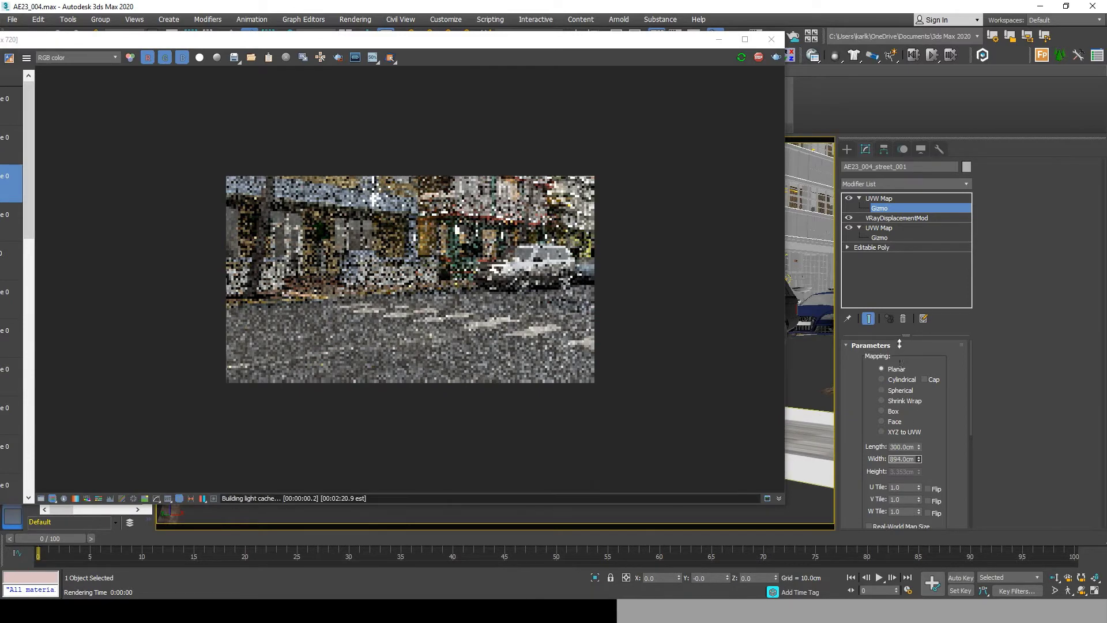
pyautogui.moveTo(918, 446); pyautogui.dragTo(917, 426)
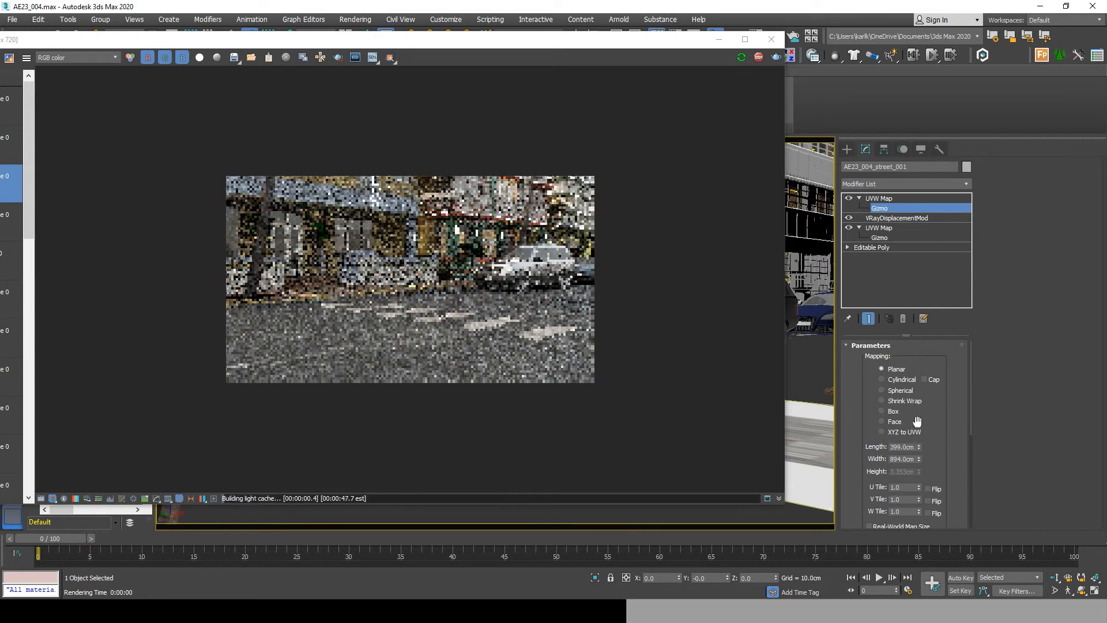
pyautogui.write('4')
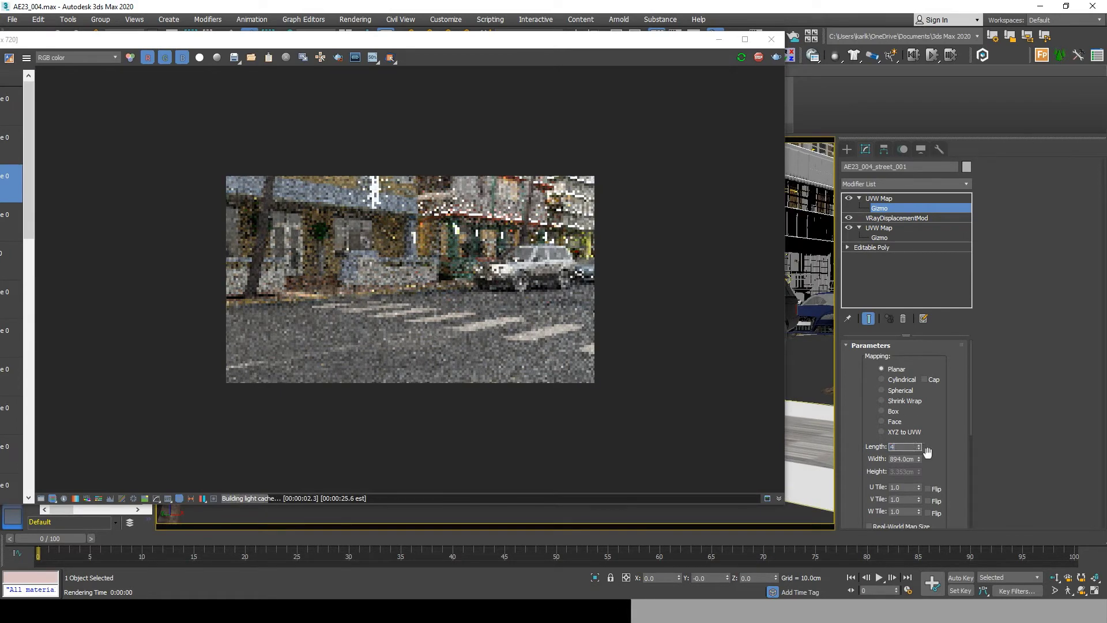
pyautogui.write('00')
pyautogui.press('Return')
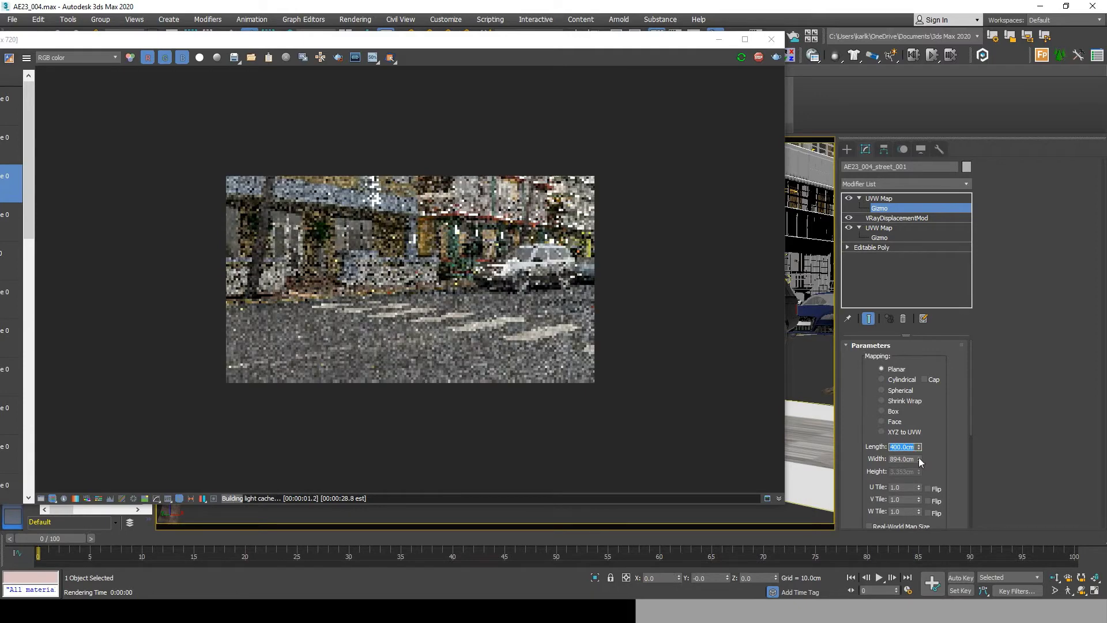
pyautogui.moveTo(918, 458); pyautogui.dragTo(918, 463)
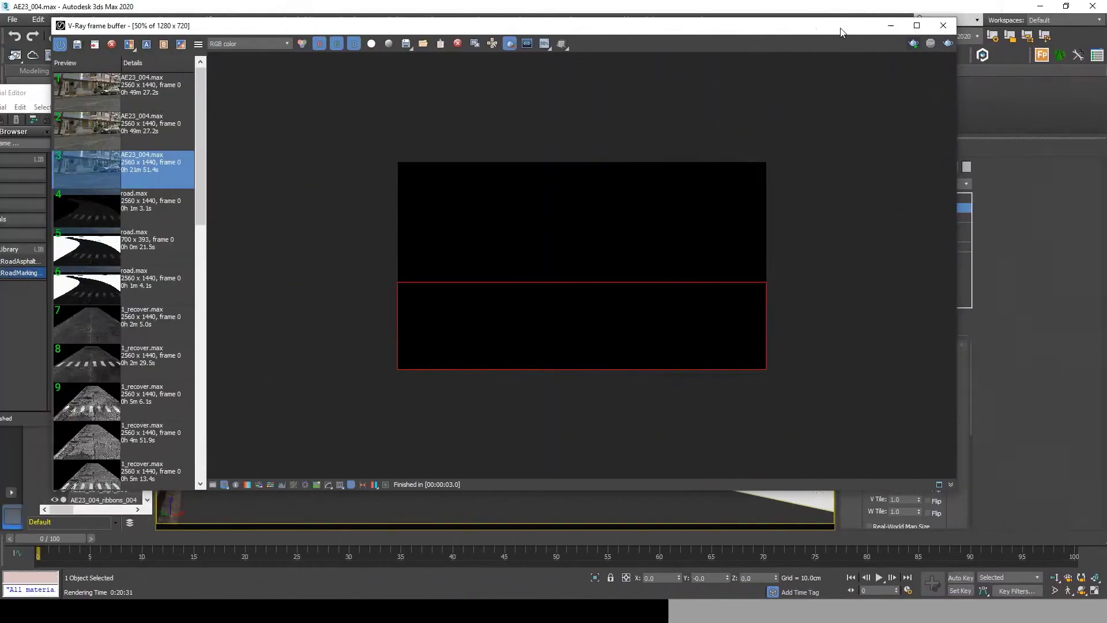
# Step: Set the upper gizmo's Width to 300 cm and bring the Slate Material Editor in front
pyautogui.moveTo(957, 494); pyautogui.dragTo(491, 160)
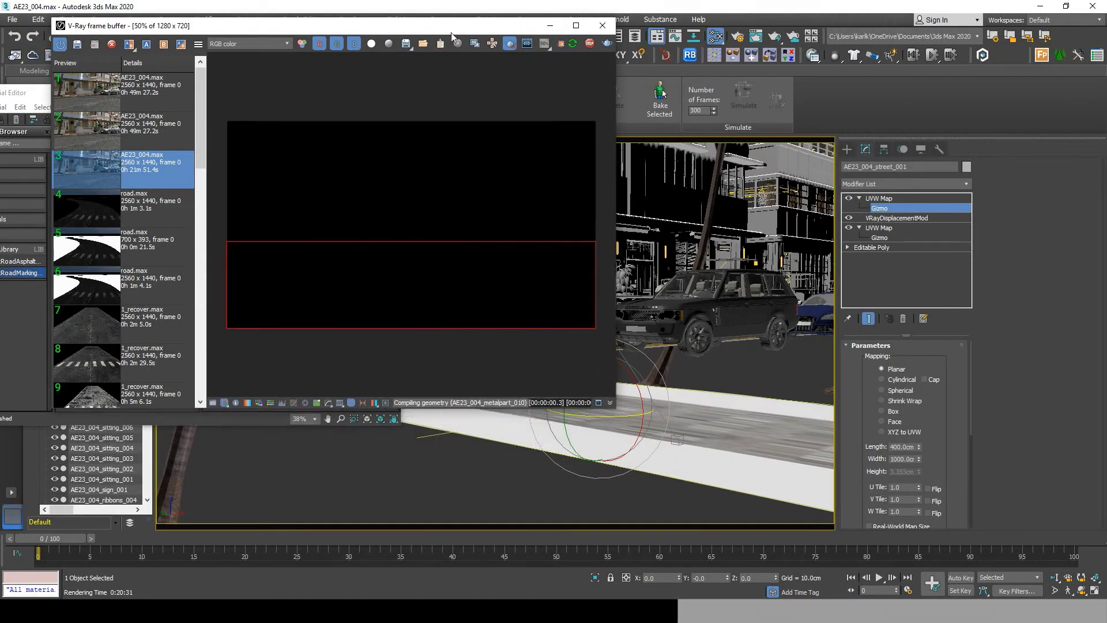
pyautogui.moveTo(451, 33); pyautogui.dragTo(376, 37)
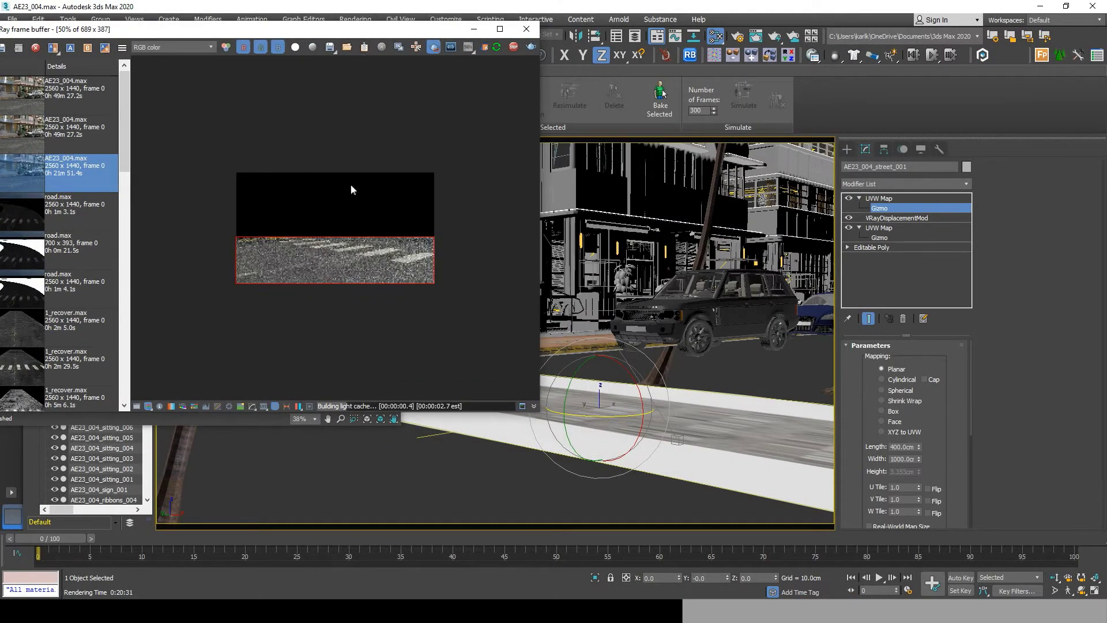
pyautogui.scroll(2, 375, 270)
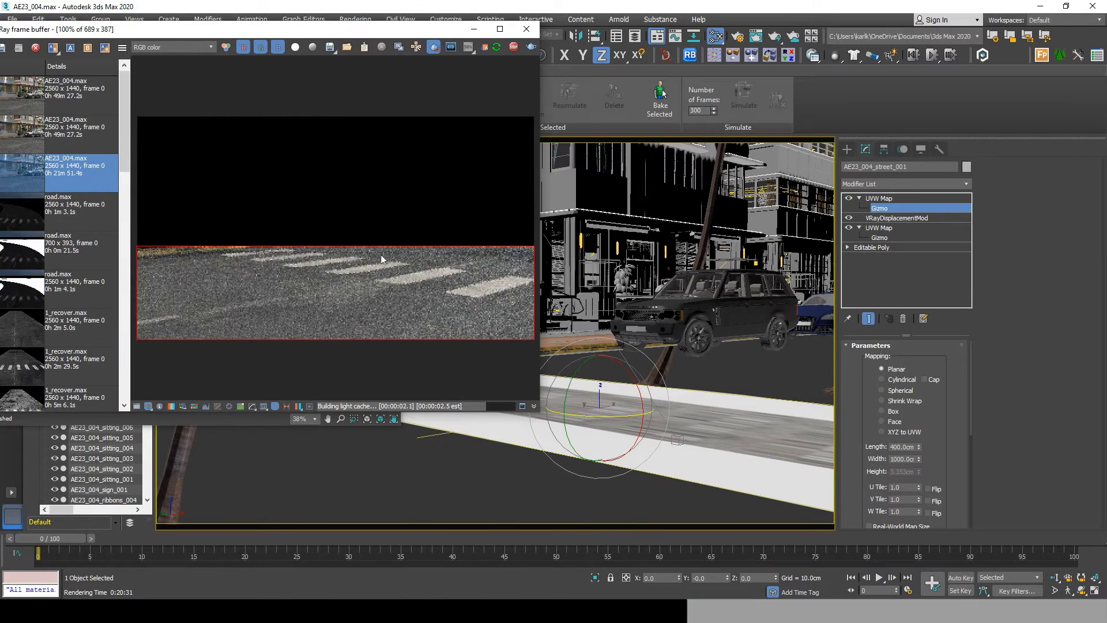
pyautogui.doubleClick(915, 459)
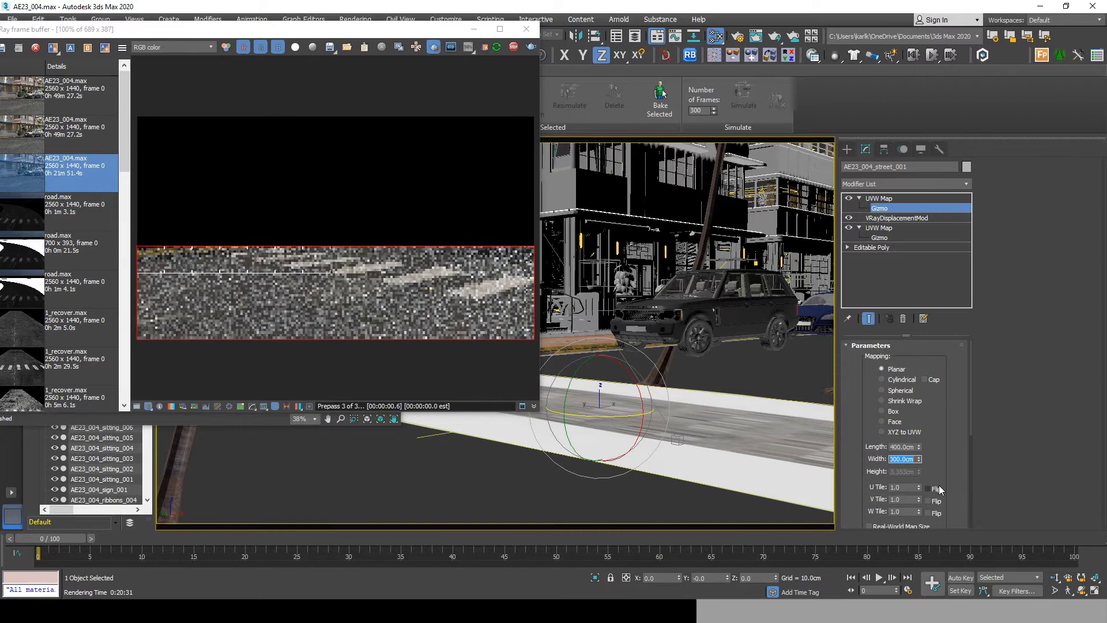
pyautogui.write('300')
pyautogui.press('Return')
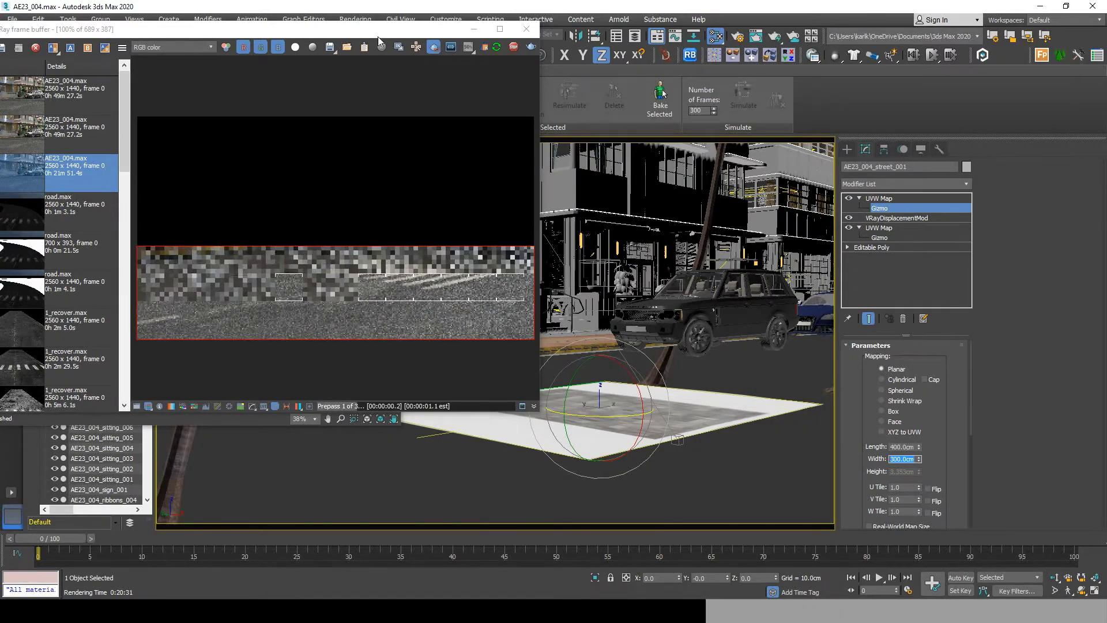
pyautogui.moveTo(379, 36); pyautogui.dragTo(730, 48)
pyautogui.click(165, 378)
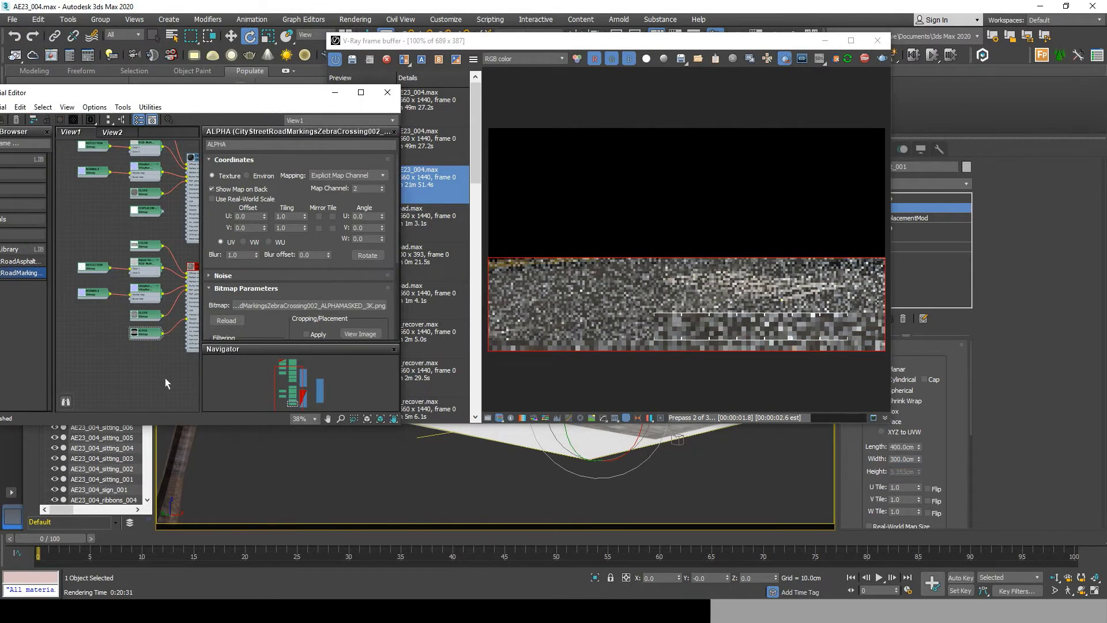
# Step: Enable Mirror U on the GLOSS and ALPHA bitmaps, then re-render the road
pyautogui.doubleClick(143, 246)
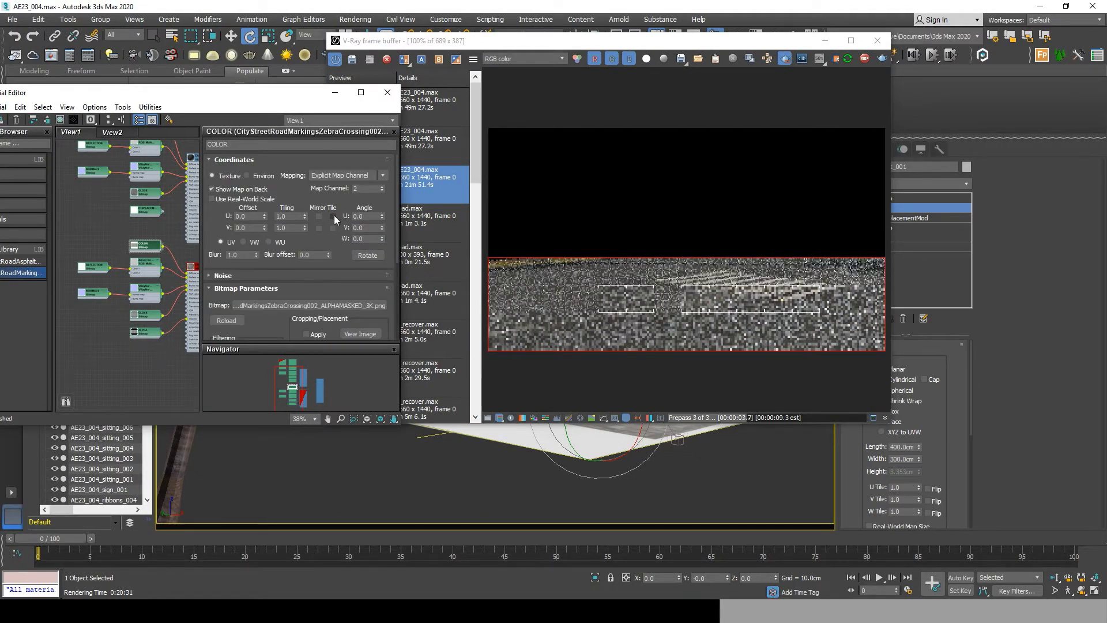
pyautogui.doubleClick(93, 267)
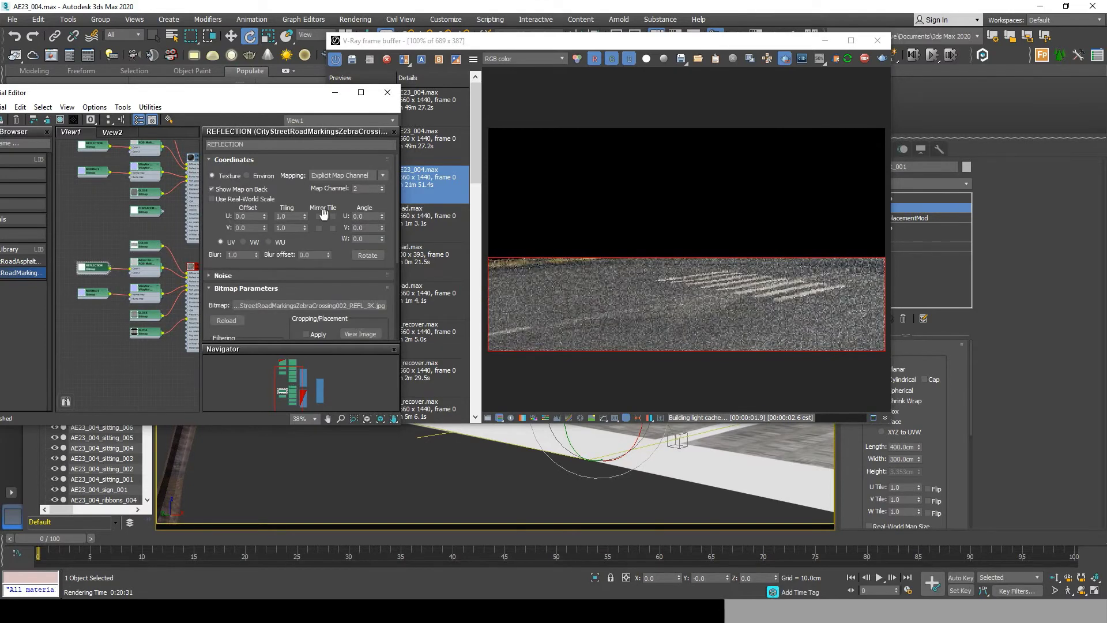
pyautogui.doubleClick(93, 292)
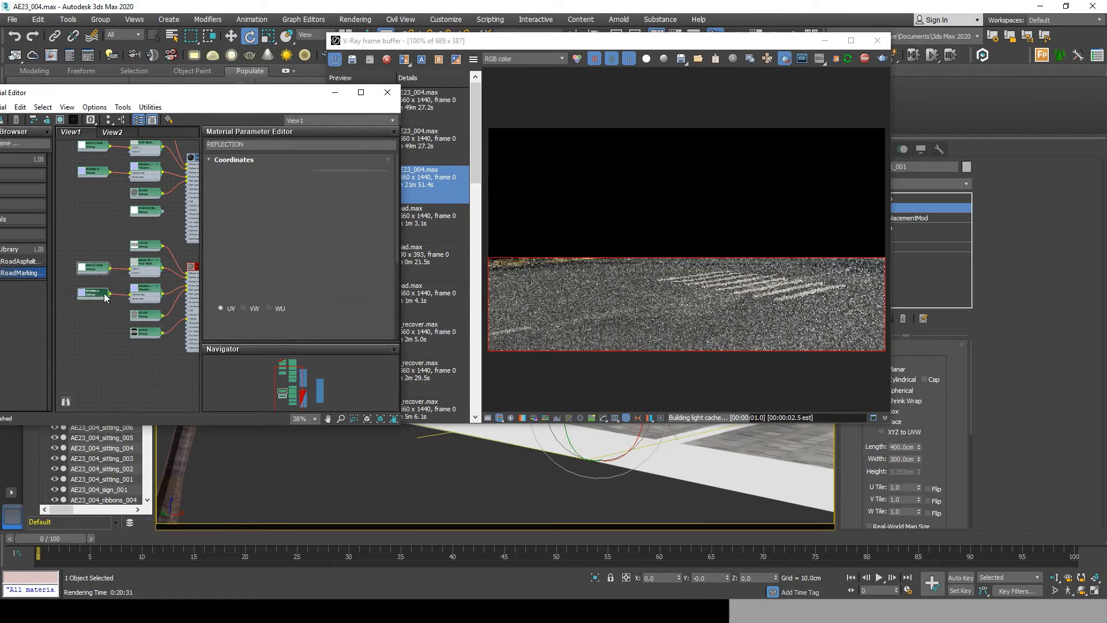
pyautogui.doubleClick(142, 314)
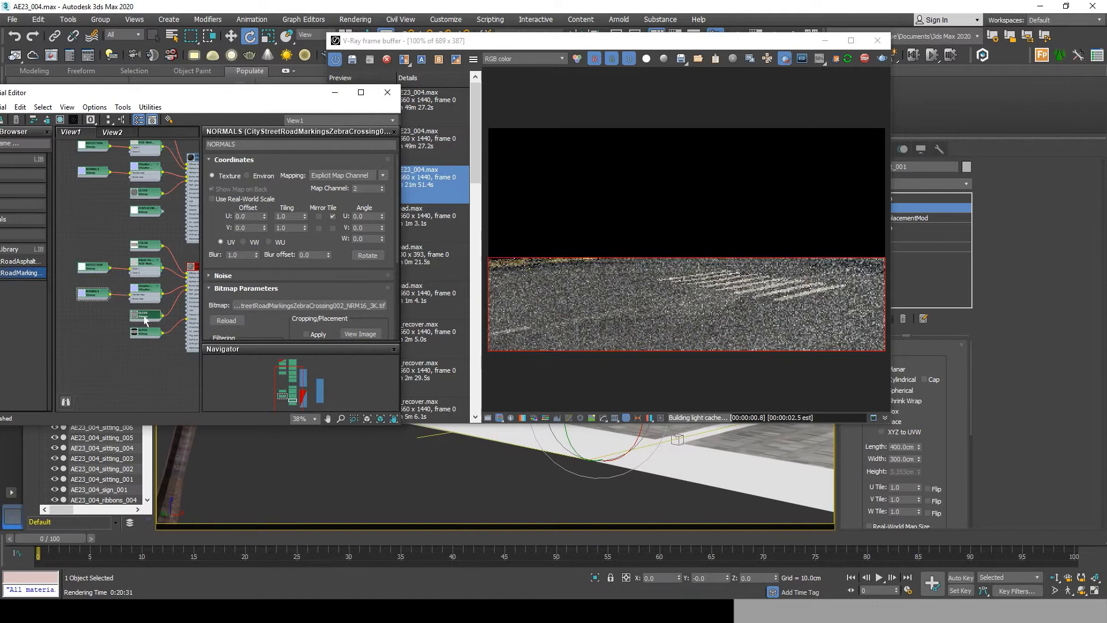
pyautogui.click(332, 216)
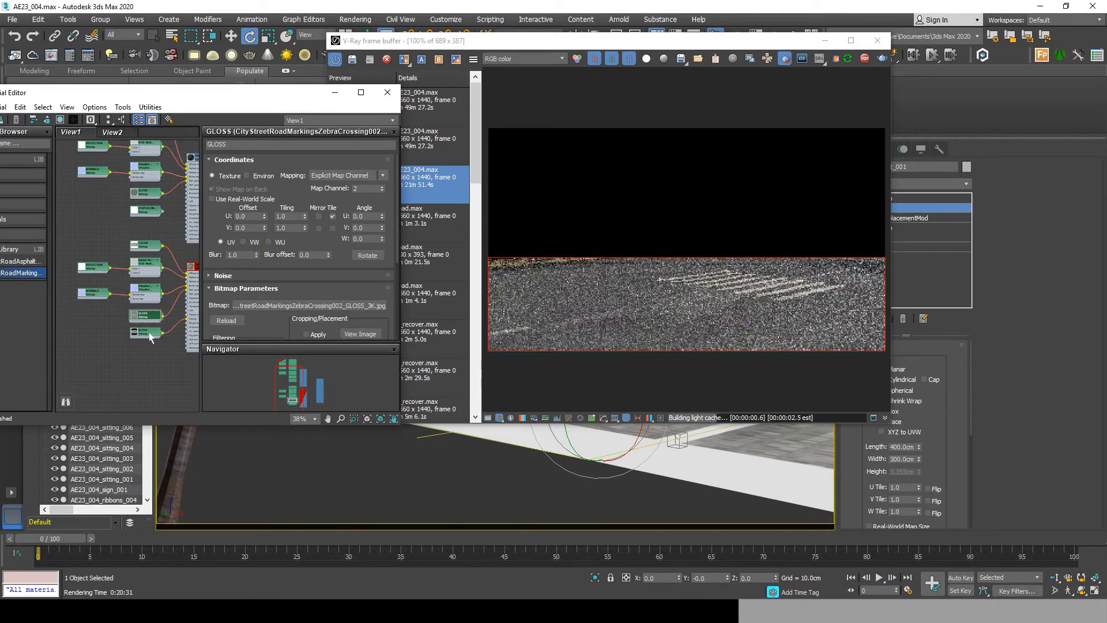
pyautogui.doubleClick(150, 334)
pyautogui.click(332, 216)
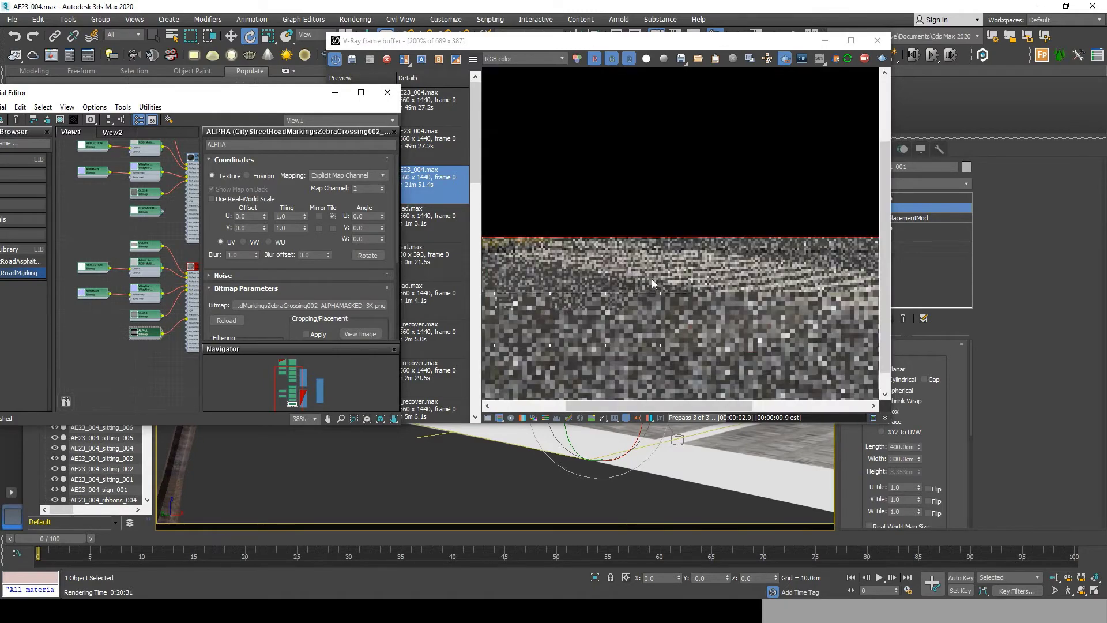
pyautogui.click(863, 59)
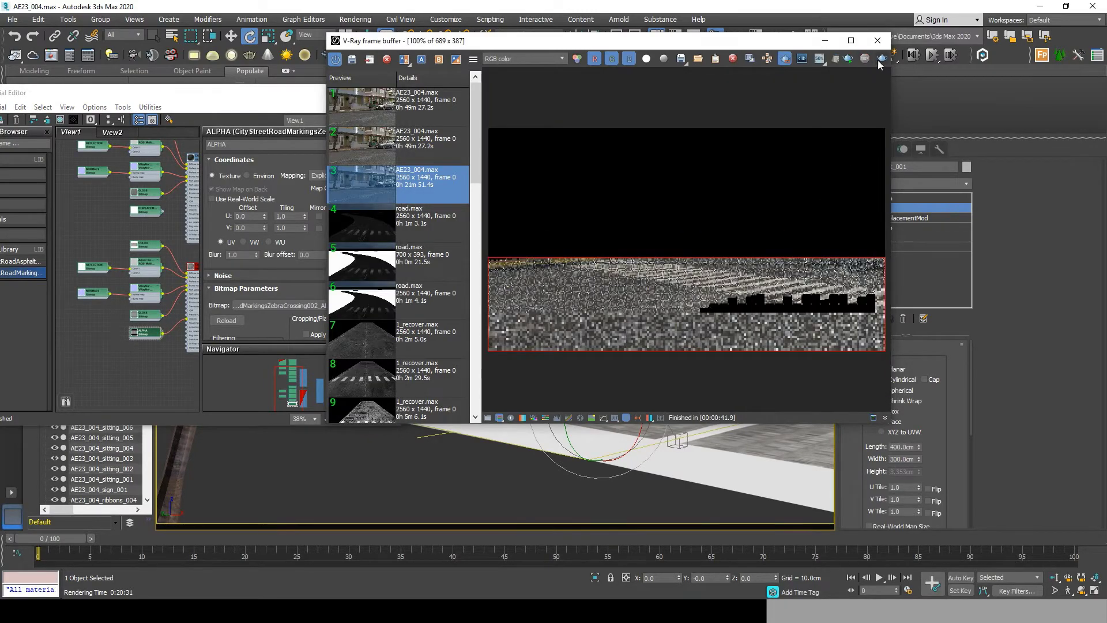
pyautogui.click(878, 60)
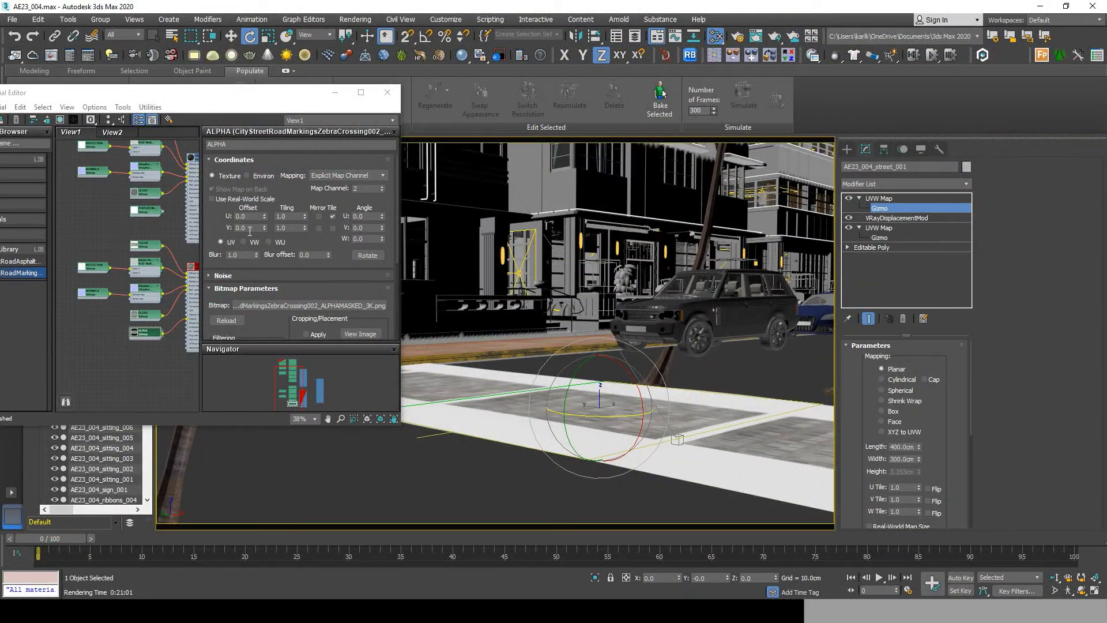
# Step: Duplicate the upper node tree below the others and inspect Map #4496 and the VRayMtl material
pyautogui.scroll(-5, 119, 240)
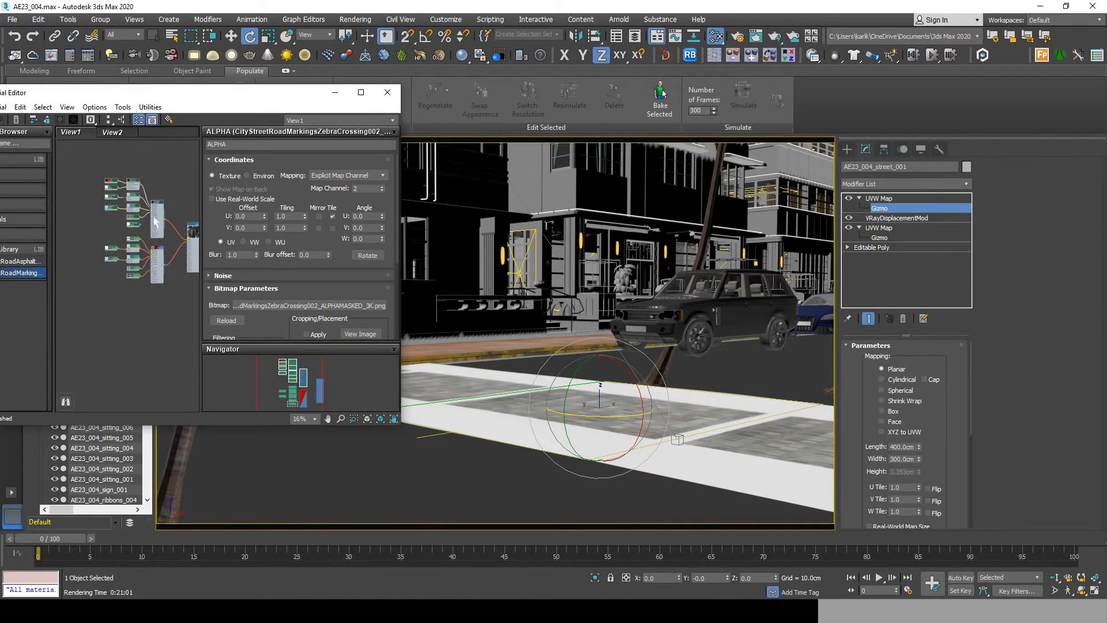
pyautogui.keyDown('shift'); pyautogui.moveTo(156, 219); pyautogui.dragTo(158, 325); pyautogui.keyUp('shift')
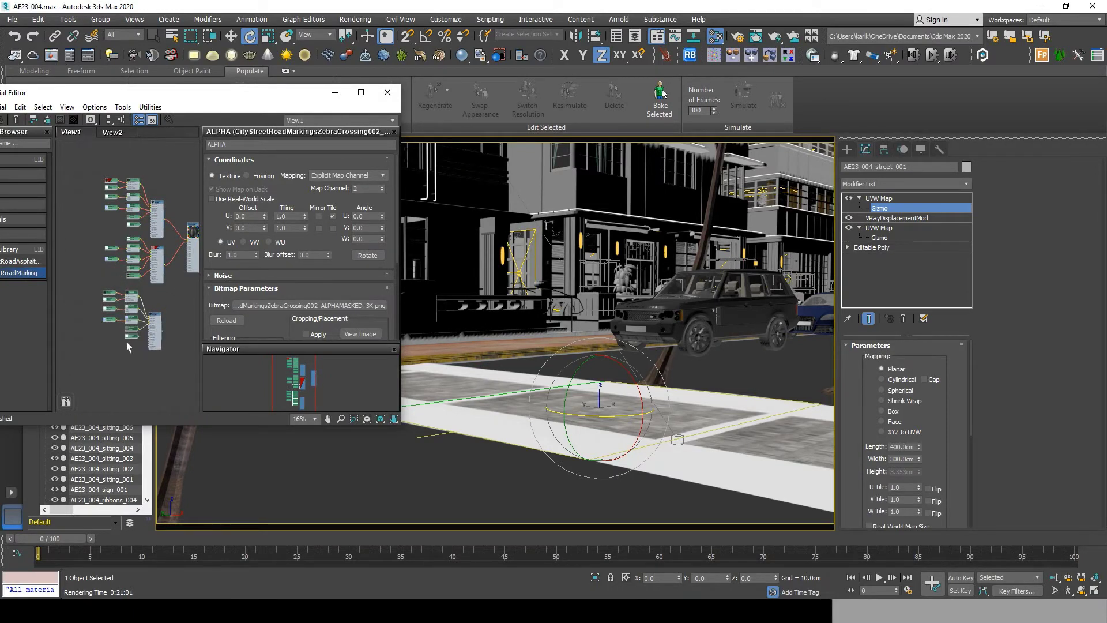
pyautogui.scroll(3, 121, 347)
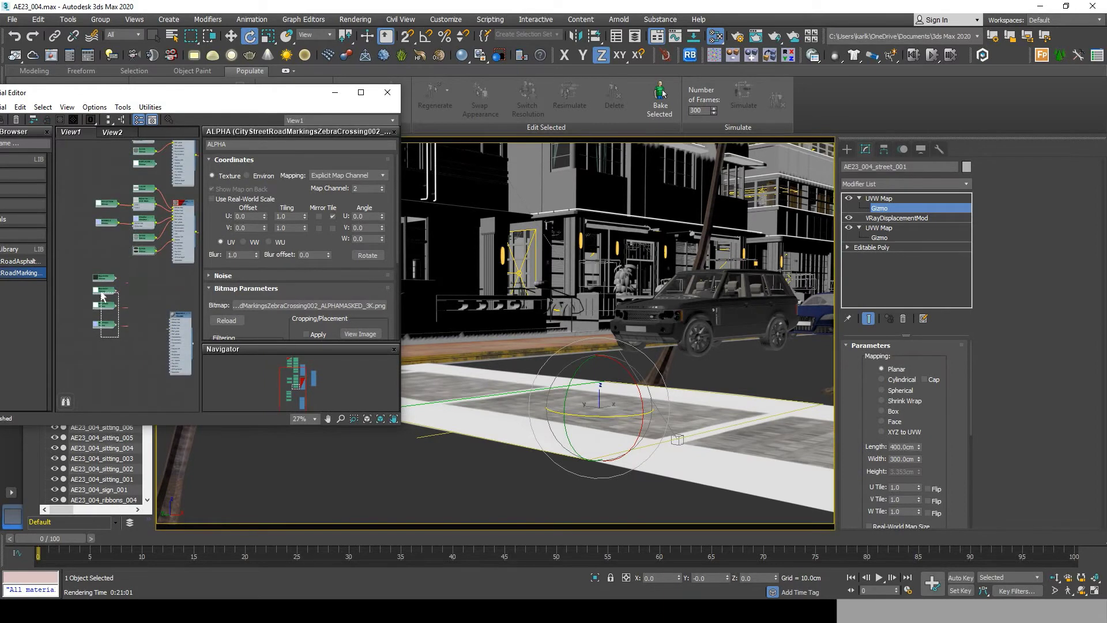
pyautogui.scroll(2, 168, 326)
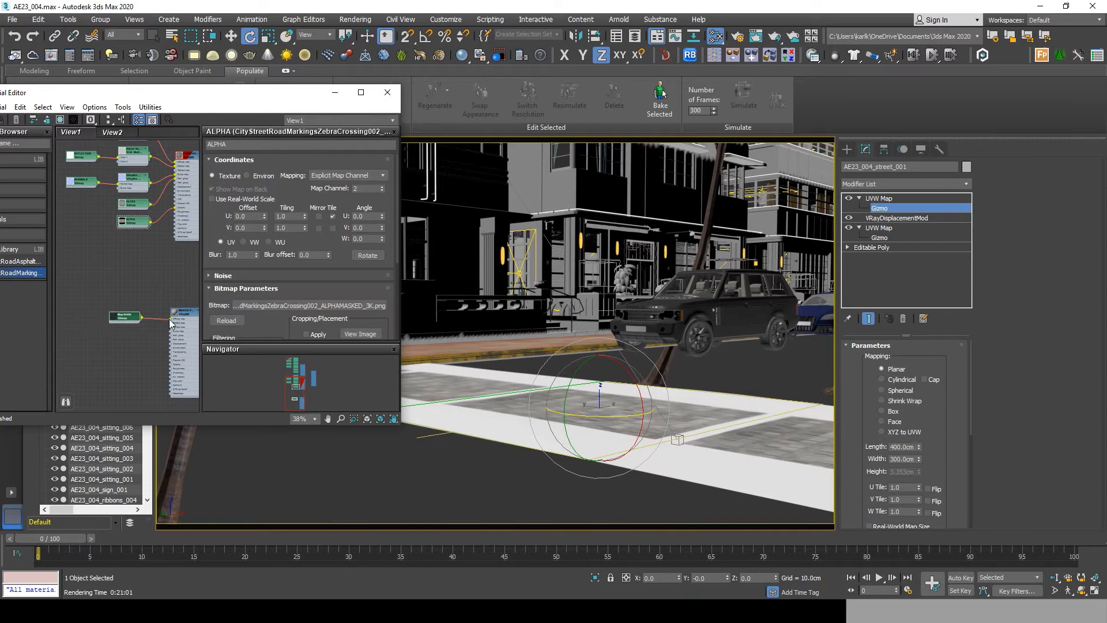
pyautogui.scroll(4, 150, 330)
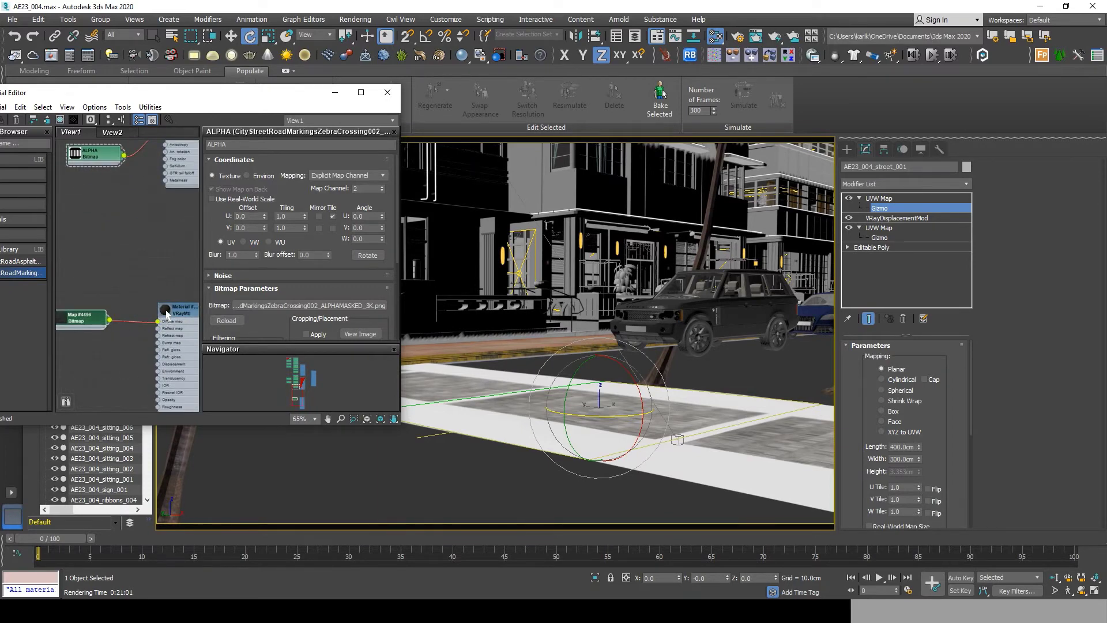
pyautogui.doubleClick(91, 329)
pyautogui.scroll(-1, 97, 322)
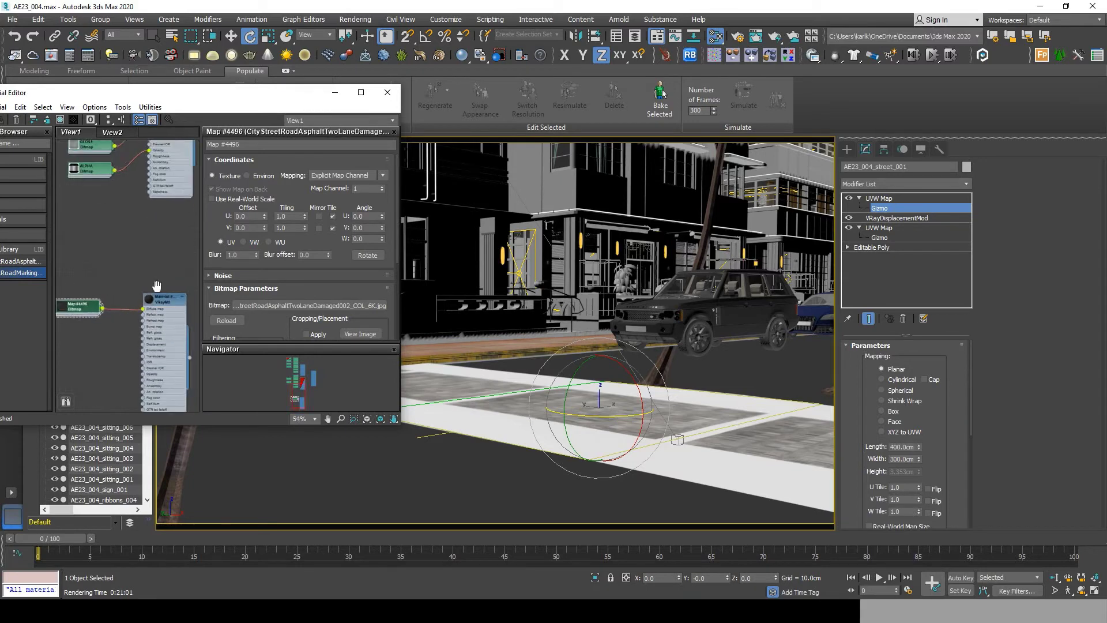
pyautogui.moveTo(156, 286); pyautogui.dragTo(112, 274, button='middle')
pyautogui.doubleClick(107, 266)
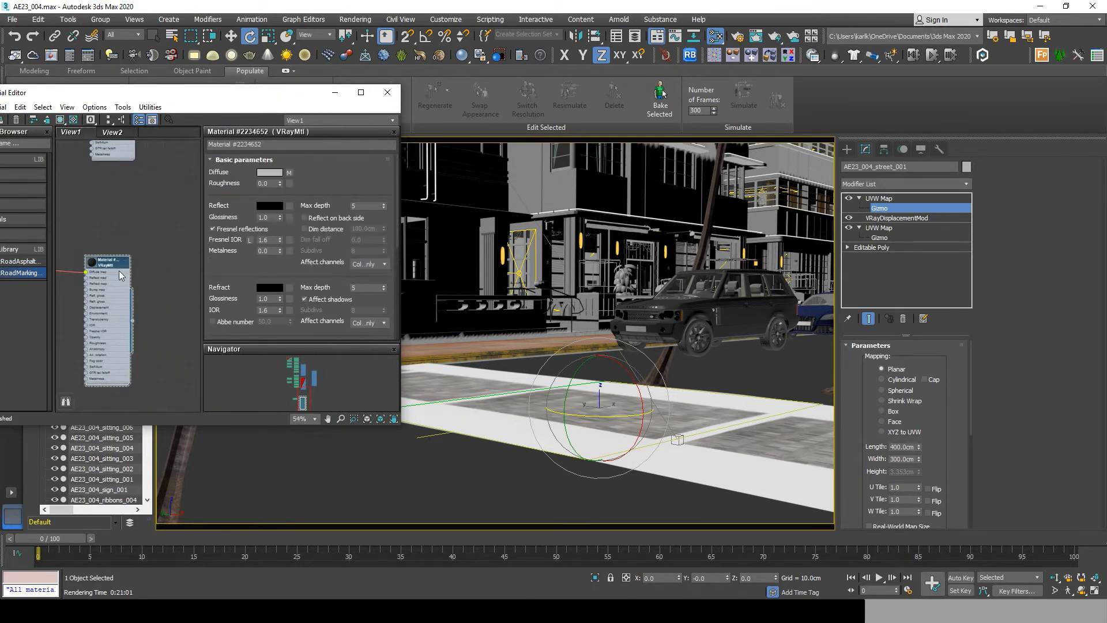
pyautogui.doubleClick(91, 267)
# Step: In Map #4496's Output rollout, drag the Color Map curve's right end to 0.314
pyautogui.click(207, 160)
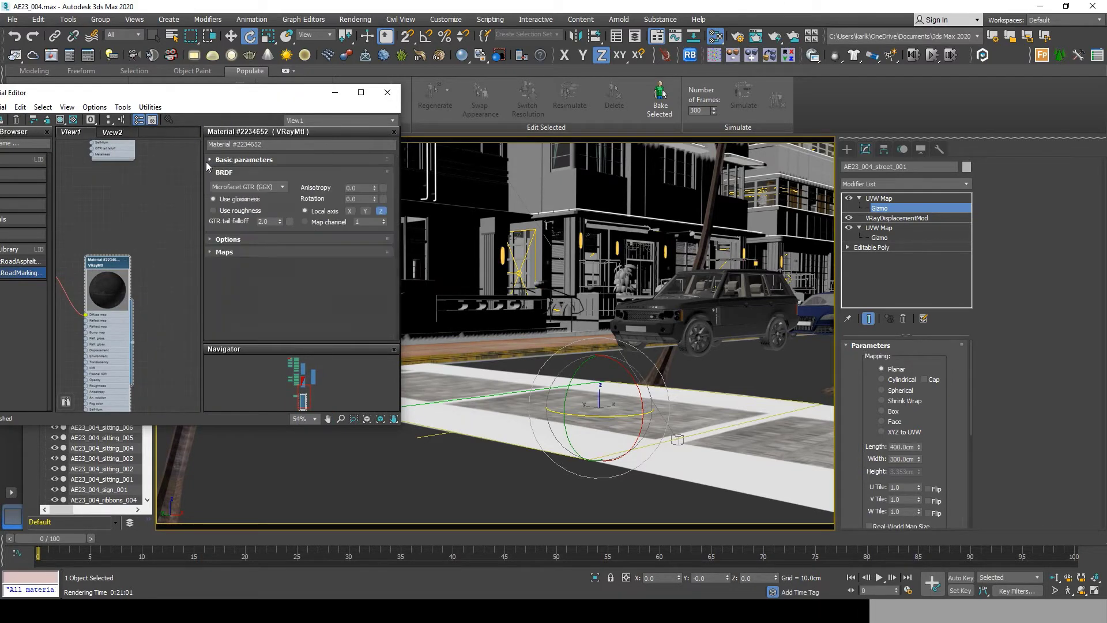
pyautogui.click(214, 252)
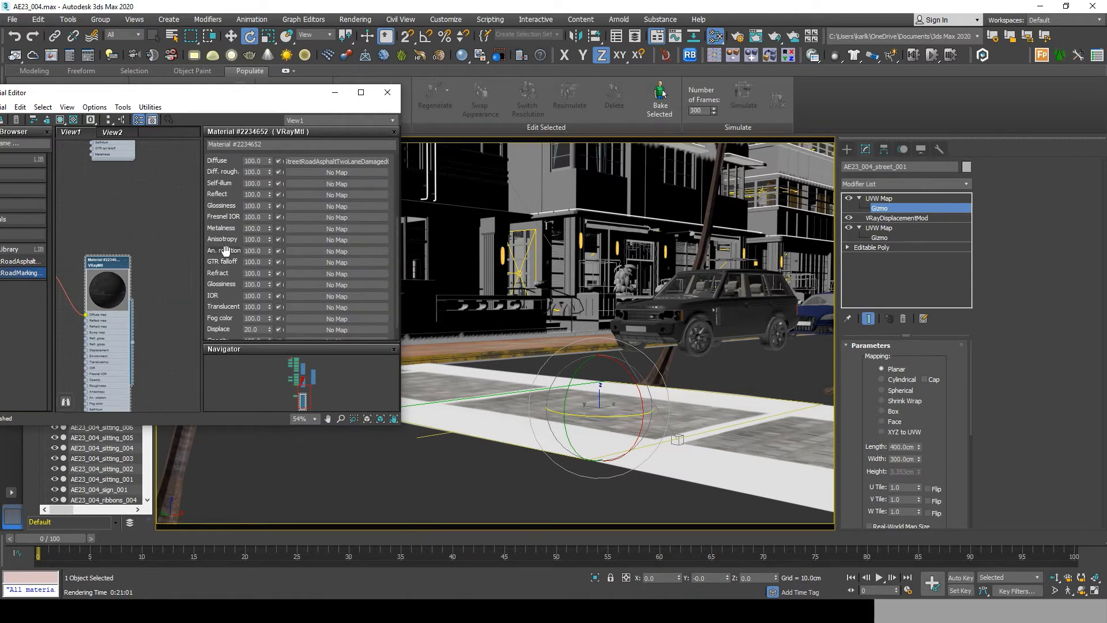
pyautogui.scroll(3, 223, 196)
pyautogui.click(211, 209)
pyautogui.scroll(-4, 147, 252)
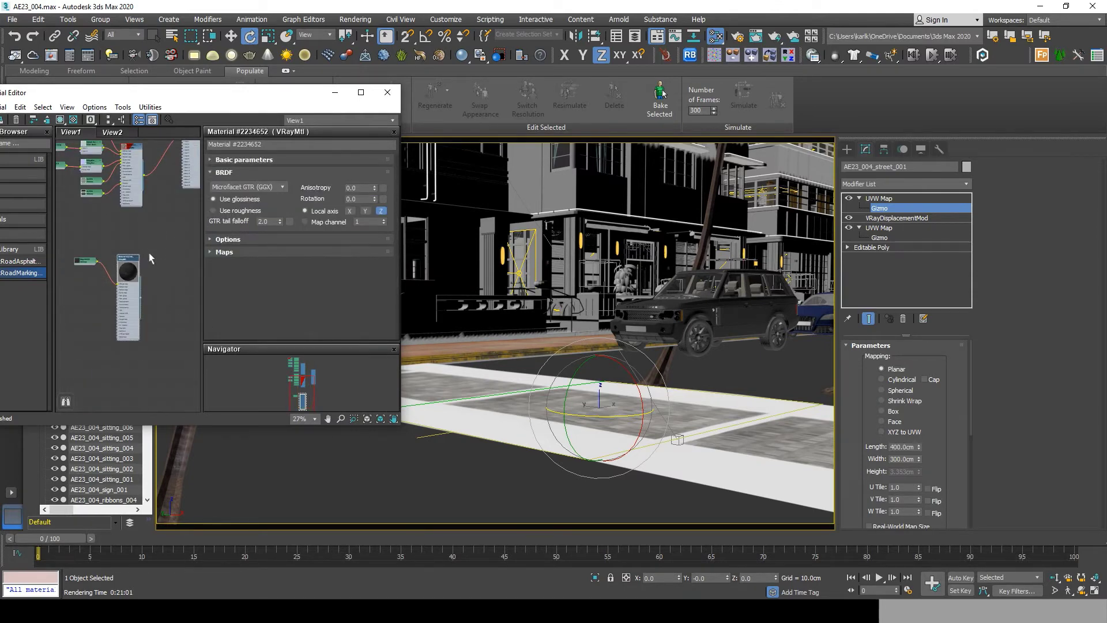
pyautogui.doubleClick(90, 263)
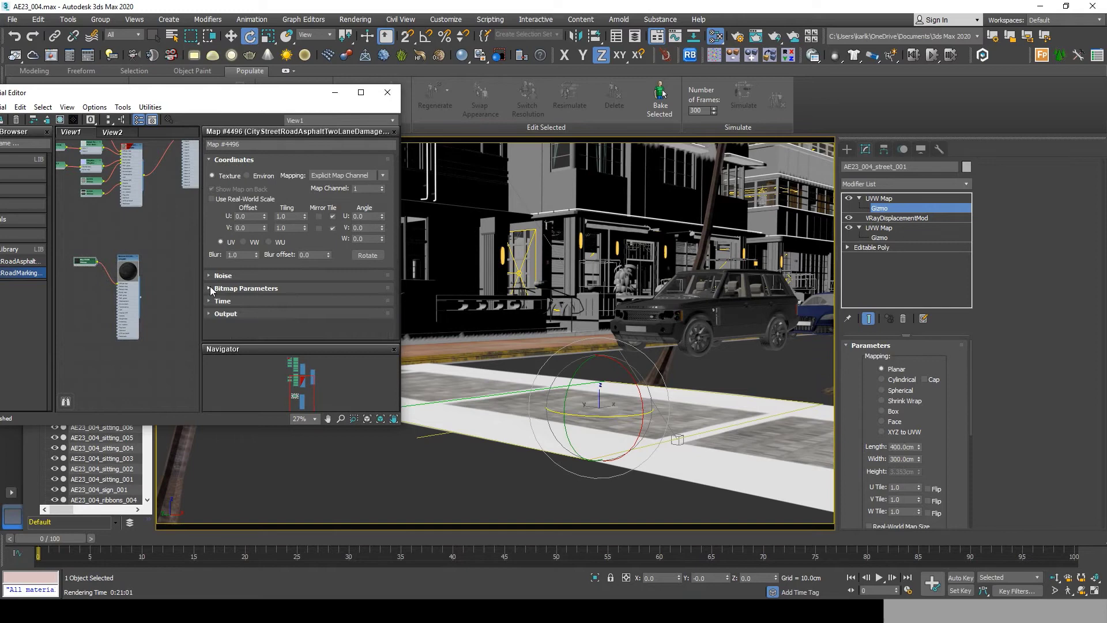
pyautogui.click(211, 315)
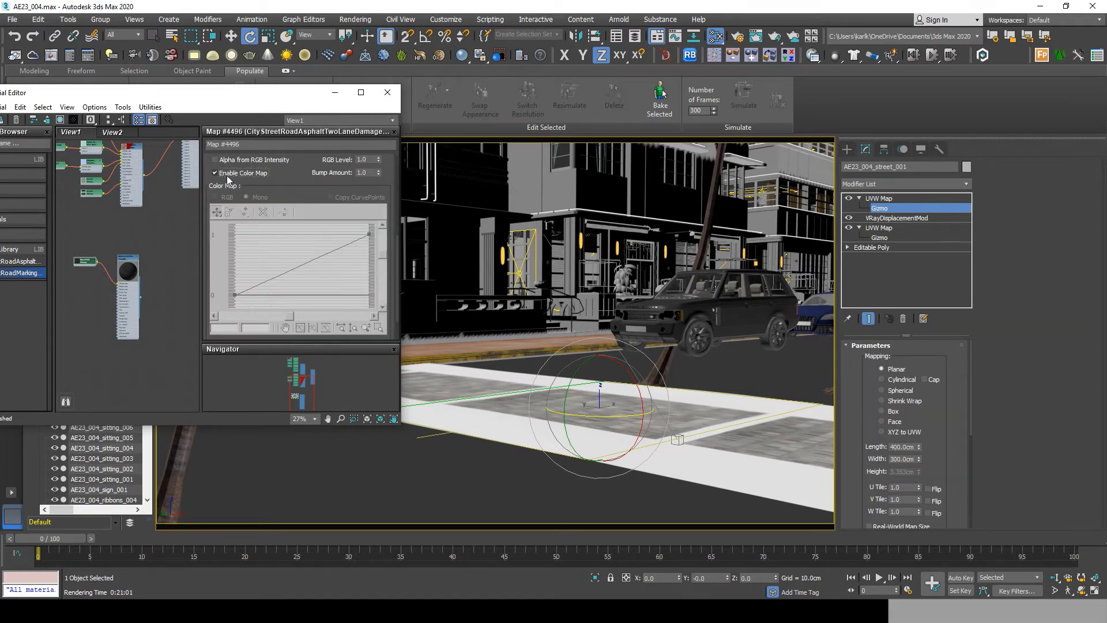
pyautogui.moveTo(369, 234); pyautogui.dragTo(368, 289)
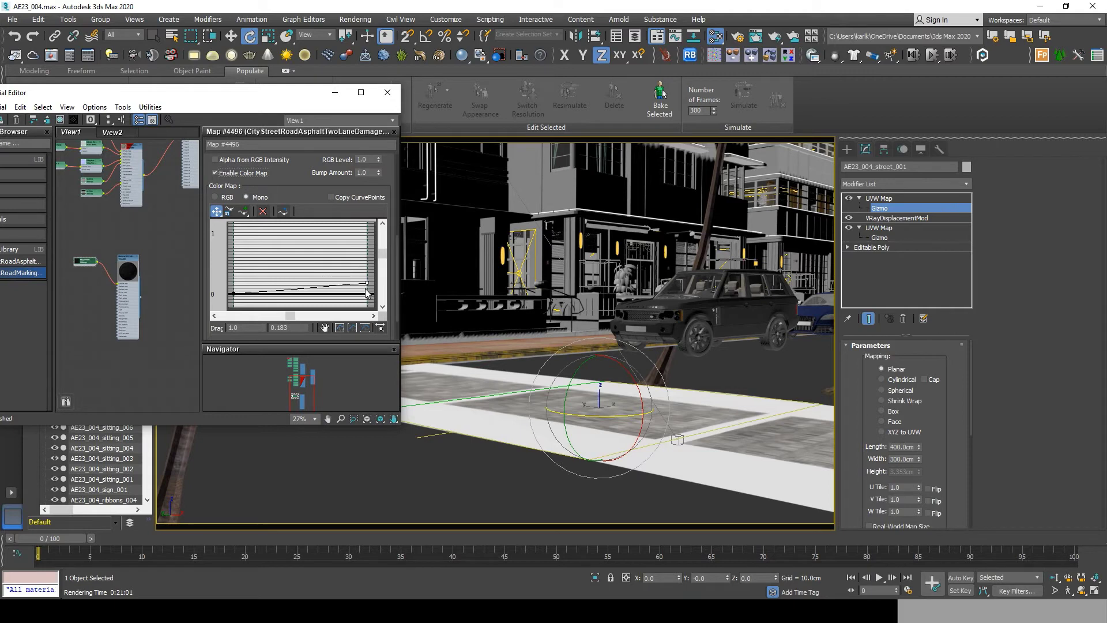
pyautogui.scroll(8, 123, 272)
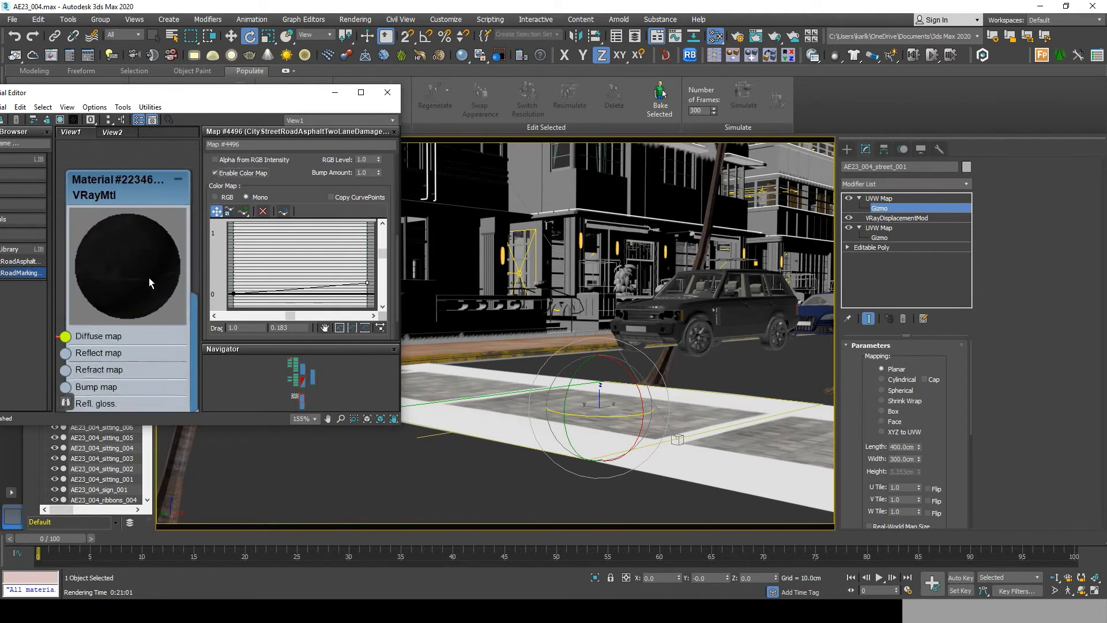
pyautogui.moveTo(366, 282); pyautogui.dragTo(364, 282)
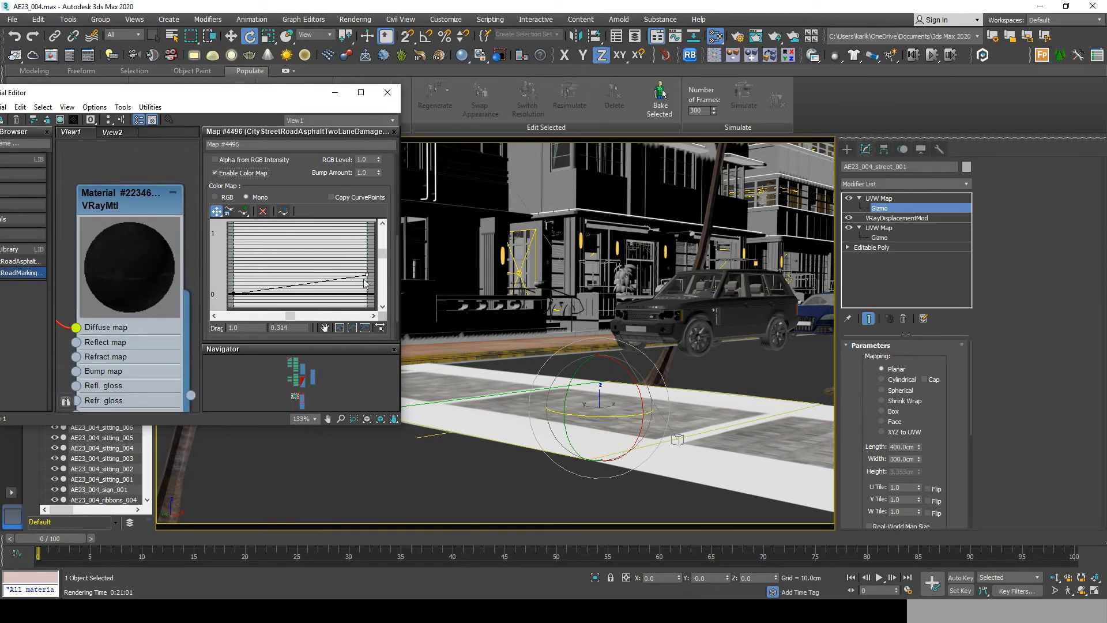
# Step: Wire the map's output into the road material's socket
pyautogui.scroll(-8, 103, 267)
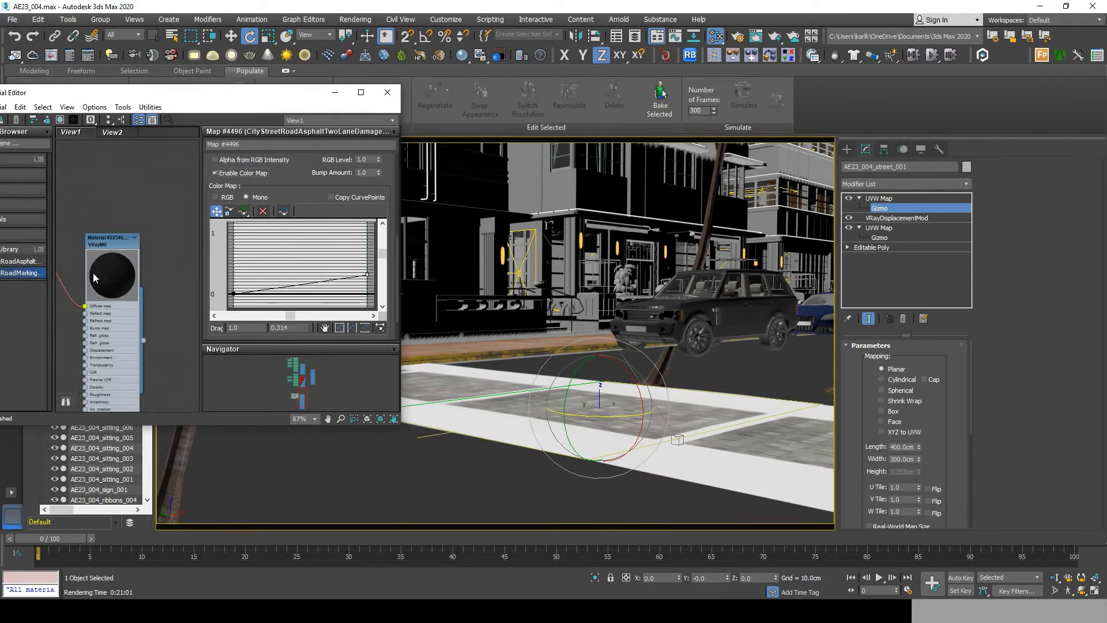
pyautogui.scroll(-2, 102, 267)
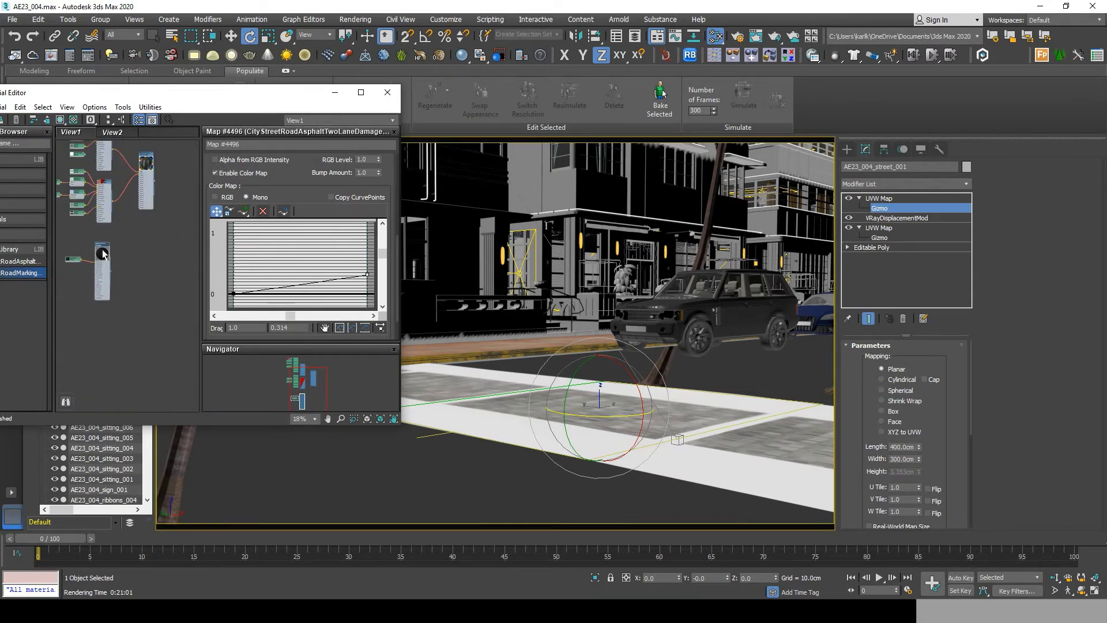
pyautogui.scroll(4, 113, 269)
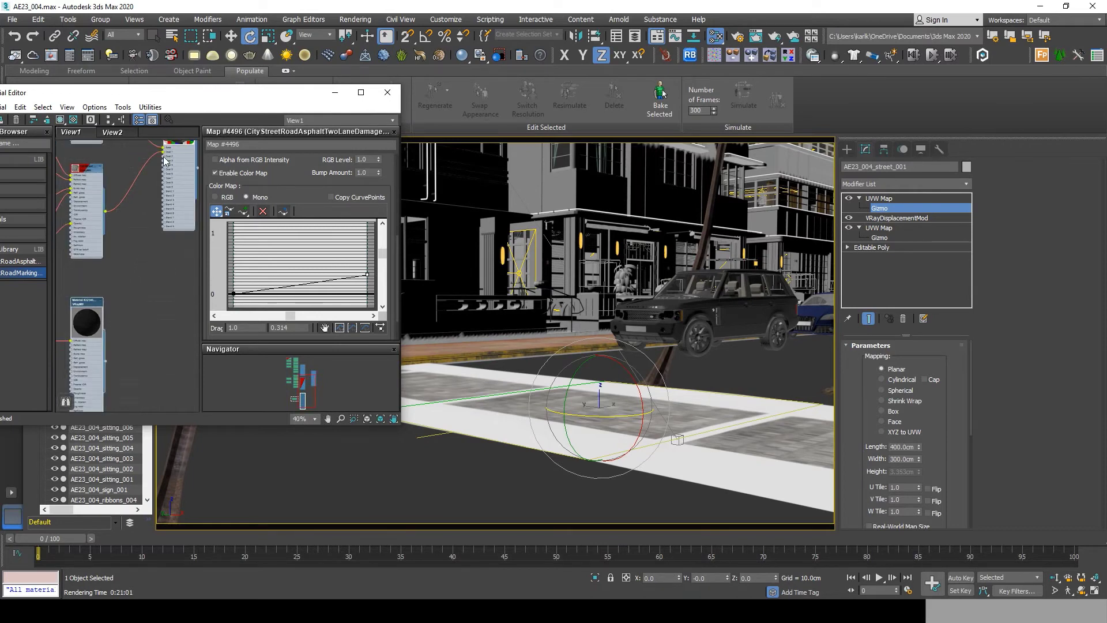
pyautogui.moveTo(112, 355); pyautogui.dragTo(106, 361)
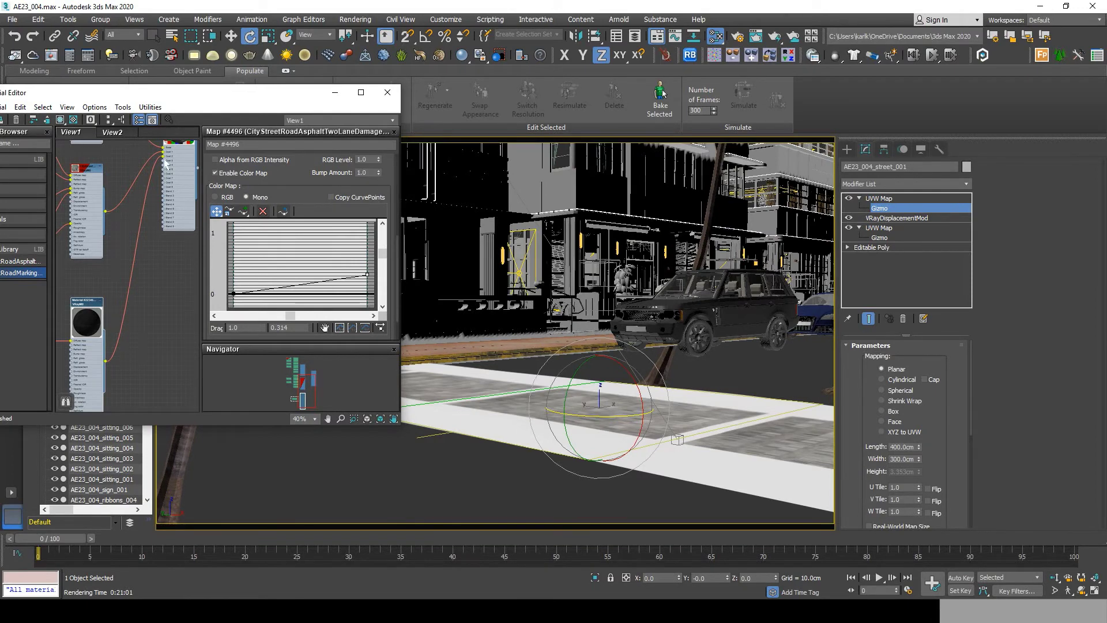
# Step: Drag a new connection out of Blend 2 to list the General map types
pyautogui.scroll(2, 166, 164)
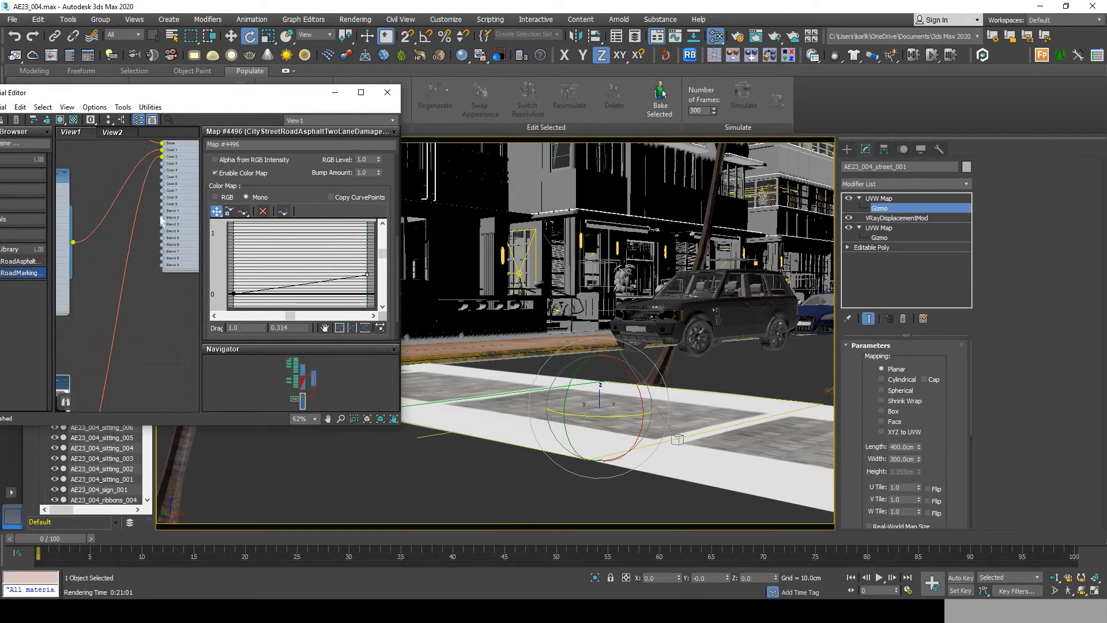
pyautogui.moveTo(161, 217); pyautogui.dragTo(133, 295)
pyautogui.moveTo(149, 305)
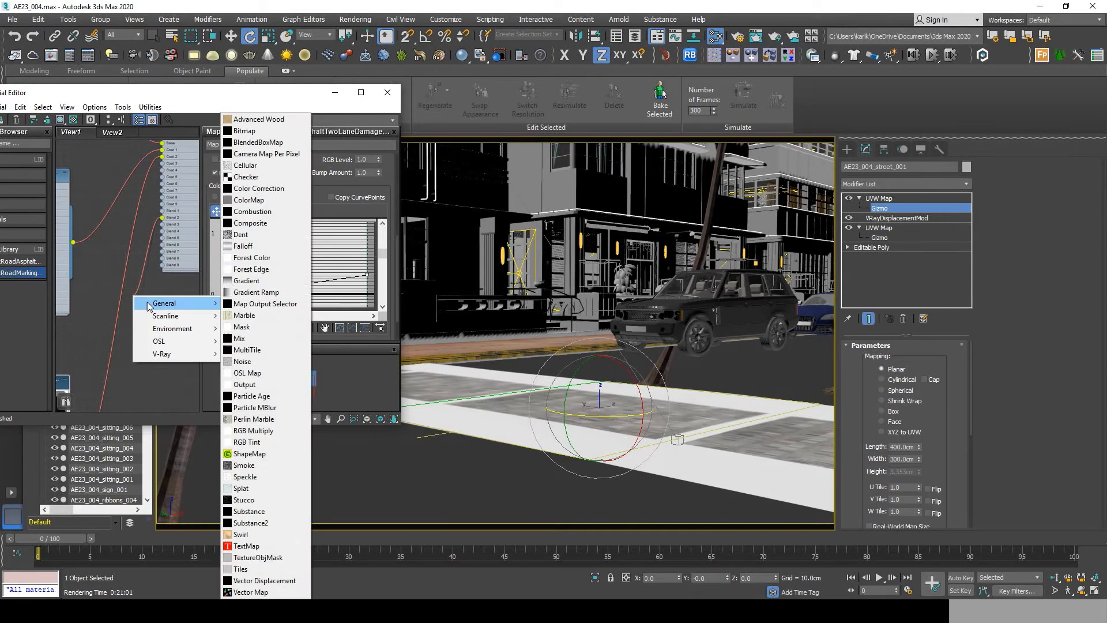
# Step: Add a Bitmap loading graphicscrate-puddle-map-asphalt-3_prev_sm.png to Blend 2 and show it in the viewport
pyautogui.click(279, 133)
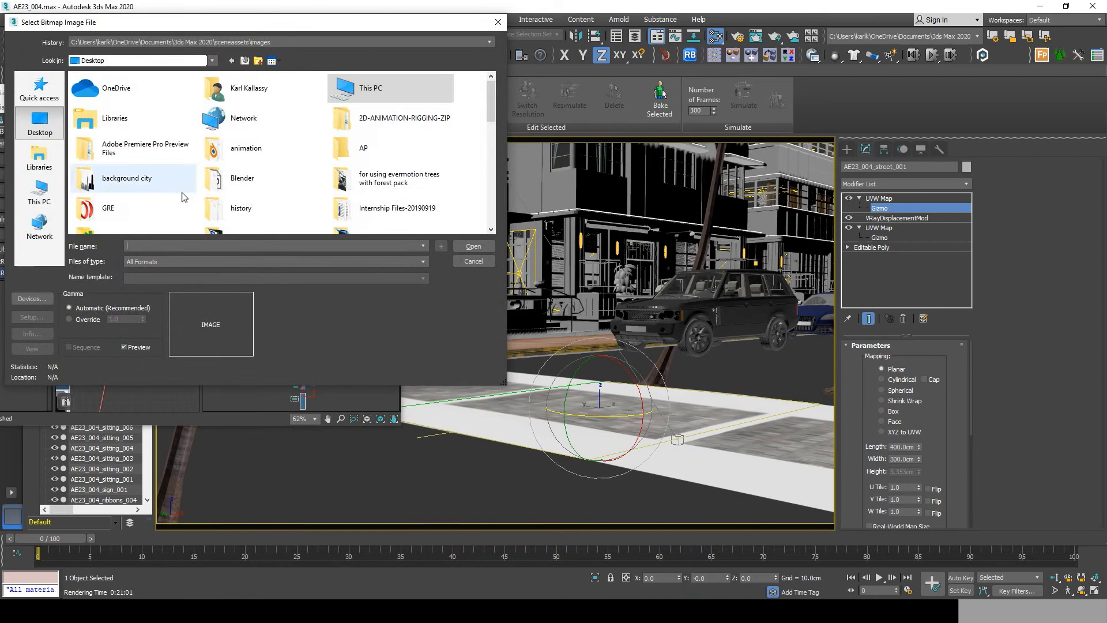
pyautogui.scroll(-5, 182, 196)
pyautogui.click(239, 113)
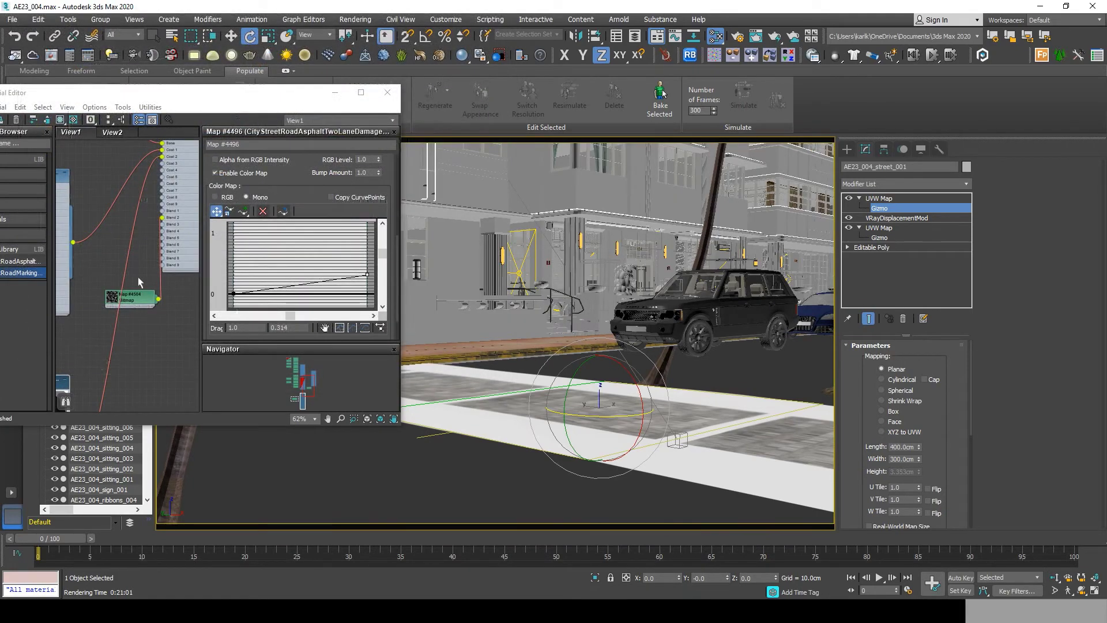
pyautogui.doubleClick(136, 297)
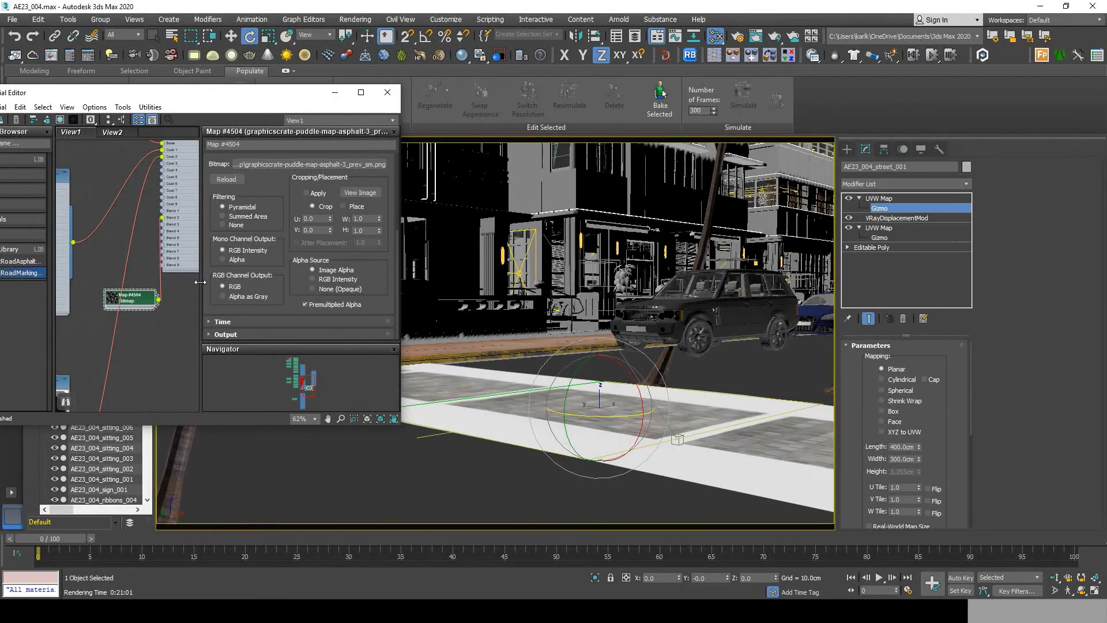
pyautogui.scroll(5, 230, 224)
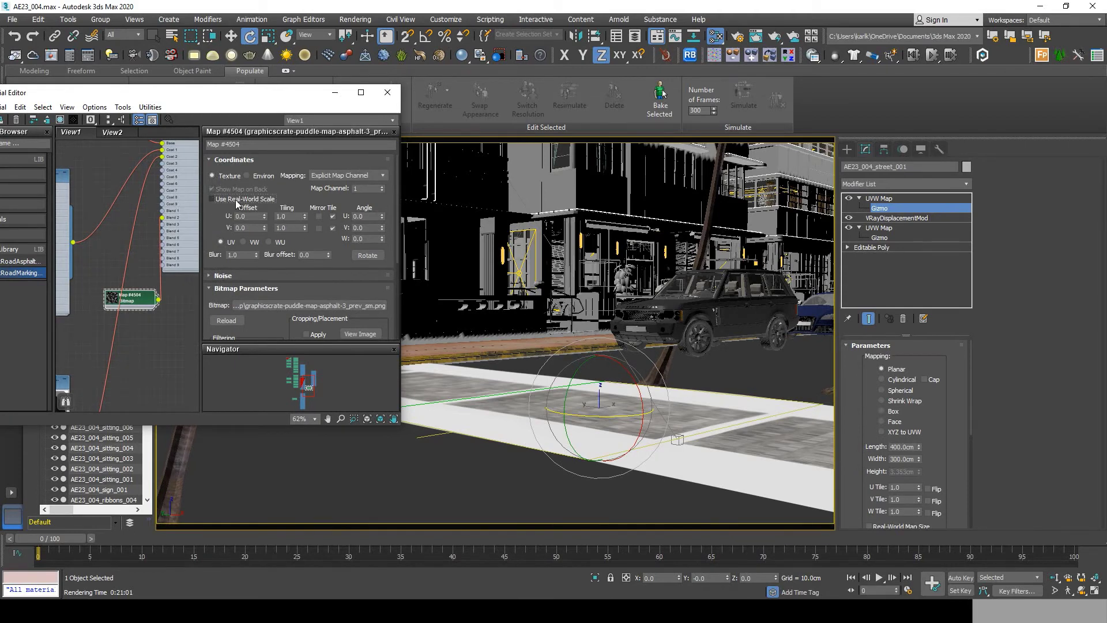
pyautogui.click(62, 121)
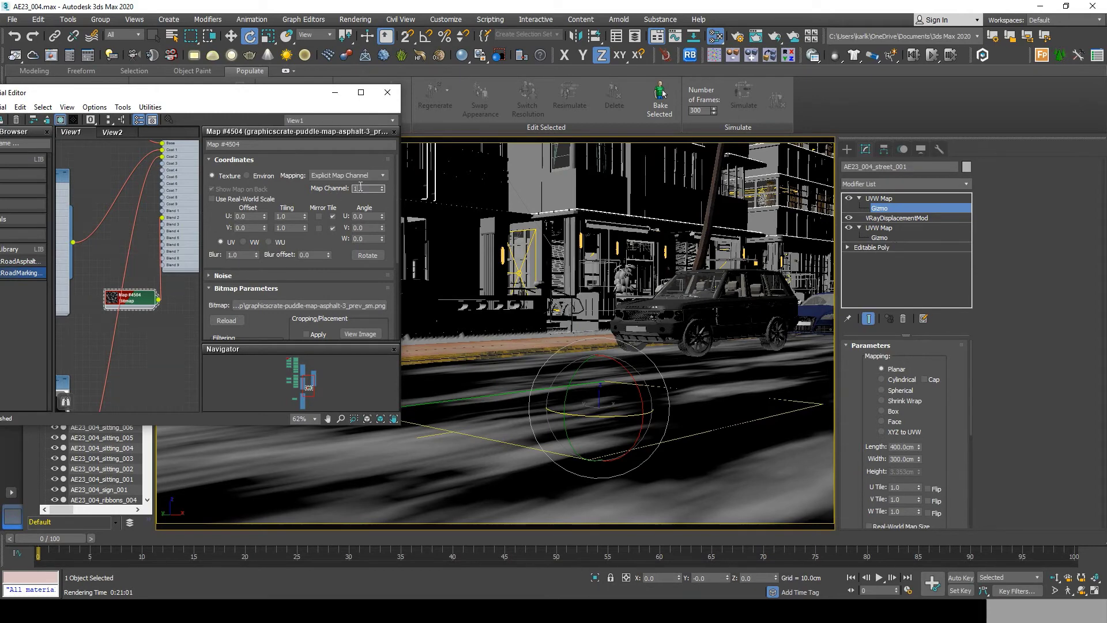
# Step: Set the puddle bitmap to map channel 3 and add a UVW Map modifier to the street
pyautogui.write('3')
pyautogui.press('Return')
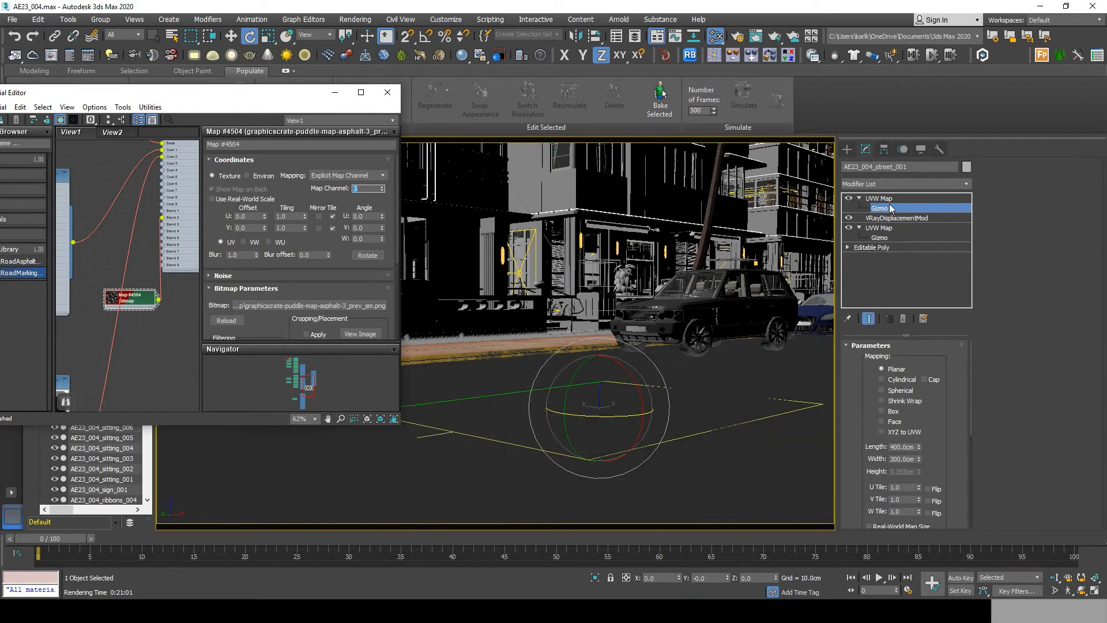
pyautogui.click(890, 208)
pyautogui.click(911, 183)
pyautogui.press('u')
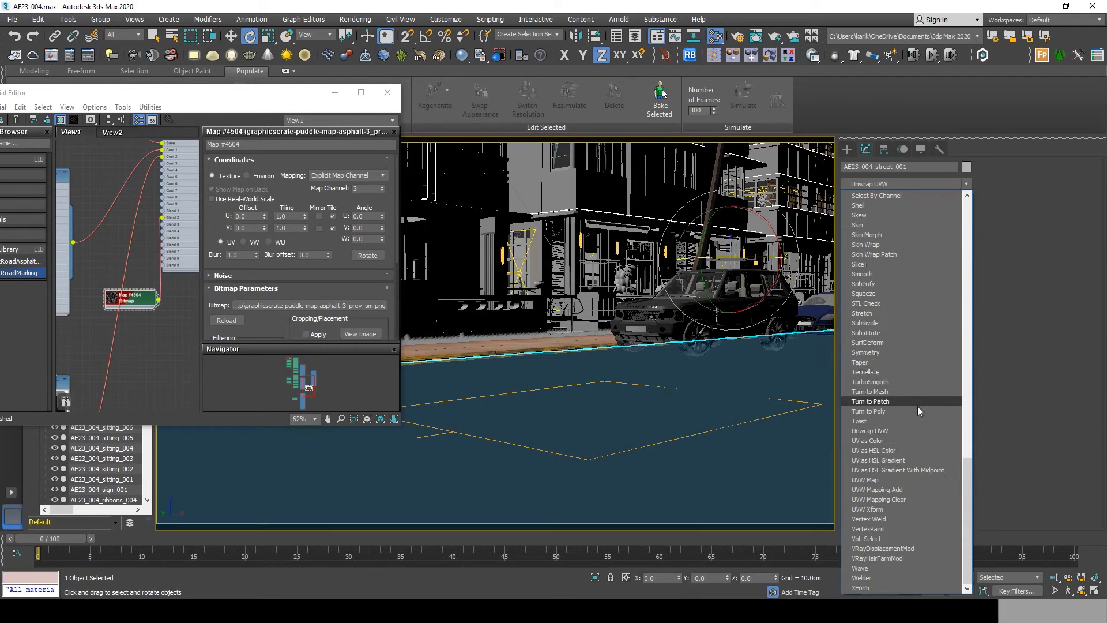
pyautogui.click(871, 481)
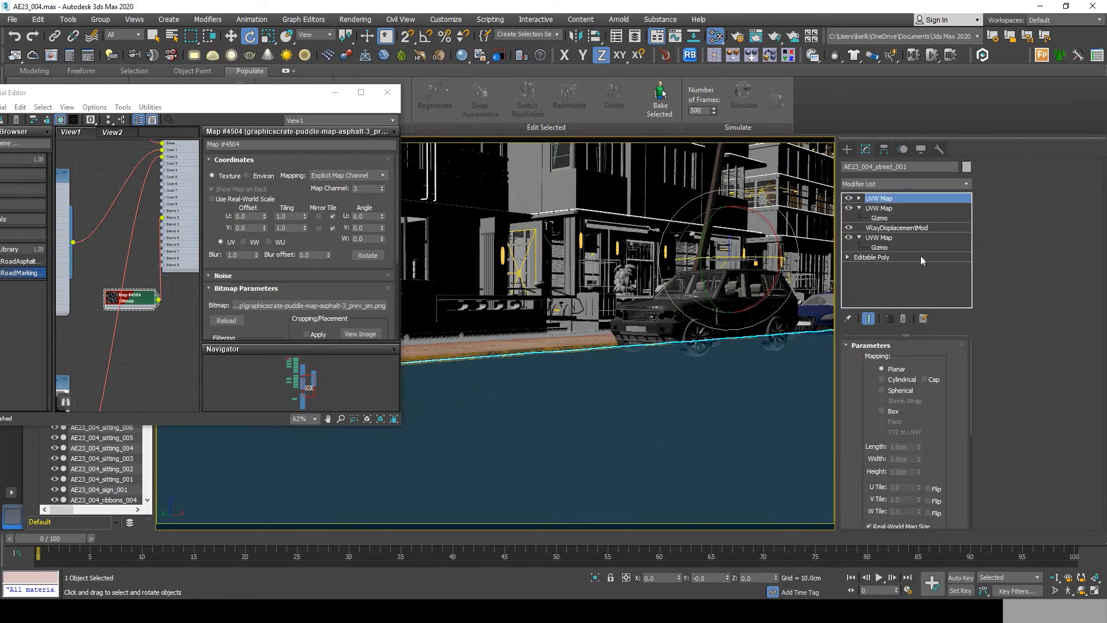
# Step: Put the new UVW Map on channel 3, untick Real-World Map Size, and enlarge it to about 3298 × 5758.6 cm
pyautogui.scroll(-3, 930, 473)
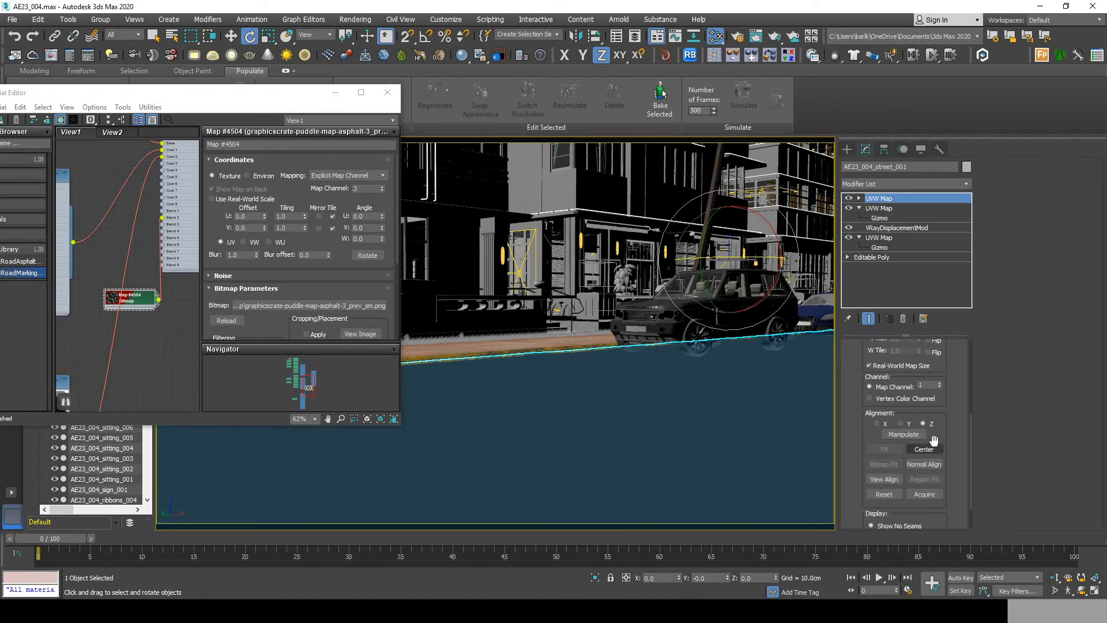
pyautogui.scroll(-3, 934, 467)
pyautogui.scroll(3, 955, 410)
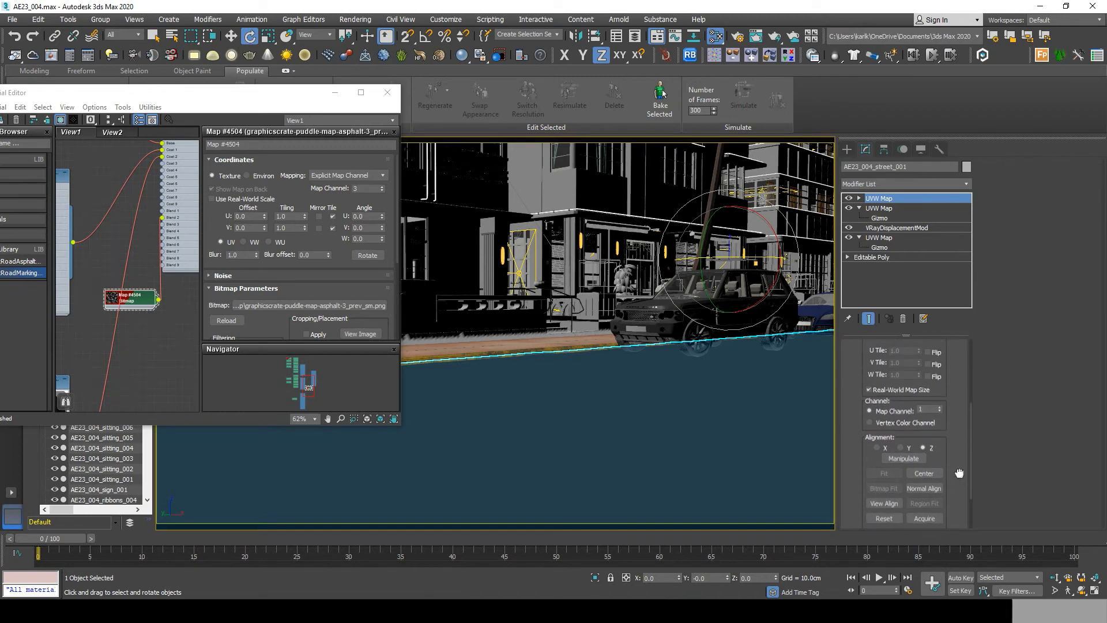
pyautogui.doubleClick(927, 407)
pyautogui.write('3')
pyautogui.press('Return')
pyautogui.scroll(4, 940, 431)
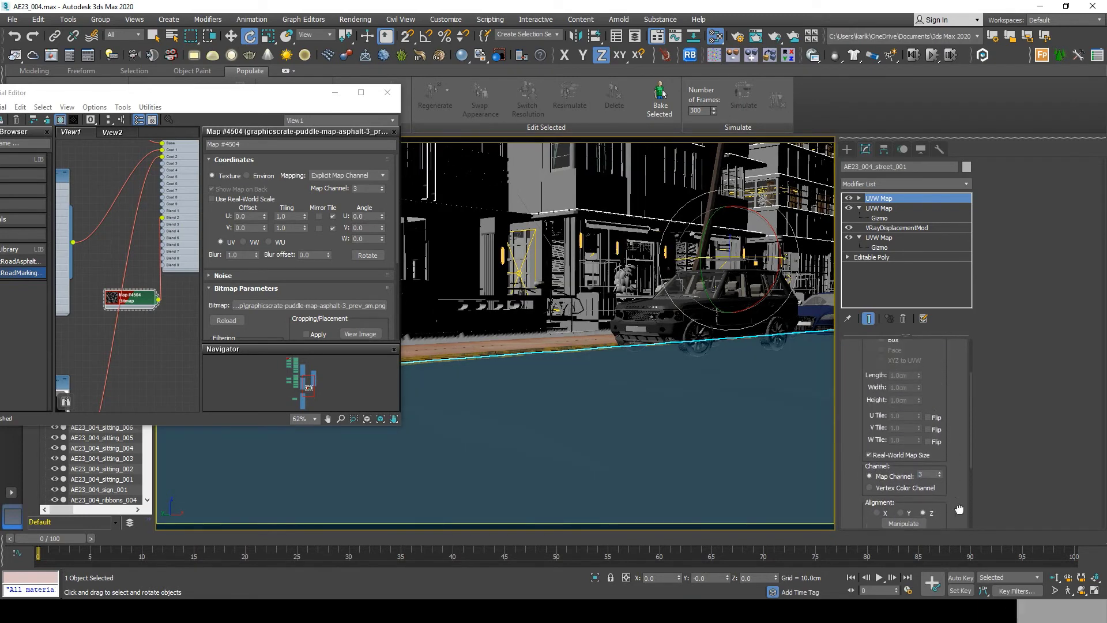
pyautogui.scroll(-1, 903, 431)
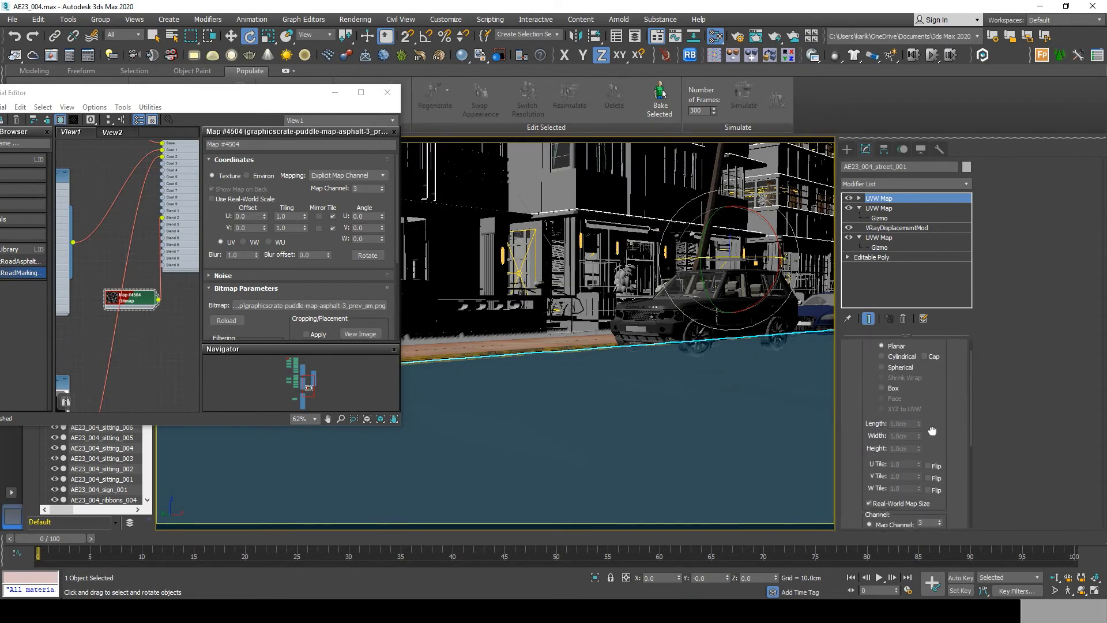
pyautogui.click(890, 503)
pyautogui.moveTo(919, 425); pyautogui.dragTo(903, 317)
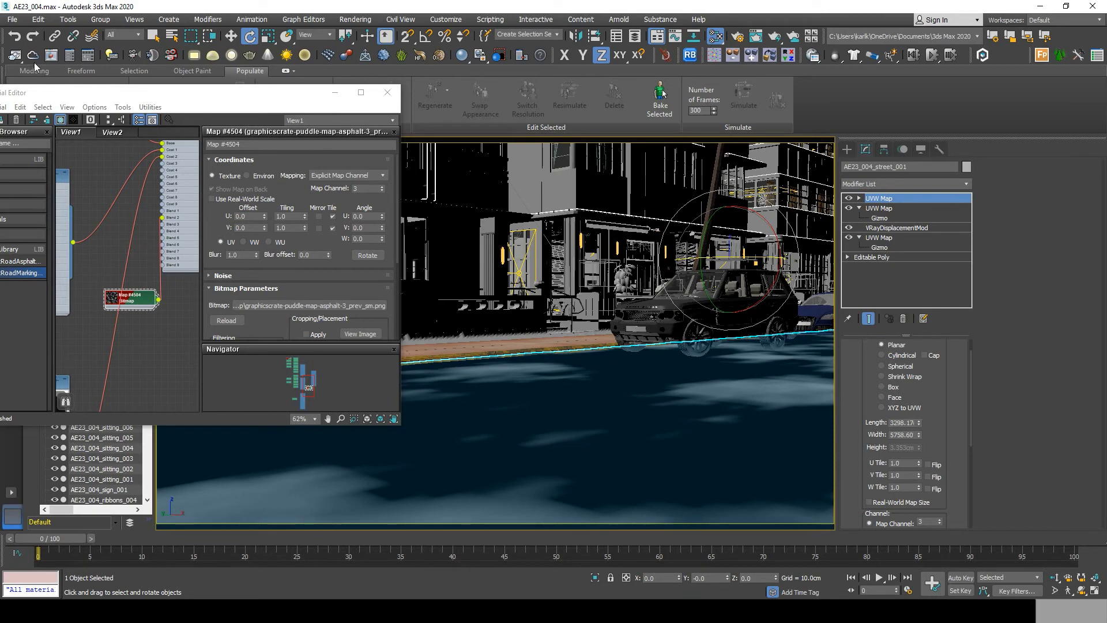
pyautogui.scroll(-3, 182, 156)
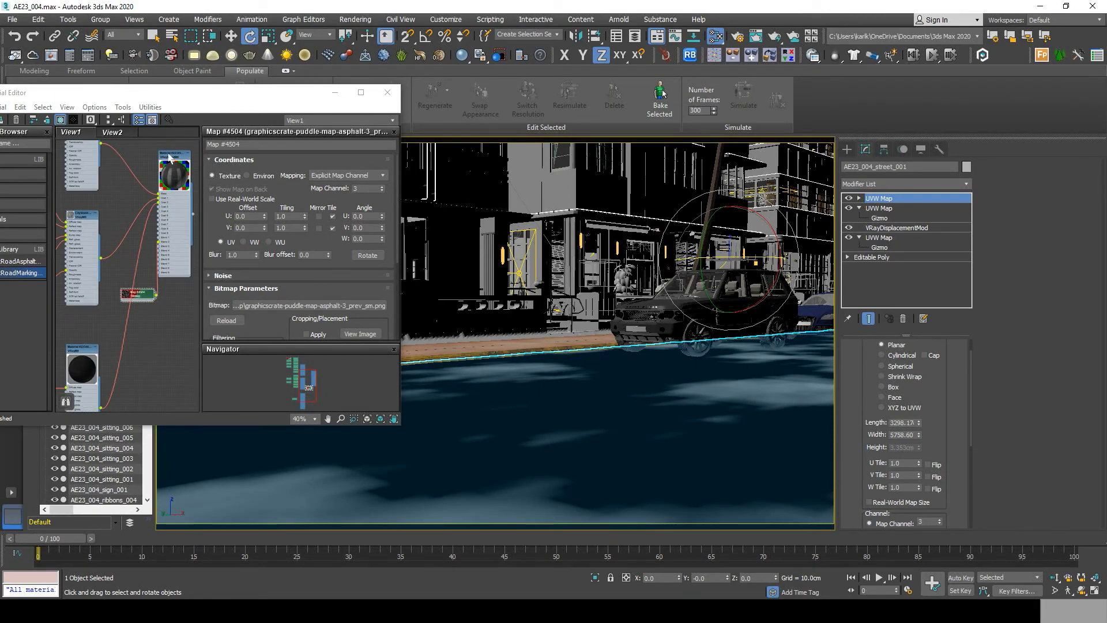
pyautogui.scroll(3, 139, 265)
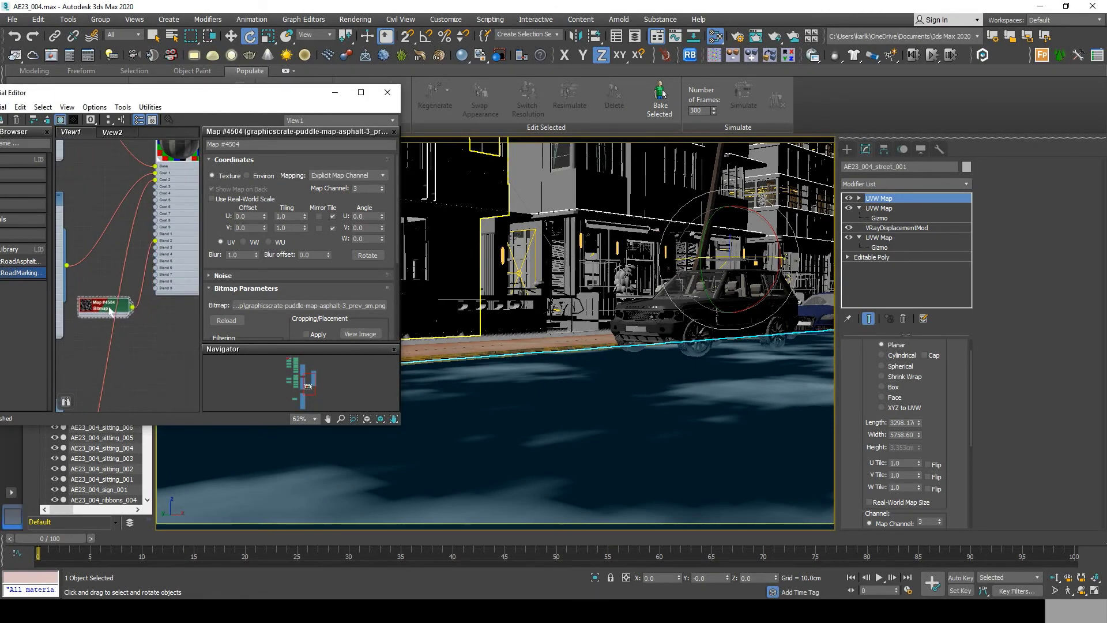
pyautogui.scroll(-2, 150, 271)
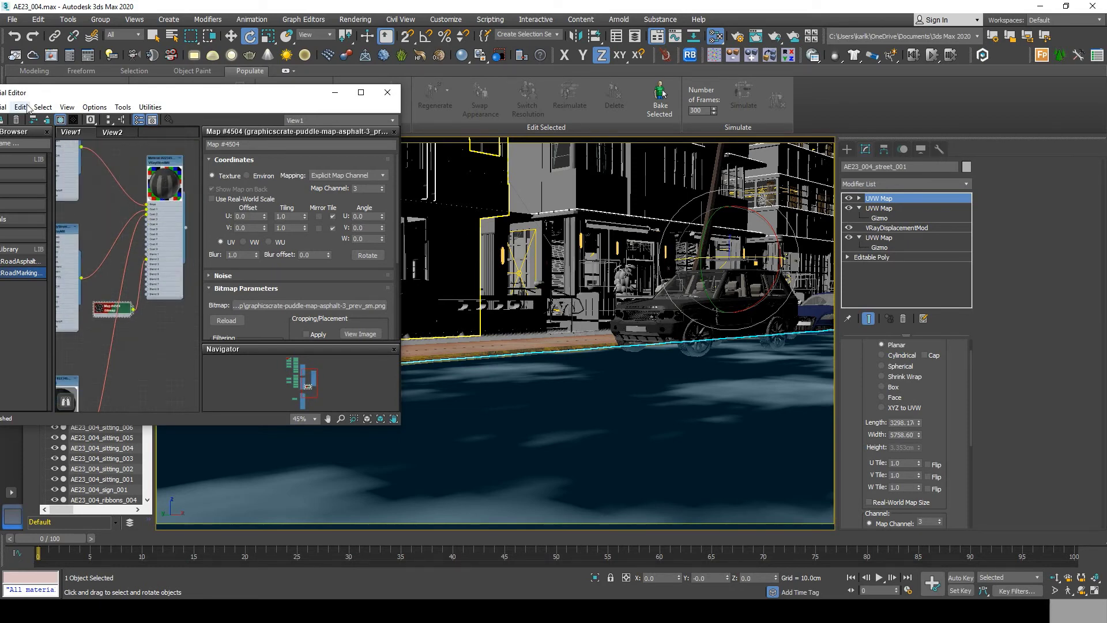
pyautogui.moveTo(65, 94); pyautogui.dragTo(144, 83)
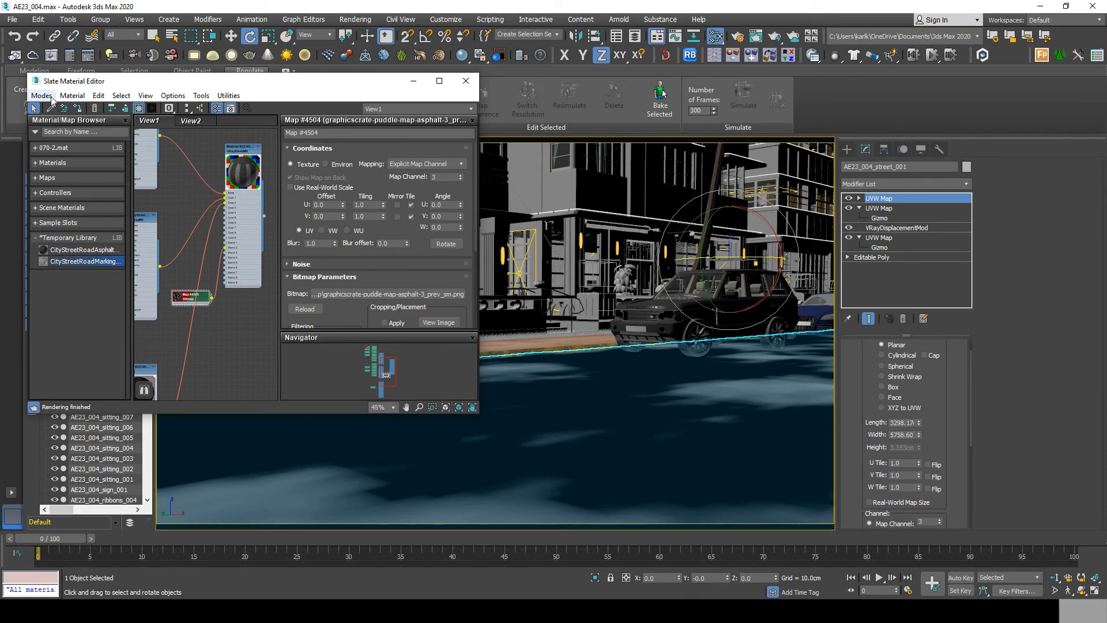
# Step: Start a V-Ray interactive render and set the puddle bitmap's Output Amount to 2.0
pyautogui.hotkey('shift', 'q')
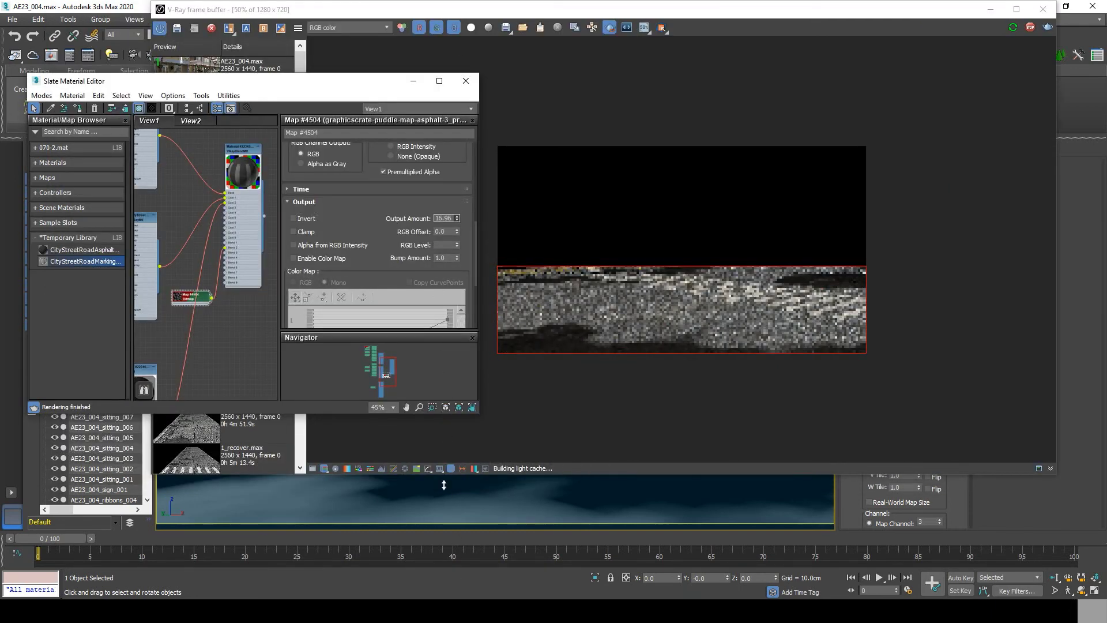
pyautogui.moveTo(444, 37); pyautogui.dragTo(460, 156)
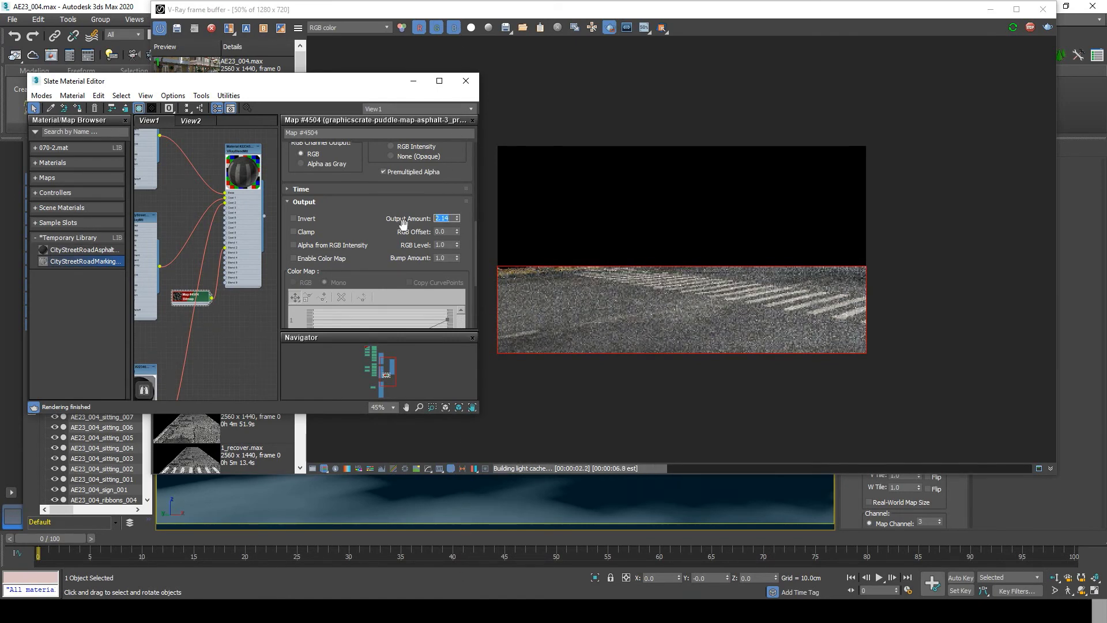
pyautogui.press('Return')
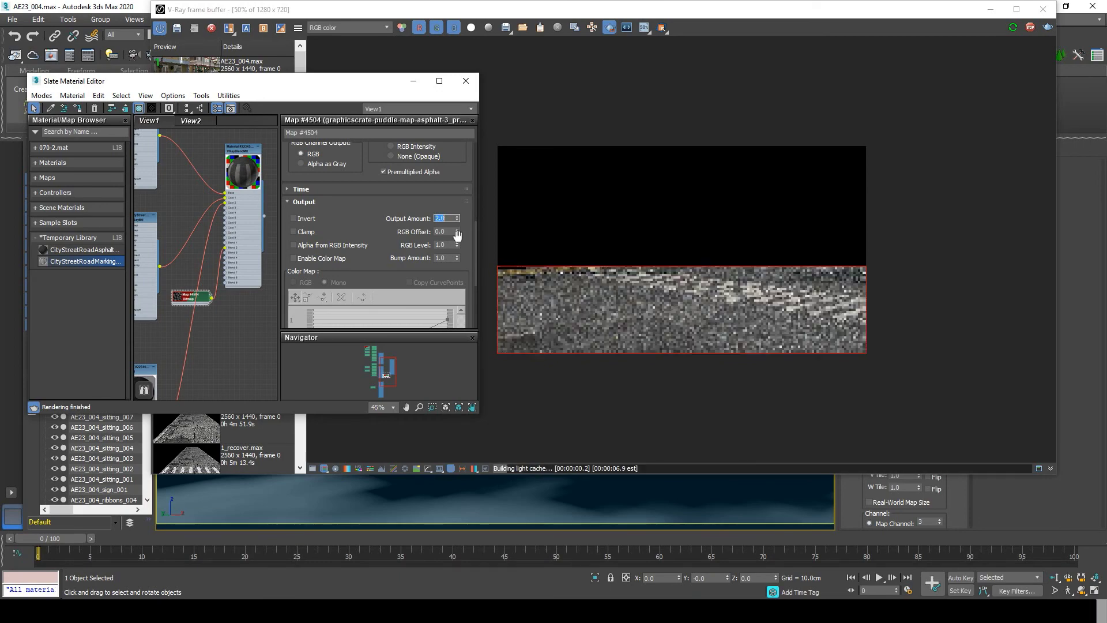
# Step: Bring the V-Ray frame buffer forward to view the finished crosswalk and puddle render
pyautogui.moveTo(807, 9); pyautogui.dragTo(482, 39)
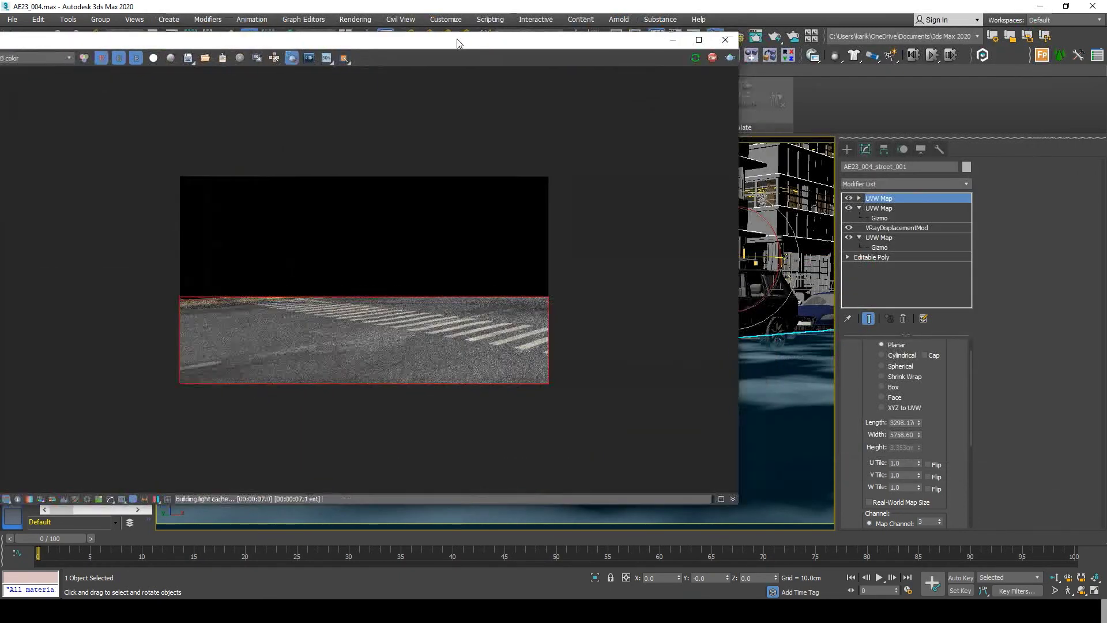